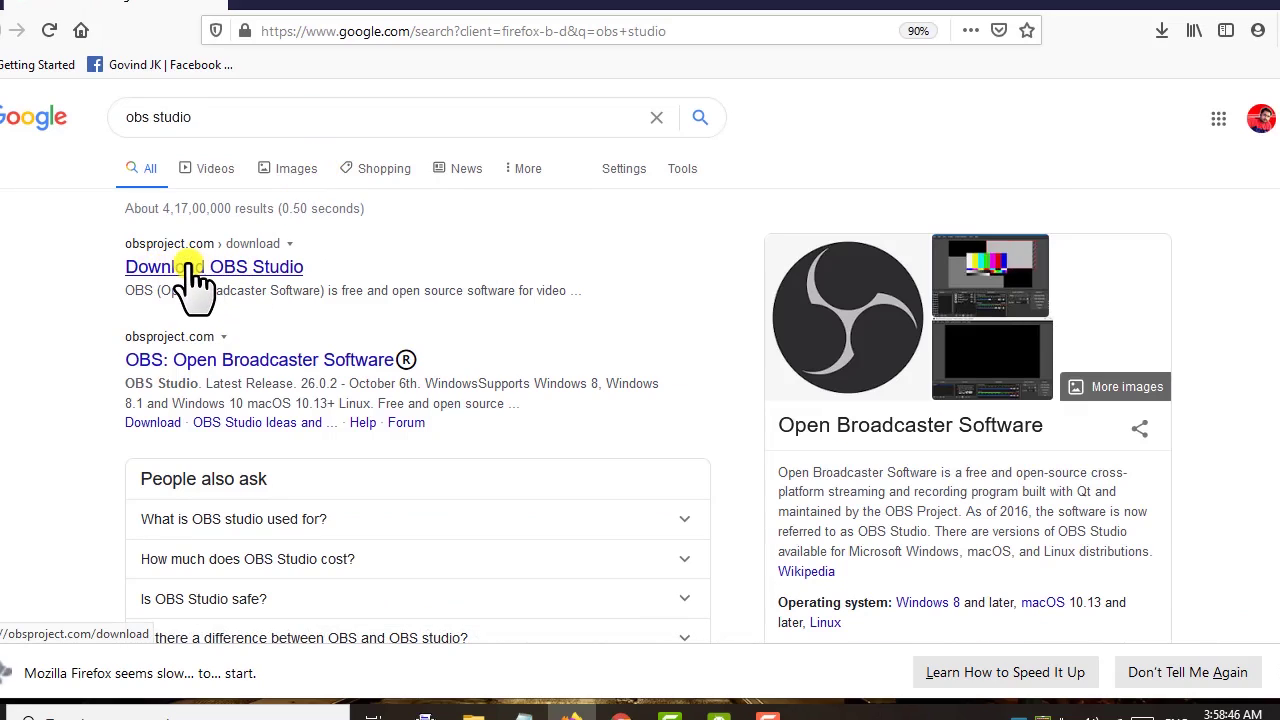
# Open the Download OBS Studio page from the search results and find the Windows installer options
pyautogui.click(193, 283)
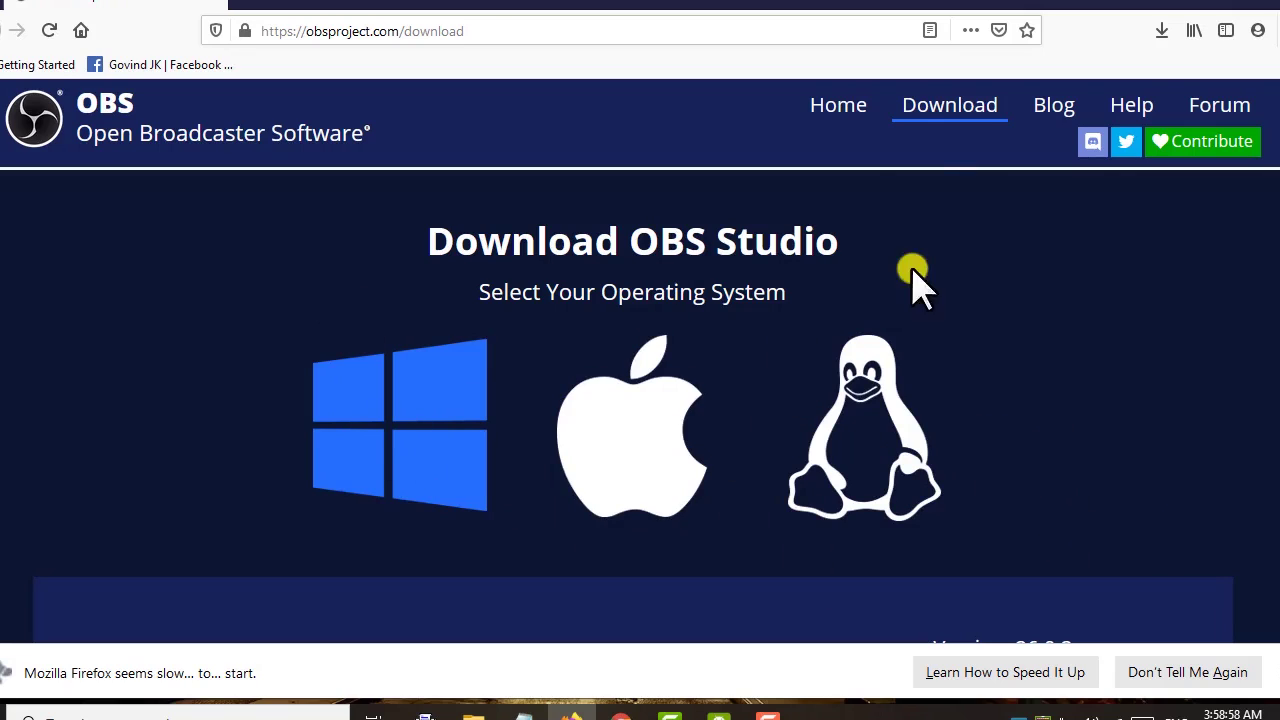
pyautogui.click(945, 118)
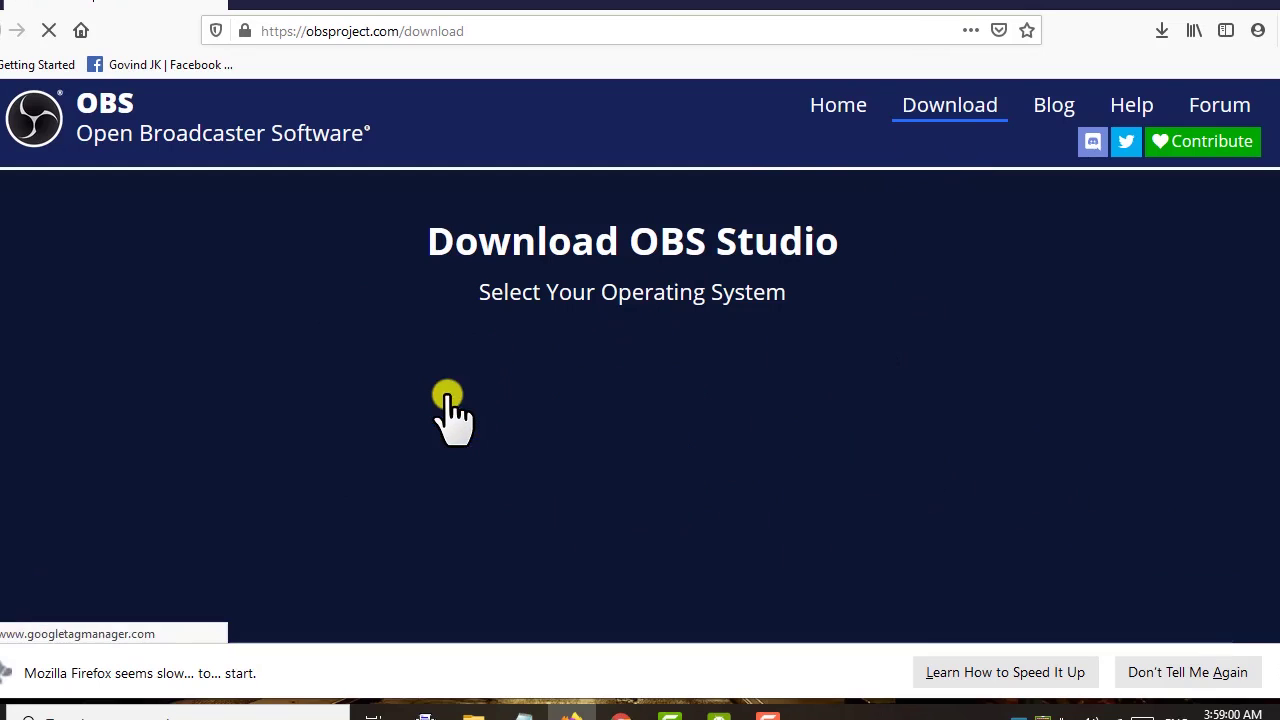
pyautogui.scroll(-3, 430, 460)
pyautogui.scroll(1, 423, 420)
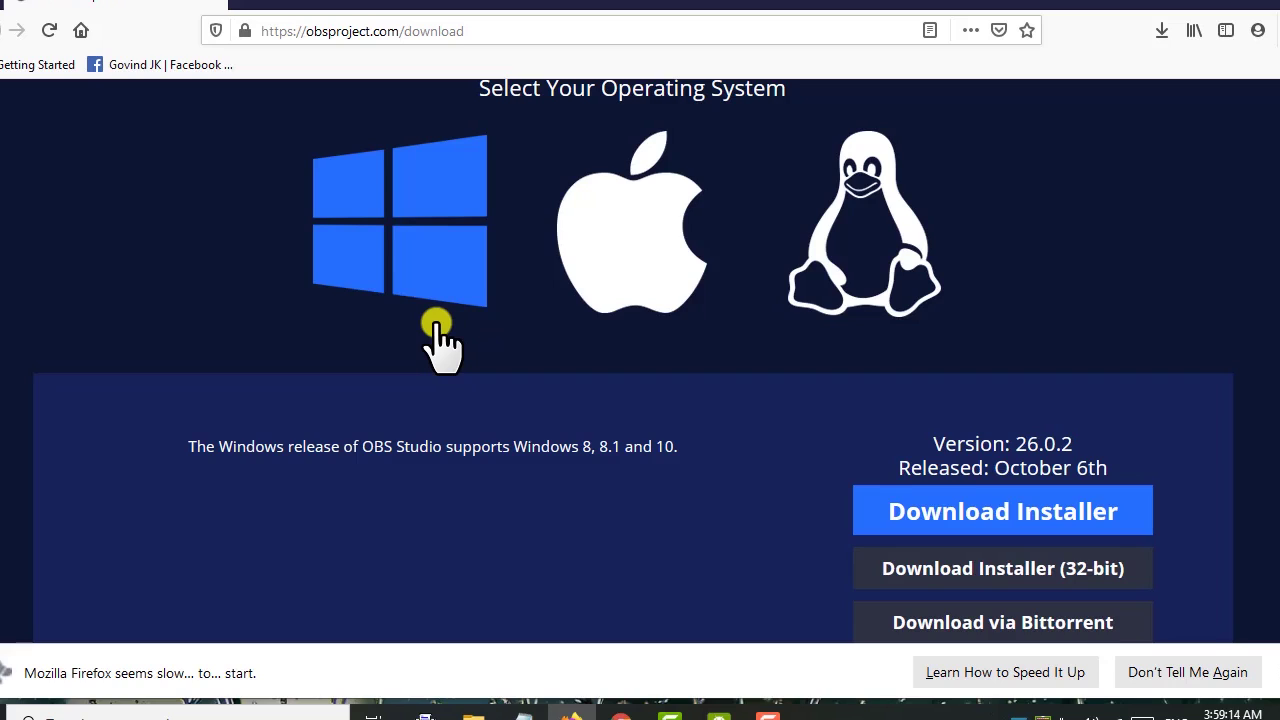
pyautogui.scroll(-2, 422, 318)
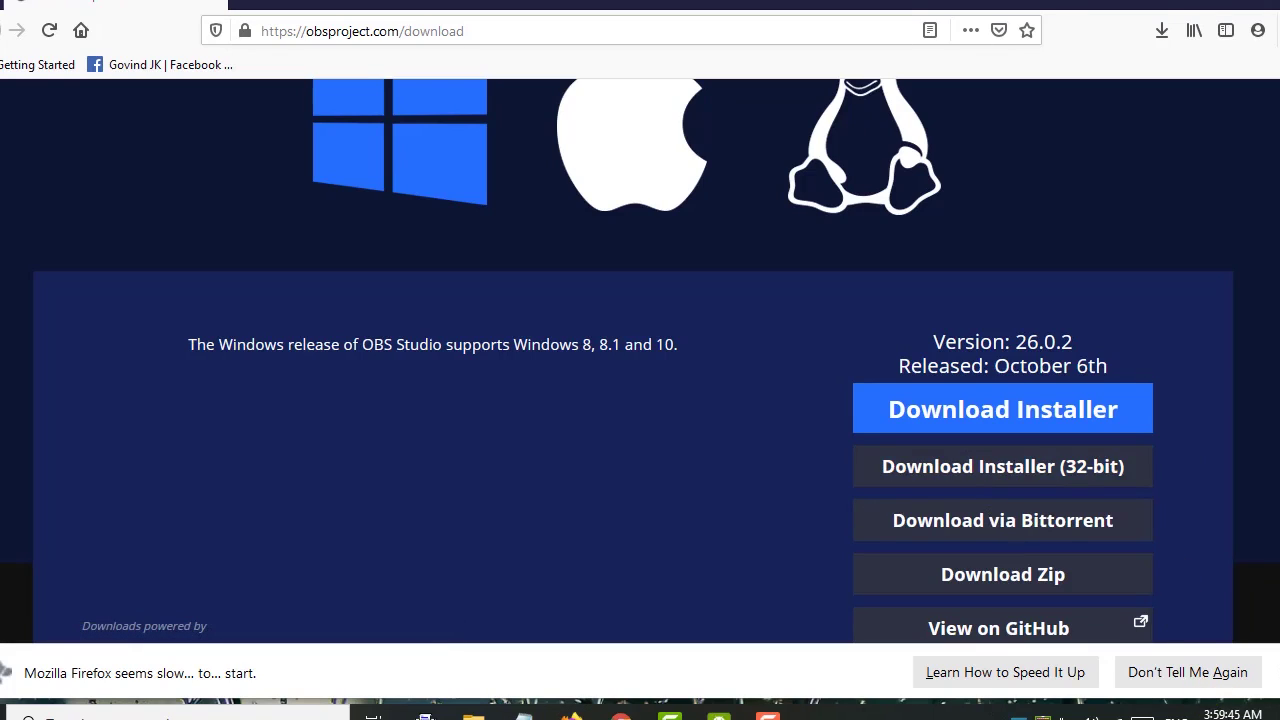
# Show the desktop and open the PC's system properties in a maximized window to check the system type
pyautogui.press('super+d')
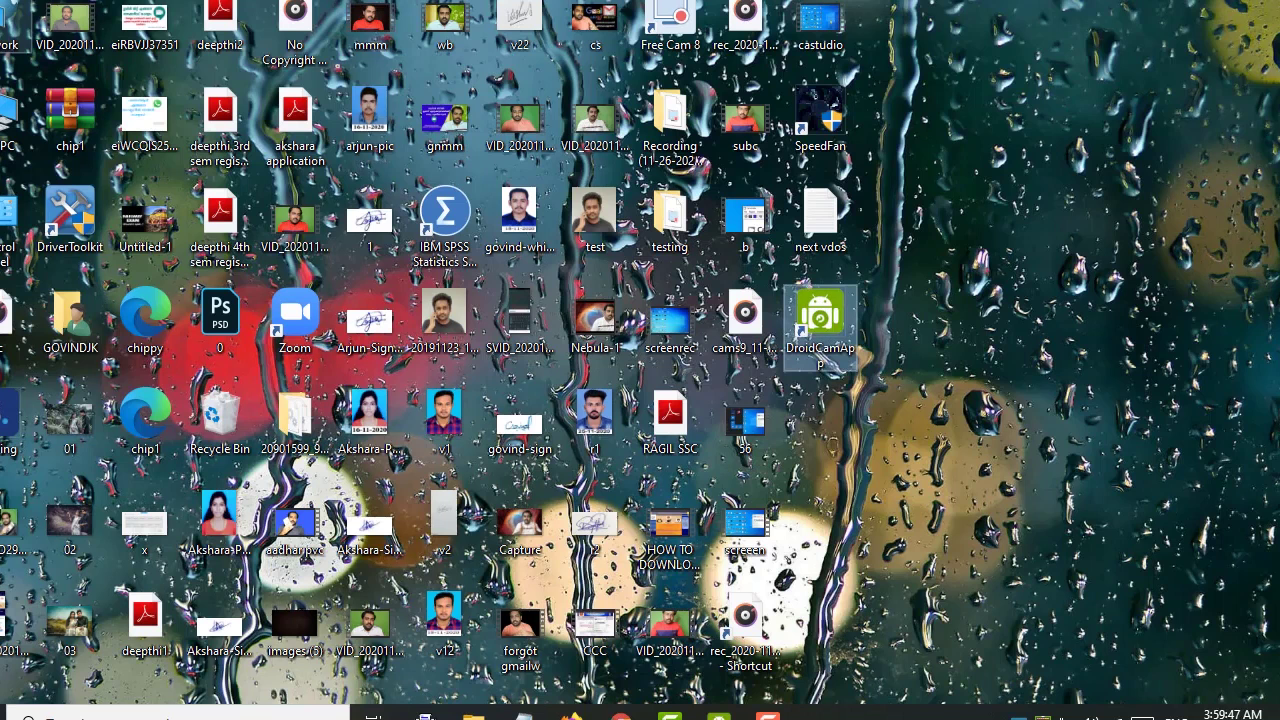
pyautogui.rightClick(4, 108)
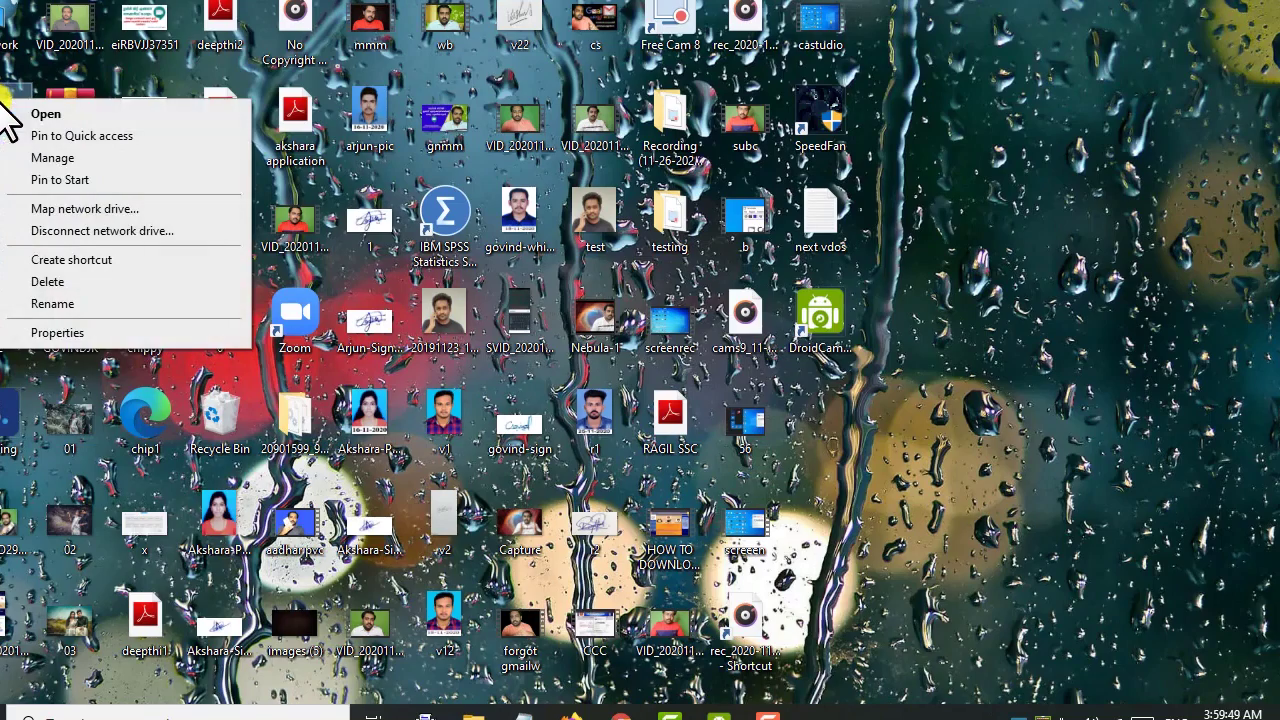
pyautogui.click(57, 333)
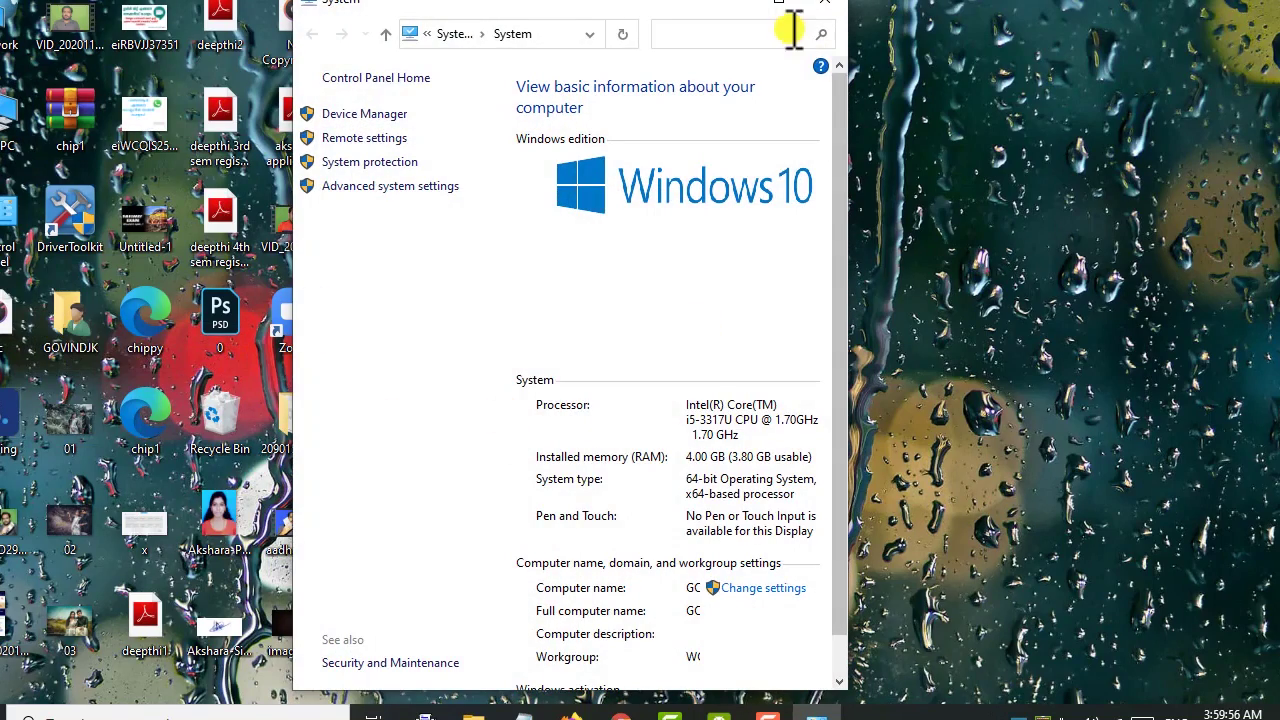
pyautogui.click(778, 4)
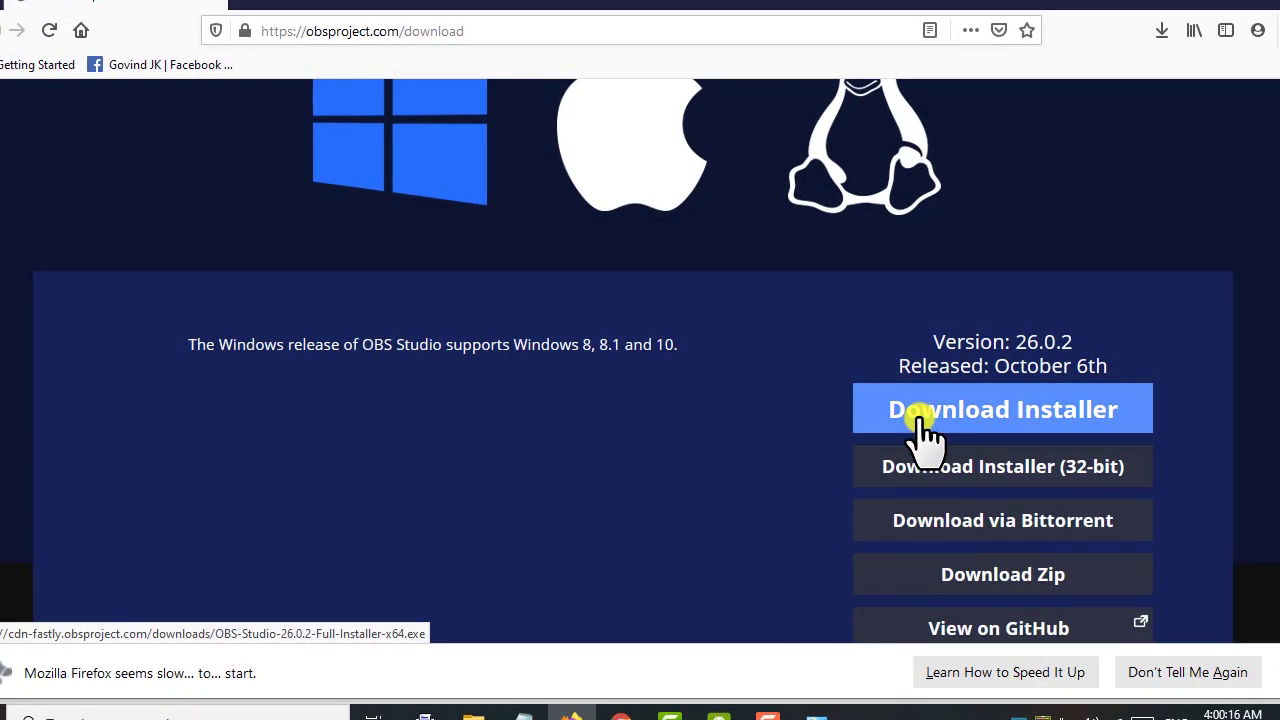
# Download and save the 64-bit Windows installer OBS-Studio-26.0.2-Full-Installer-x64.exe, and check the browser's downloads
pyautogui.click(915, 425)
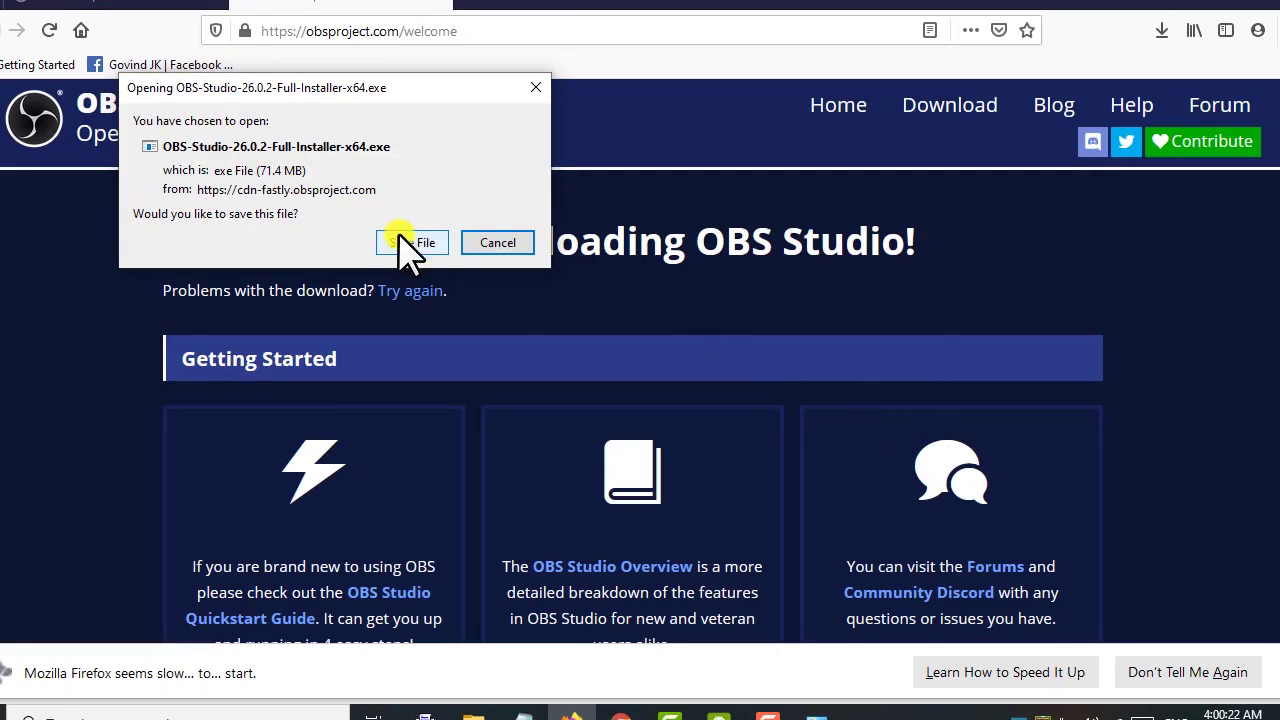
pyautogui.click(410, 243)
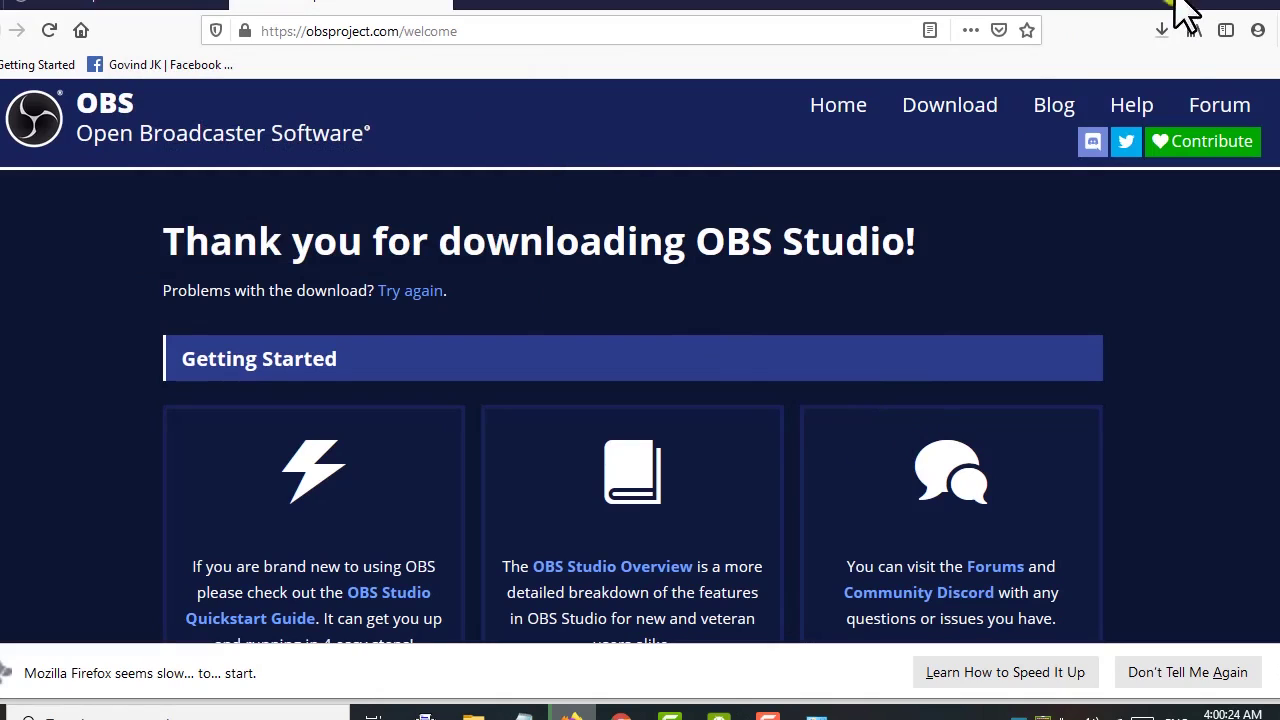
pyautogui.click(1162, 31)
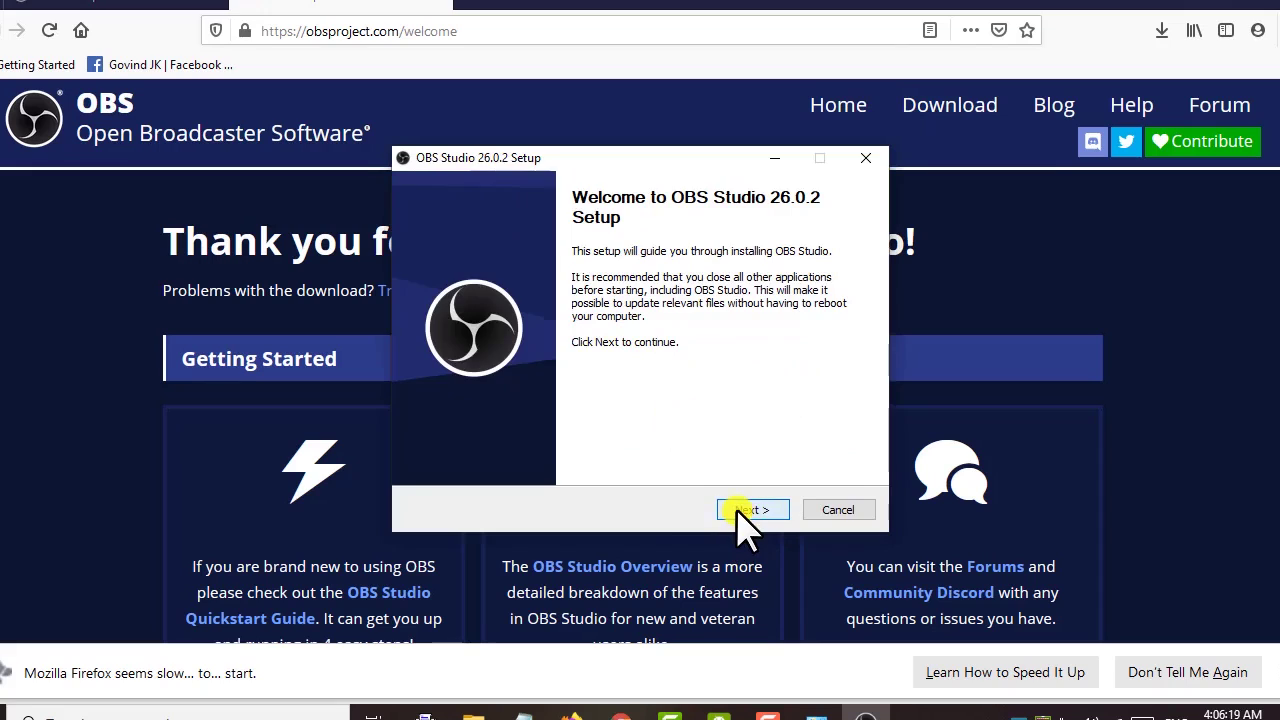
# Install OBS Studio 26.0.2 in C:\Program Files\obs-studio and finish setup with the launch option turned off
pyautogui.click(752, 510)
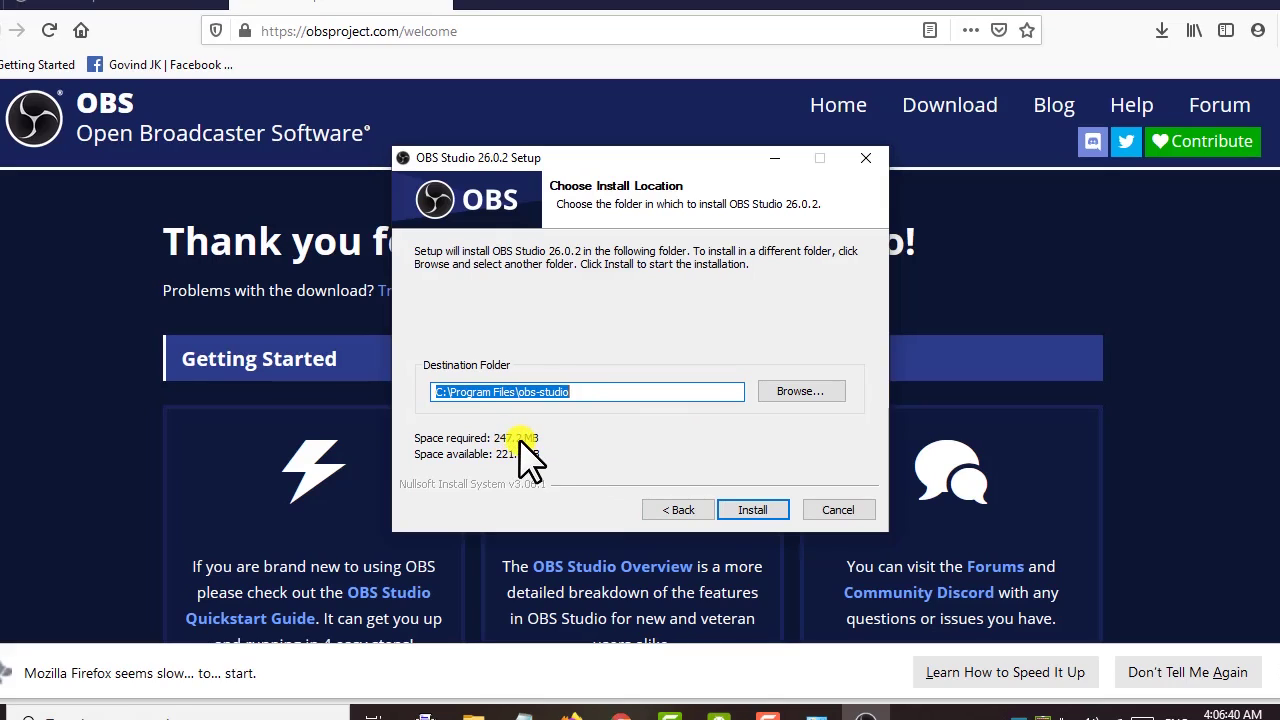
pyautogui.click(740, 512)
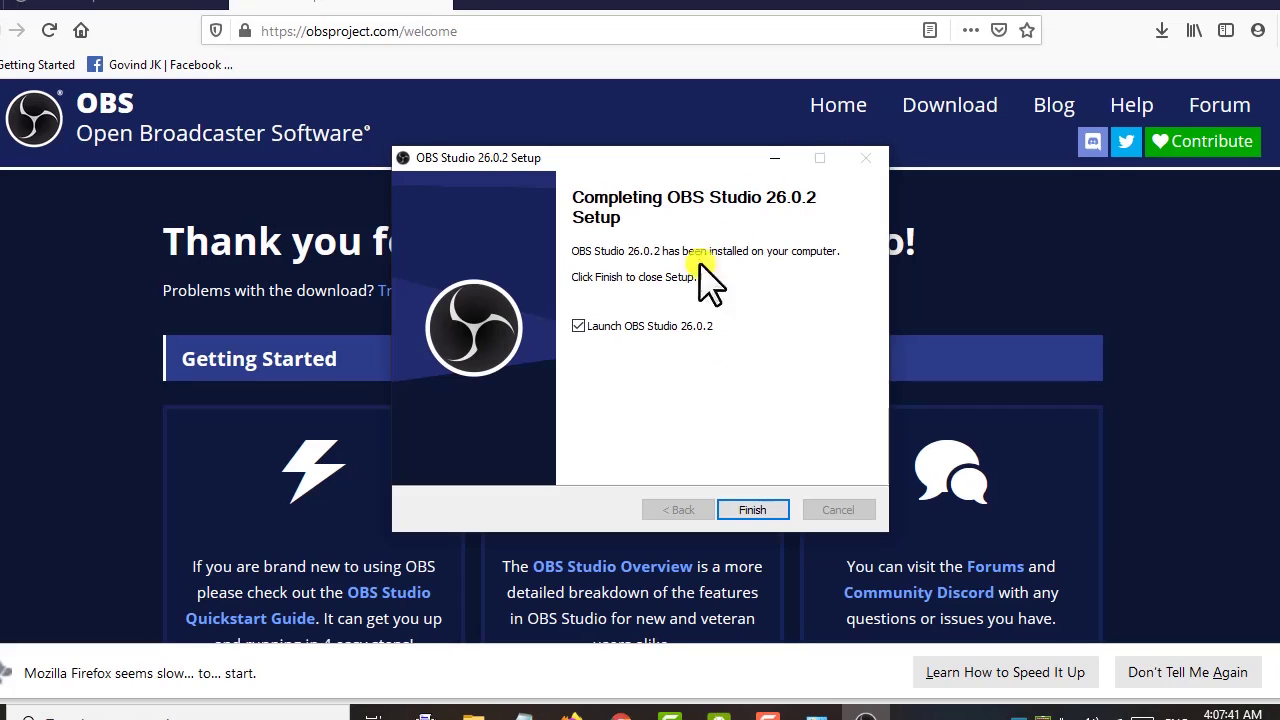
pyautogui.click(578, 326)
pyautogui.click(578, 326)
pyautogui.click(578, 326)
pyautogui.click(752, 512)
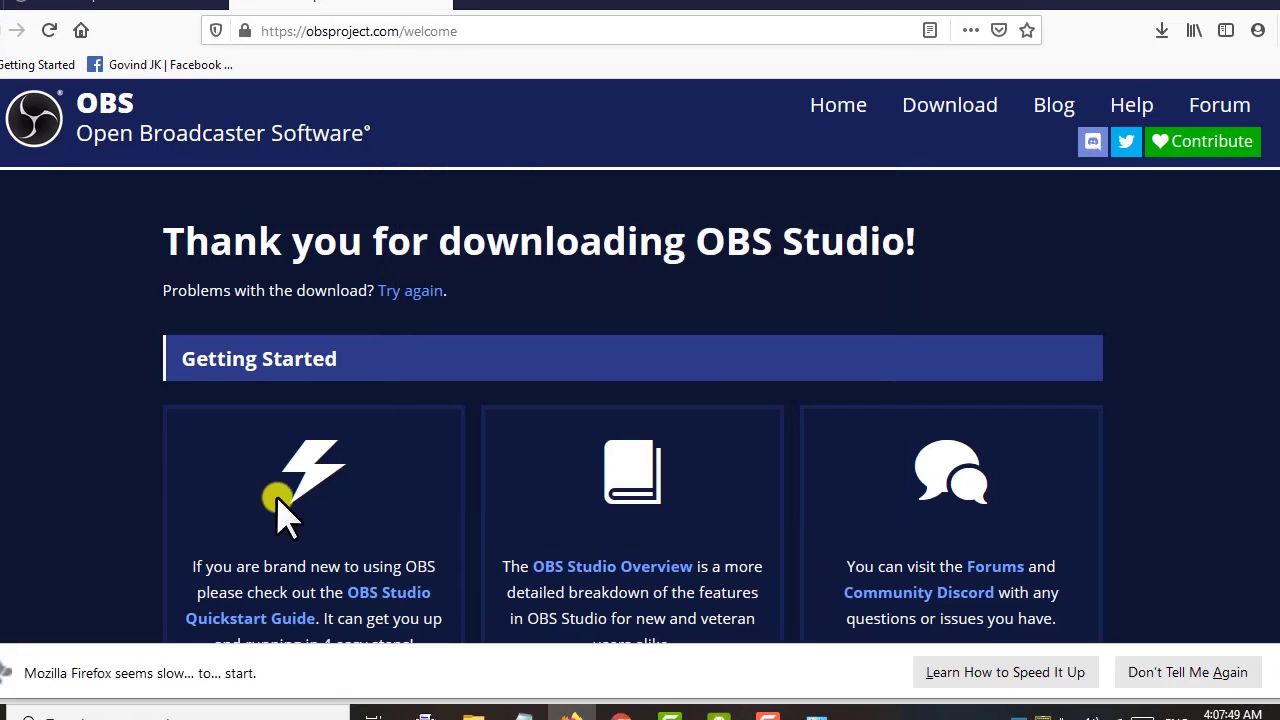
# Close the browser with all its tabs and the System information window
pyautogui.hotkey('alt', 'F4')
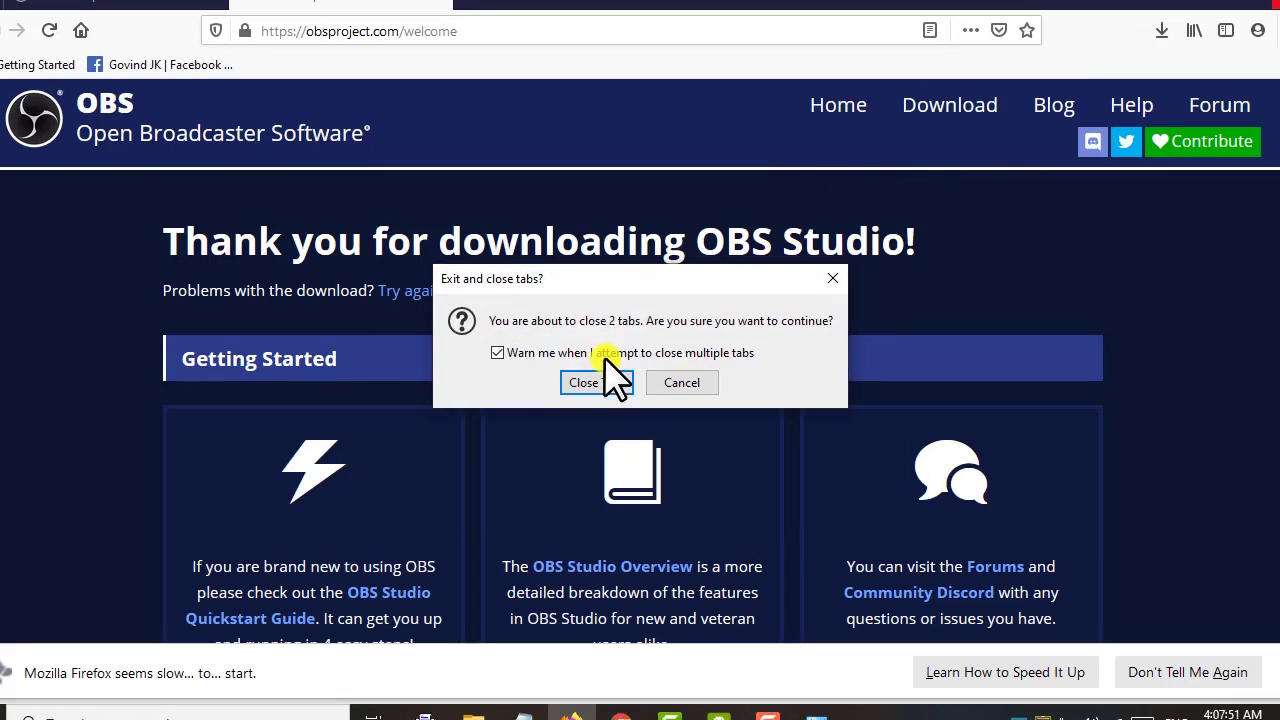
pyautogui.click(604, 380)
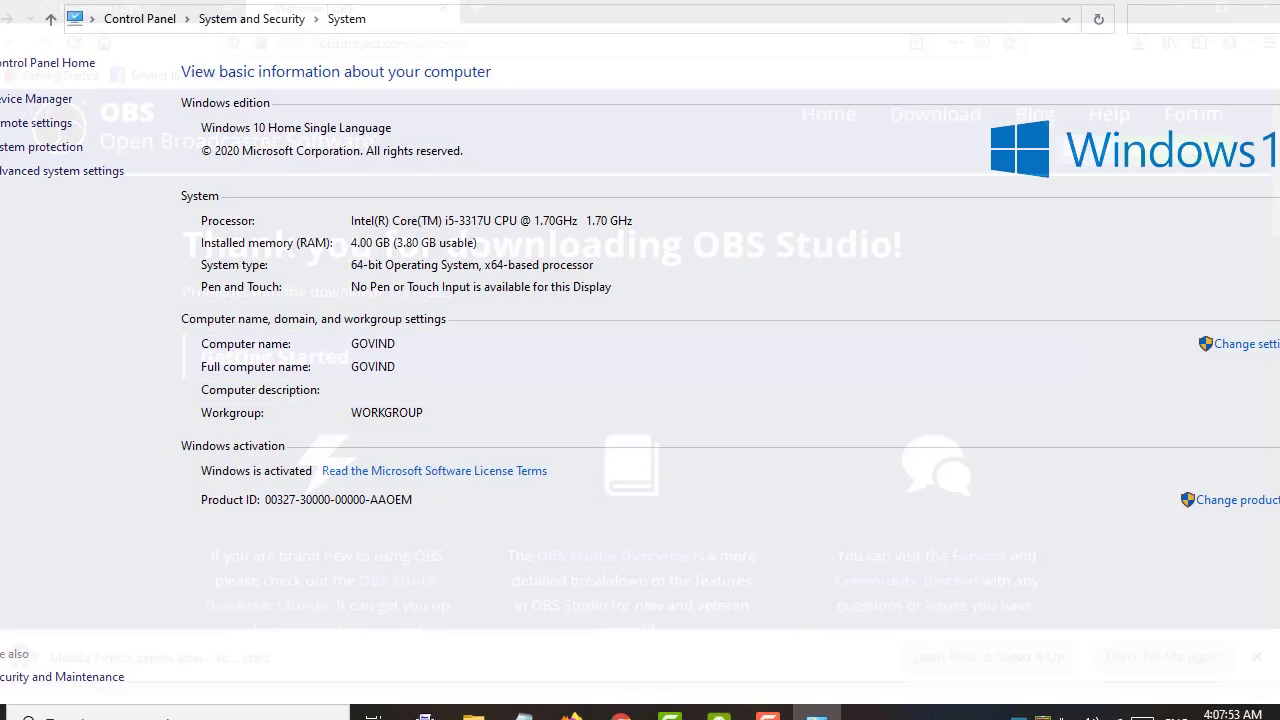
pyautogui.hotkey('alt', 'F4')
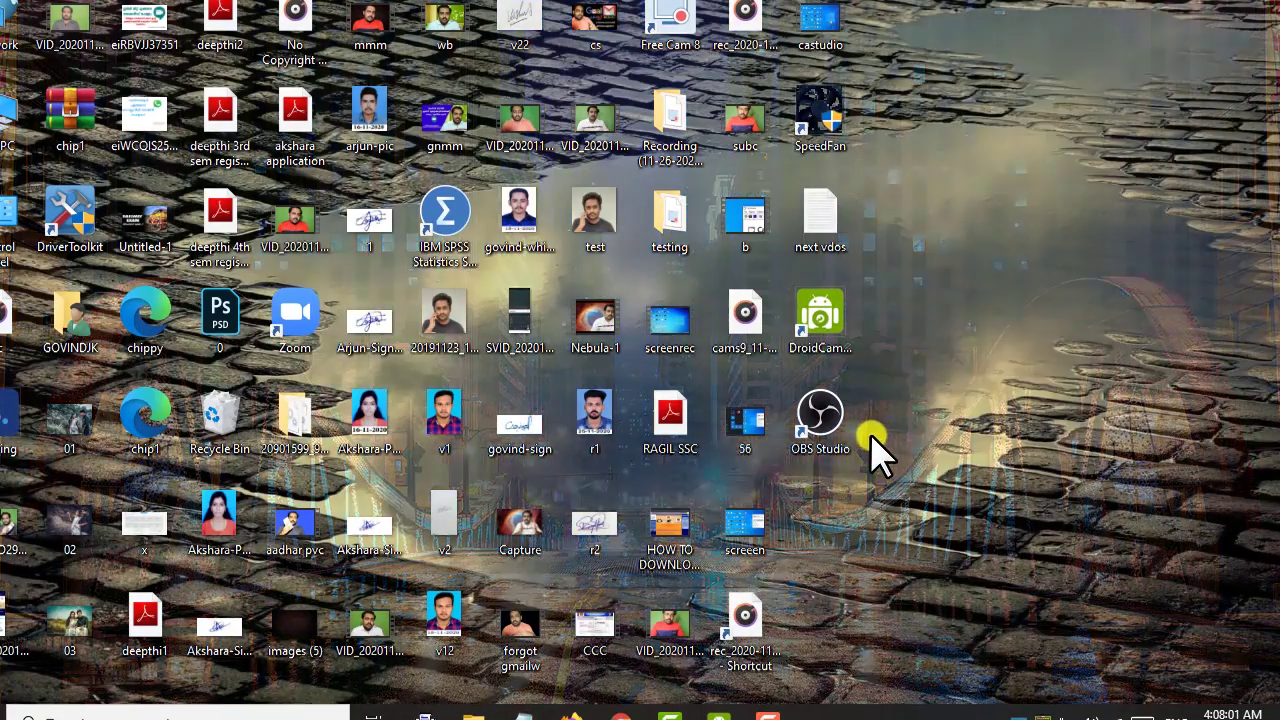
# Search Windows for "obs" and launch OBS Studio (64bit)
pyautogui.press('super')
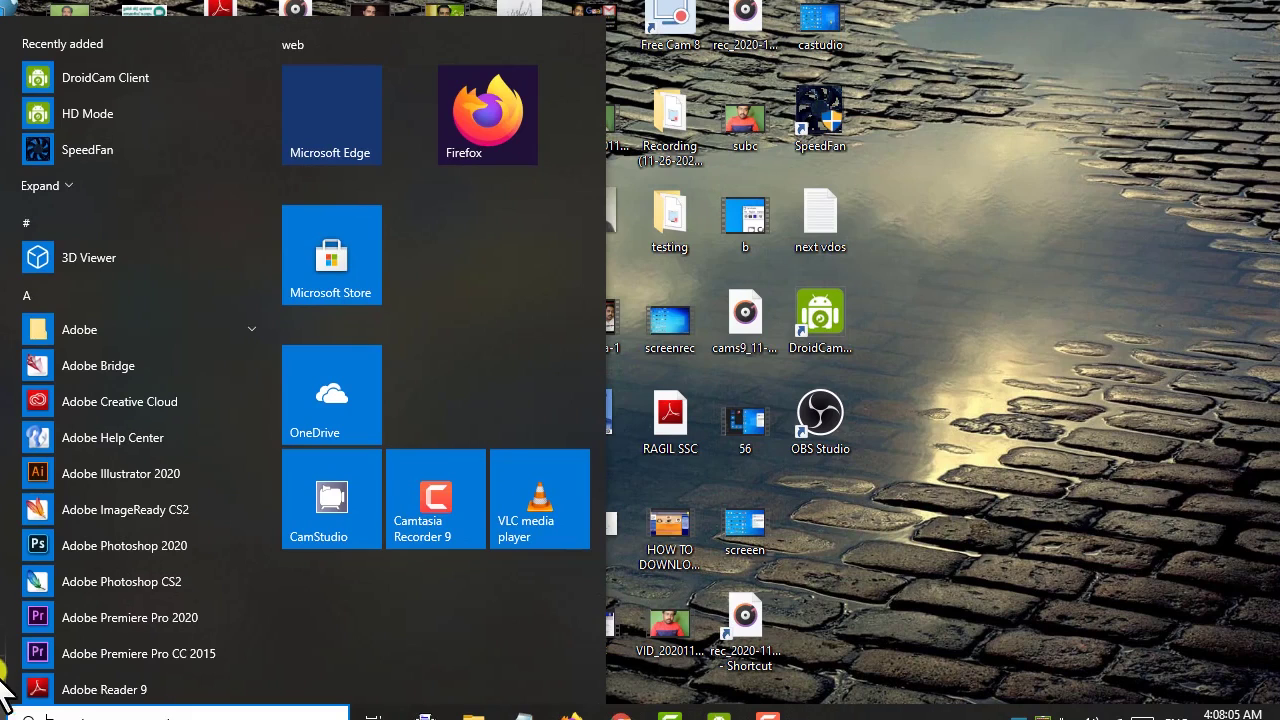
pyautogui.write('obs')
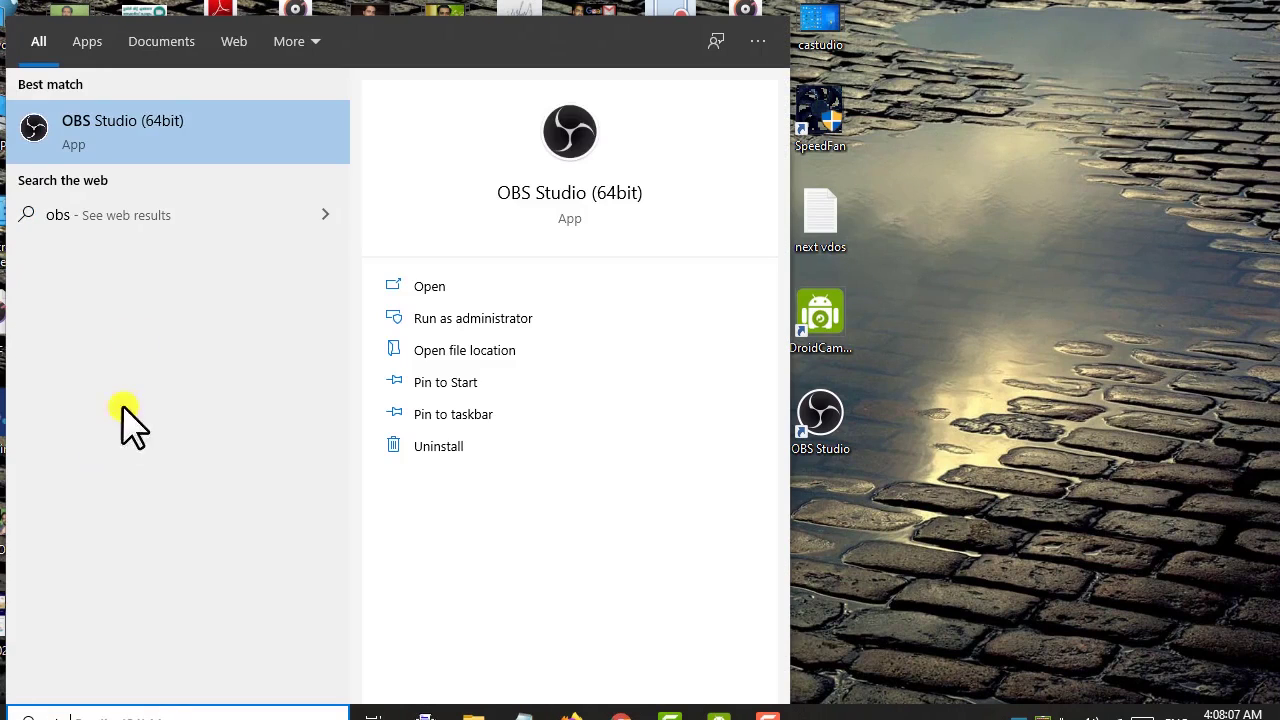
pyautogui.click(95, 150)
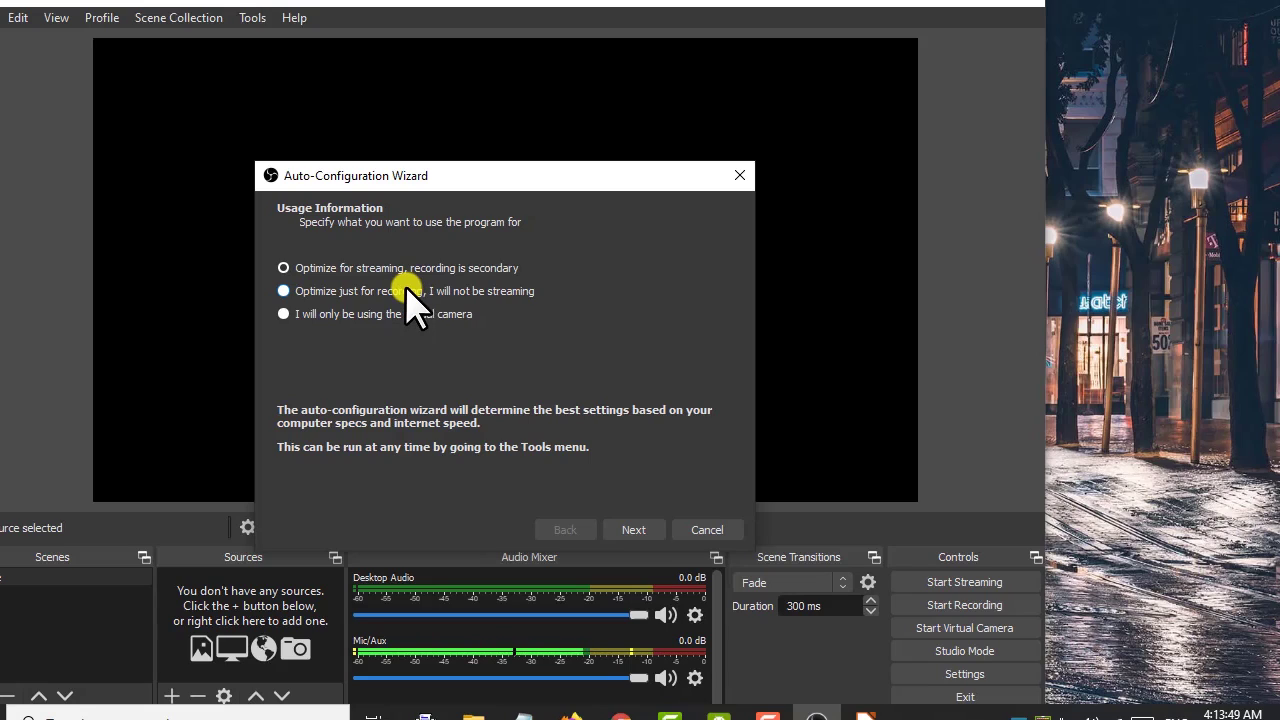
# Choose "Optimize just for recording, I will not be streaming" in the Auto-Configuration Wizard and continue to the video settings
pyautogui.click(356, 269)
pyautogui.click(314, 288)
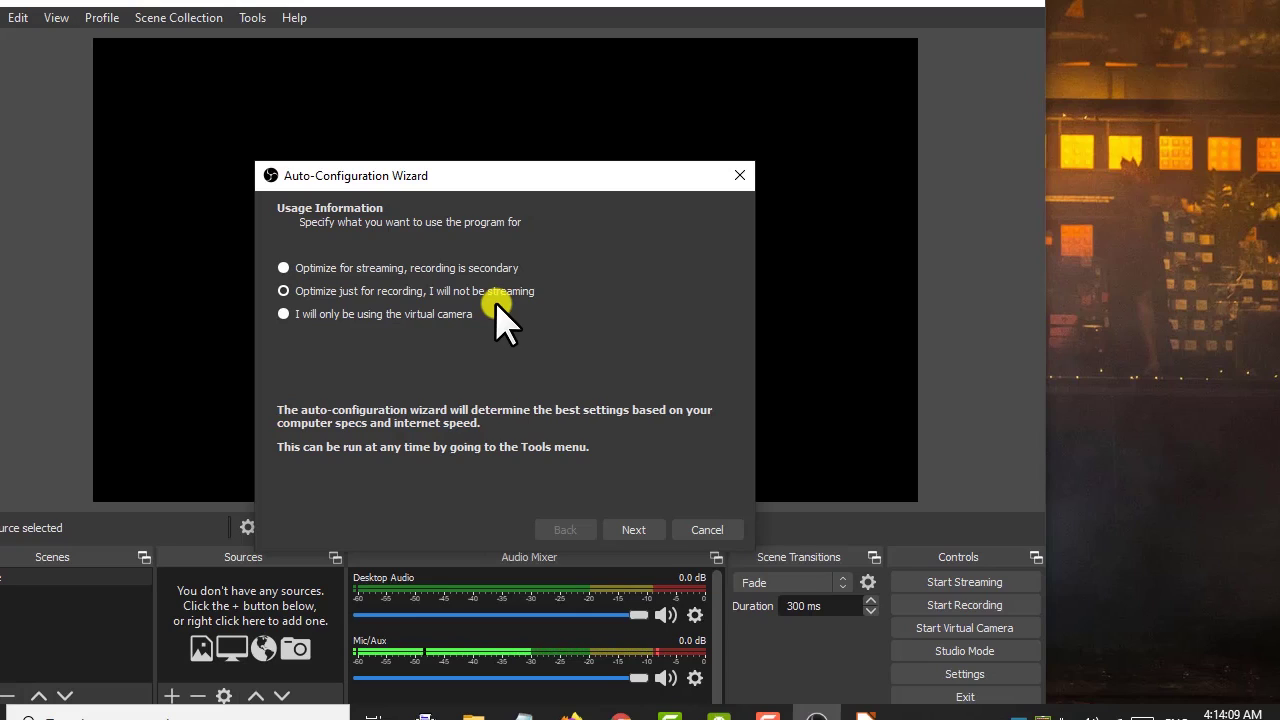
pyautogui.click(626, 531)
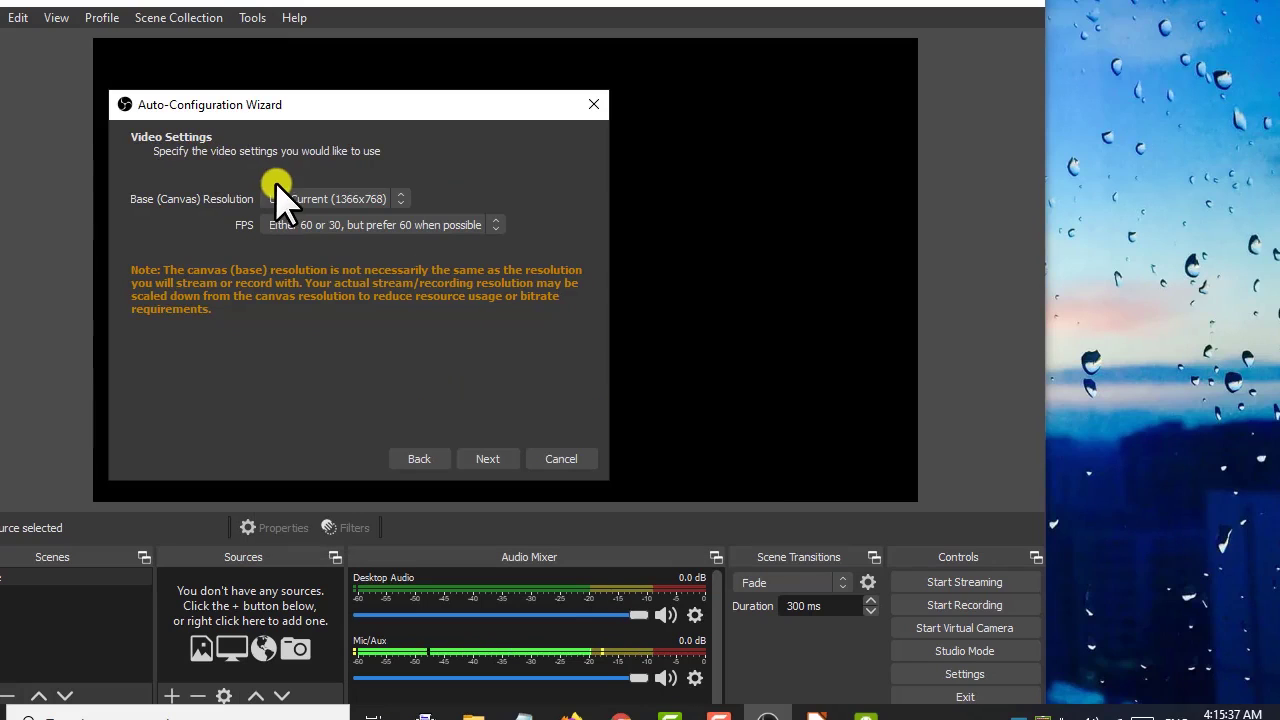
# Set the base canvas resolution to 1280x720, run the wizard's test and apply the suggested settings
pyautogui.click(239, 197)
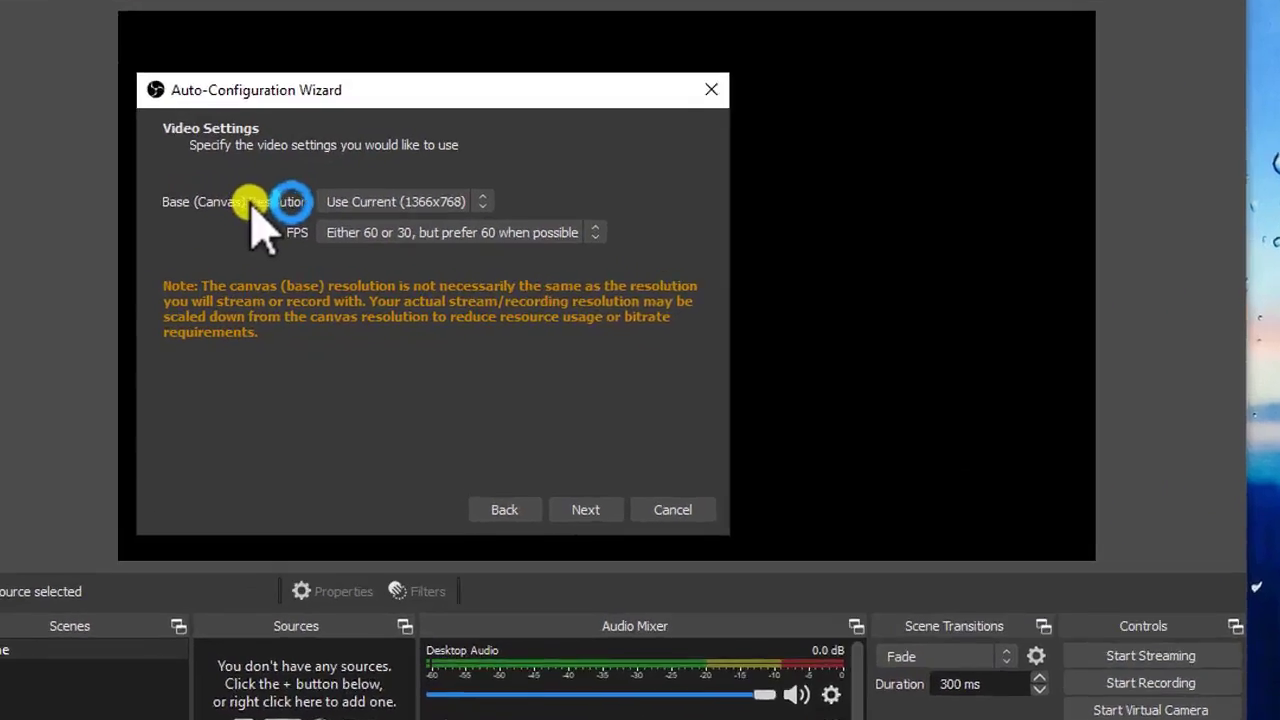
pyautogui.click(400, 201)
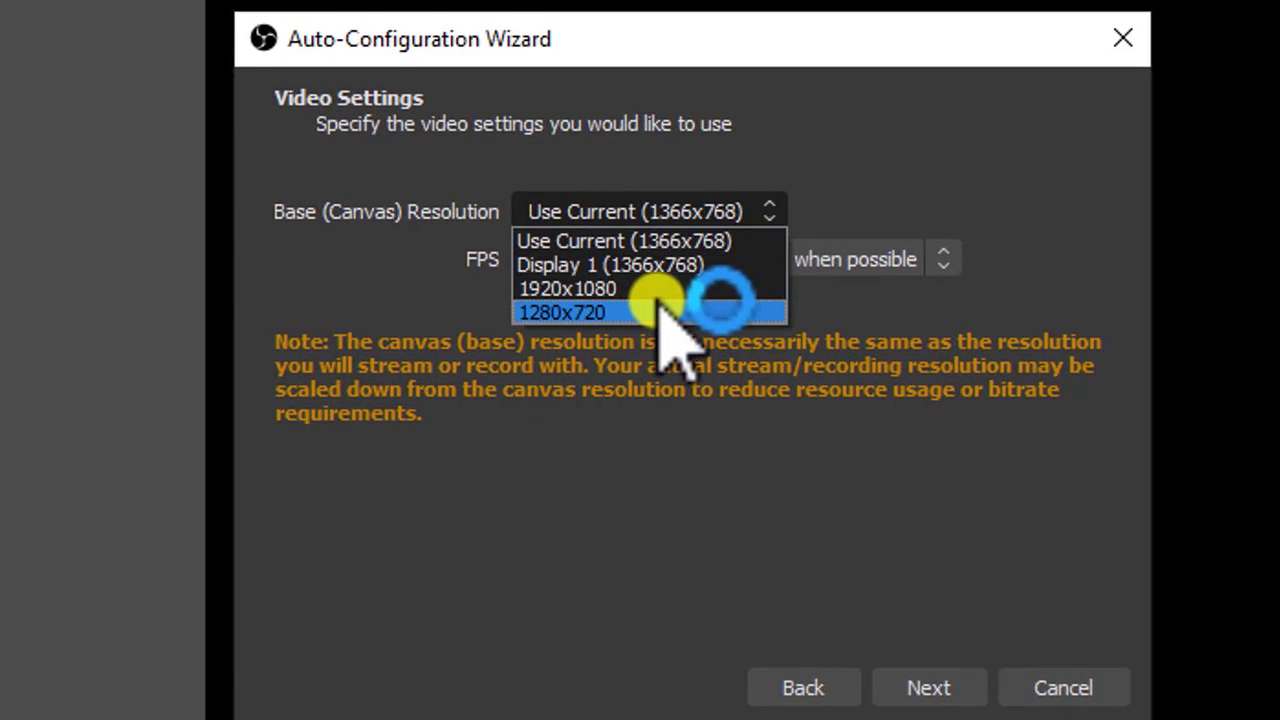
pyautogui.click(625, 308)
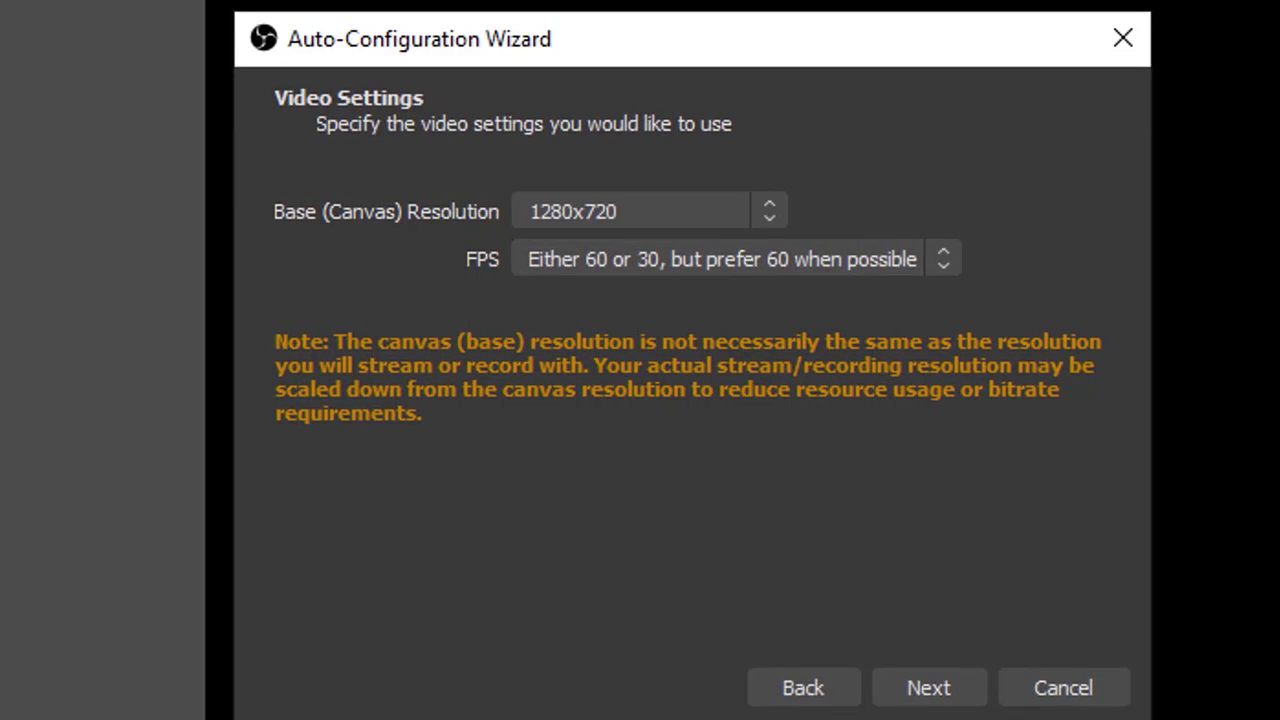
pyautogui.click(951, 686)
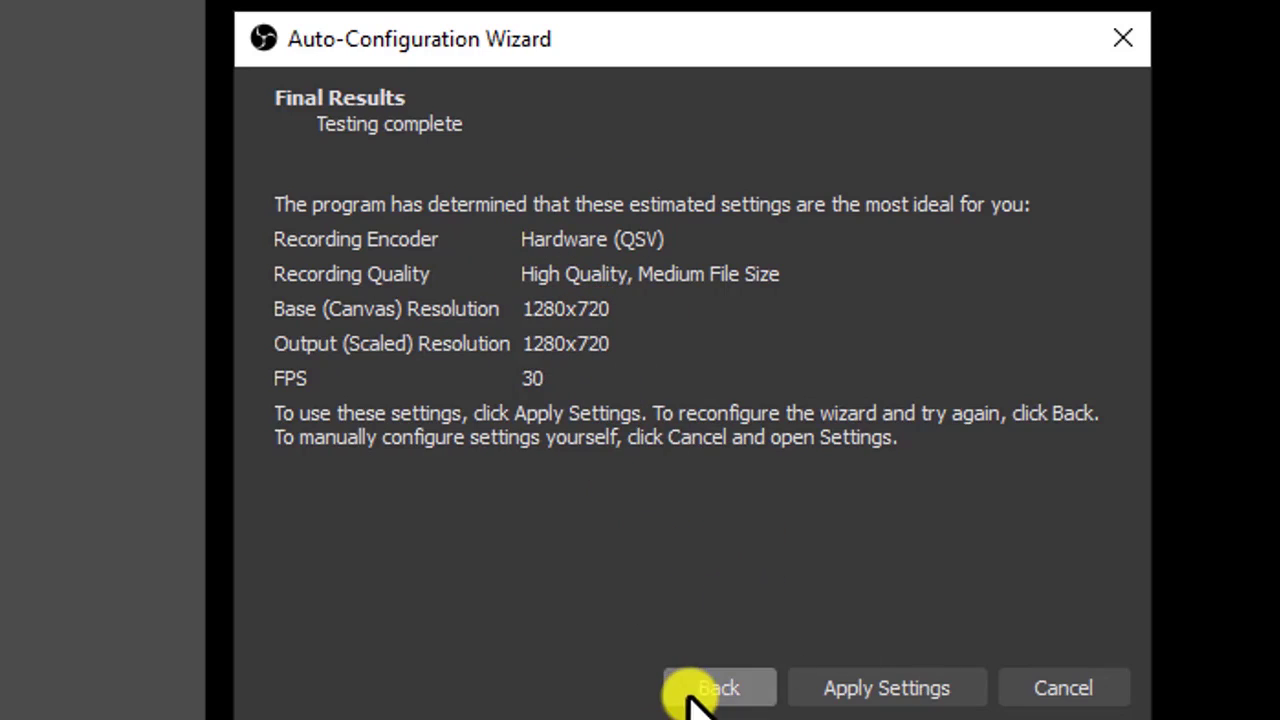
pyautogui.click(893, 672)
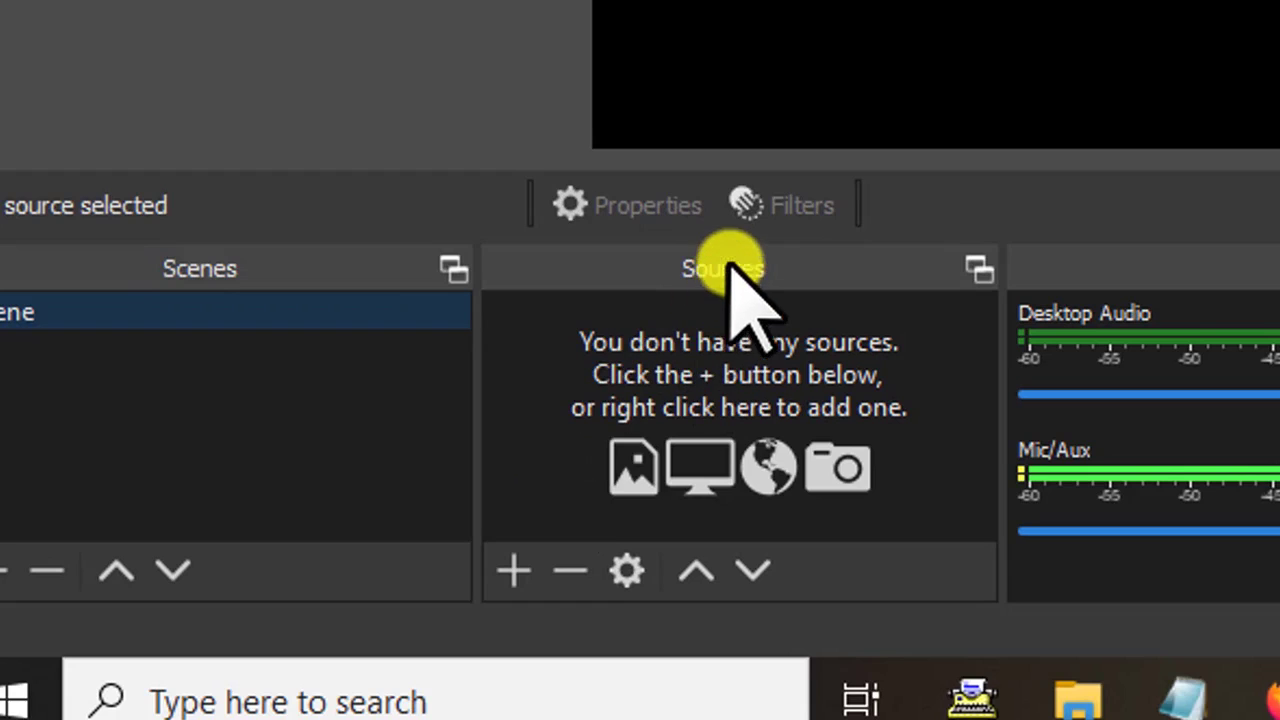
# Add a new Audio Input Capture source and set its device to Microphone (Realtek High Definition Audio)
pyautogui.click(508, 572)
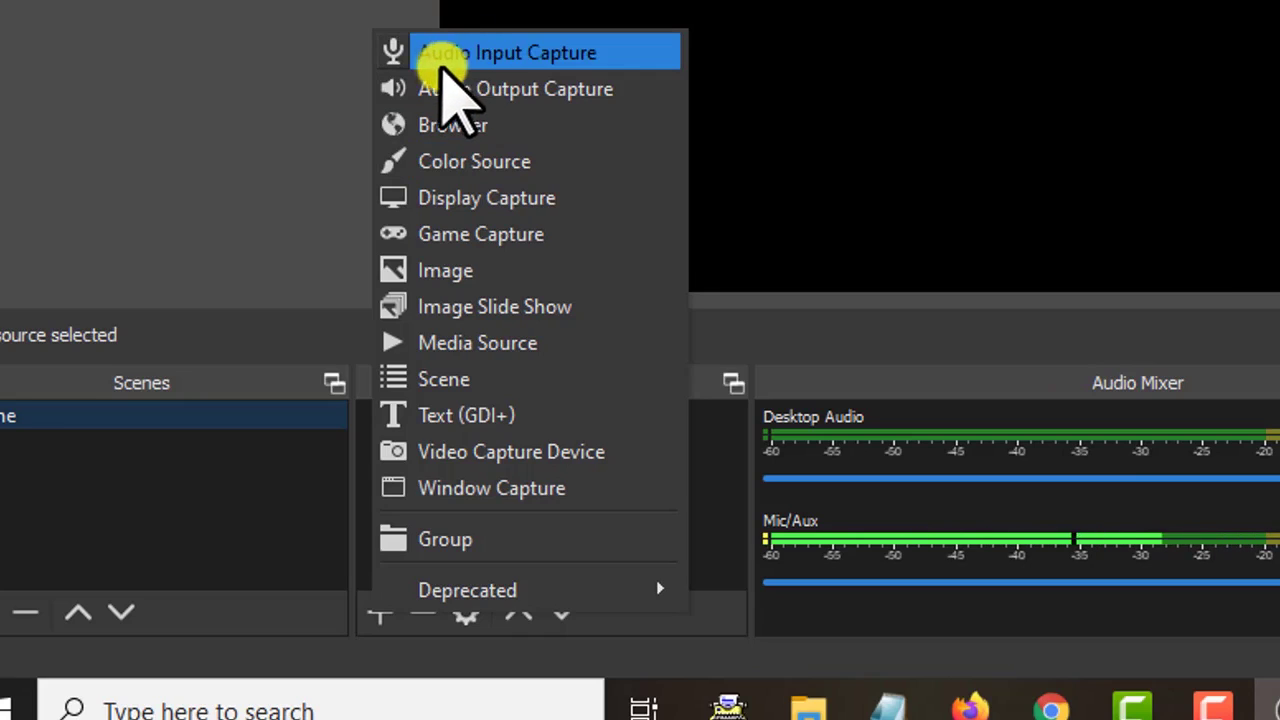
pyautogui.click(460, 55)
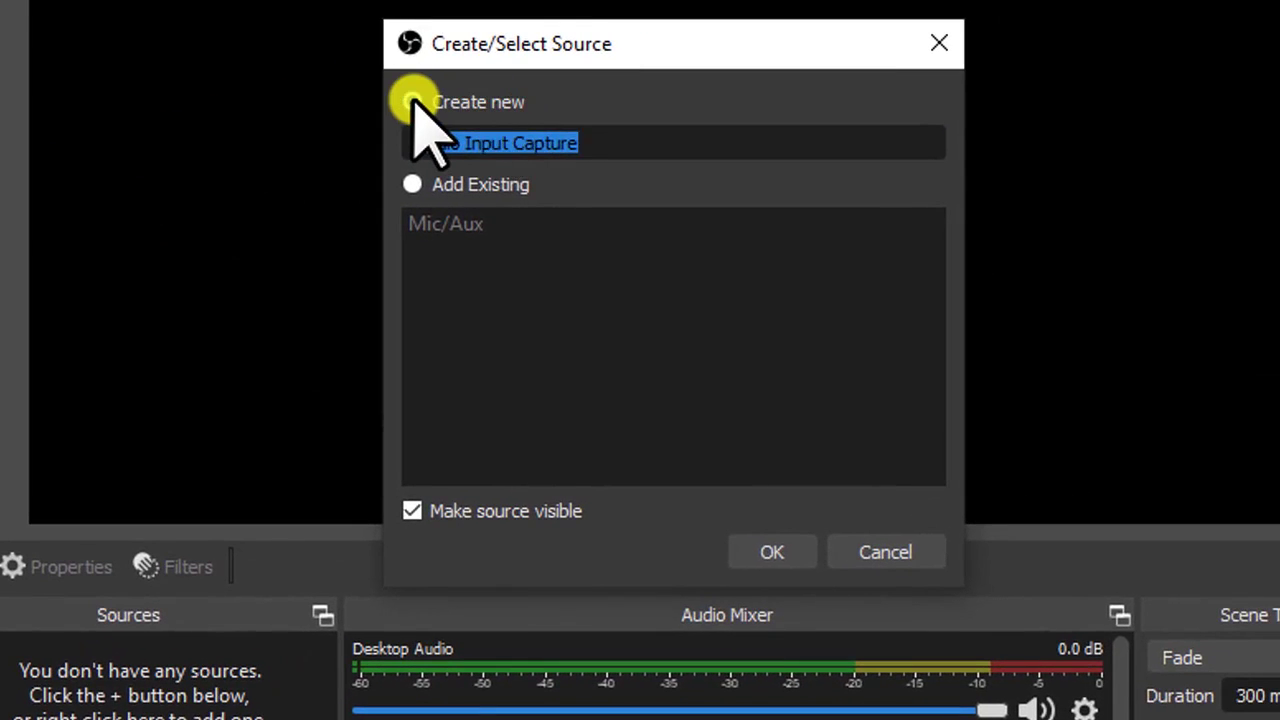
pyautogui.click(414, 102)
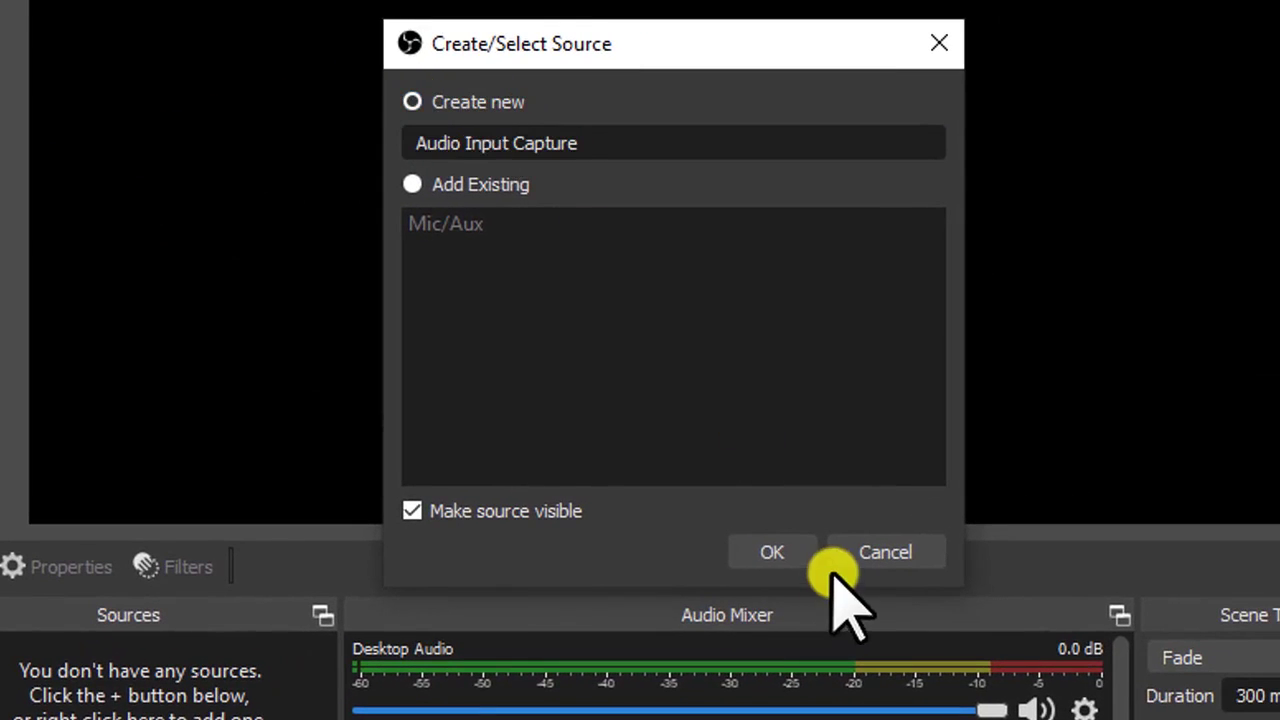
pyautogui.click(780, 550)
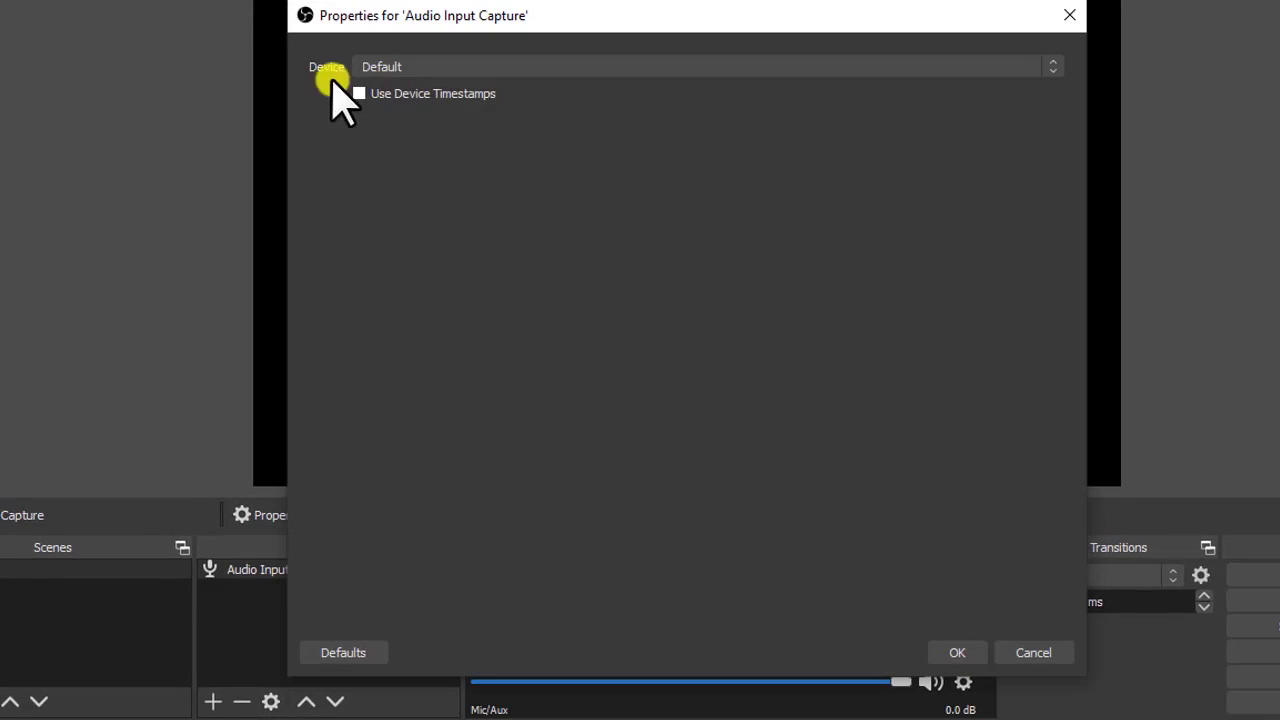
pyautogui.click(416, 70)
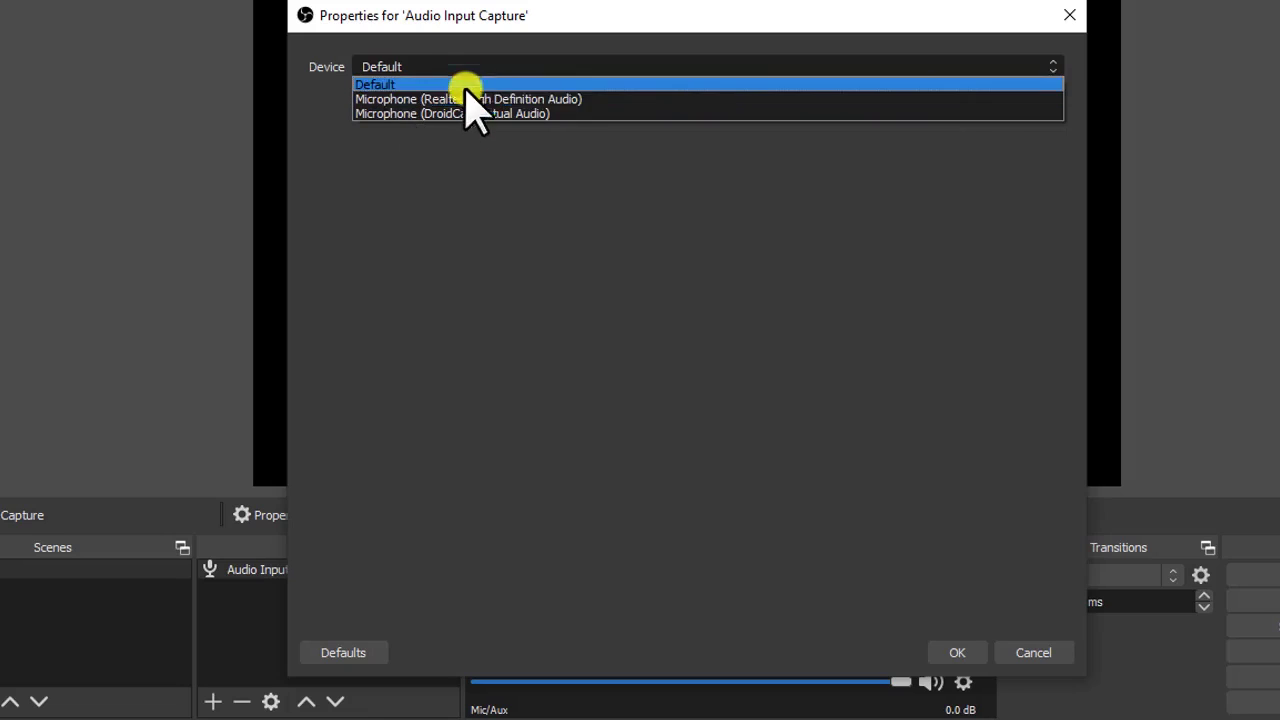
pyautogui.click(587, 99)
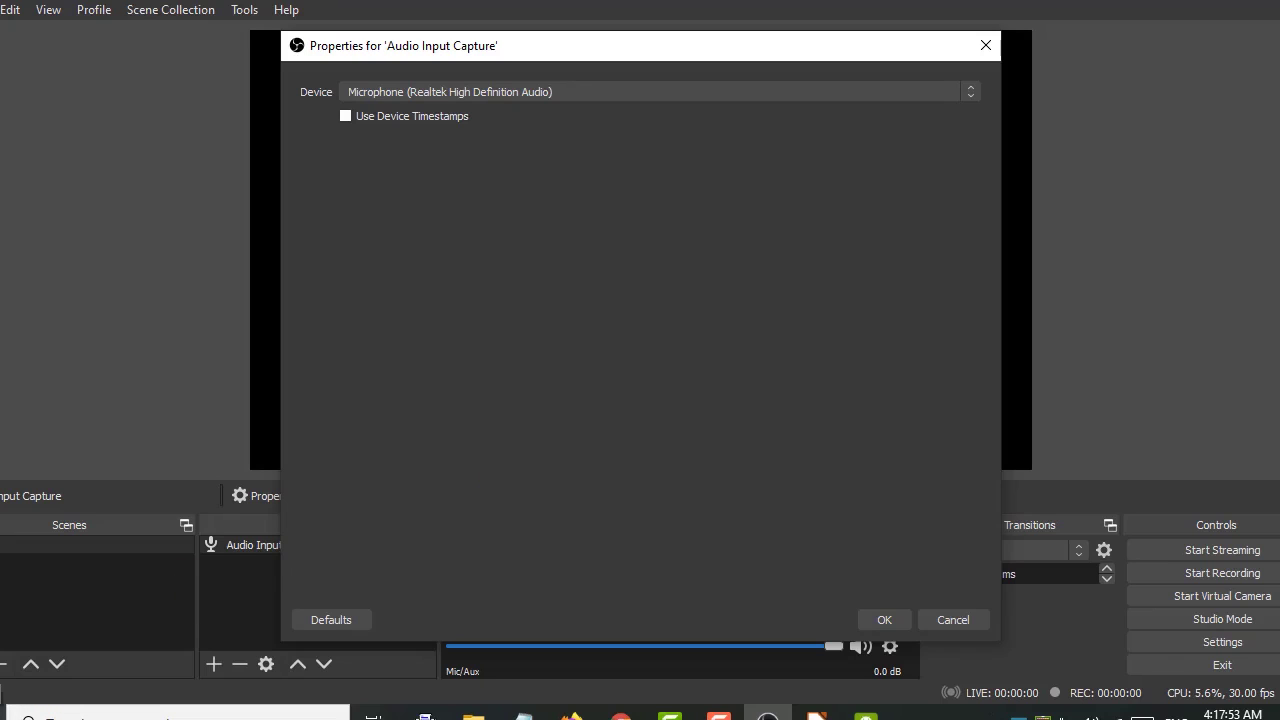
# Search Windows for "re", launch Realtek HD Audio Manager and display its Microphone settings
pyautogui.press('super')
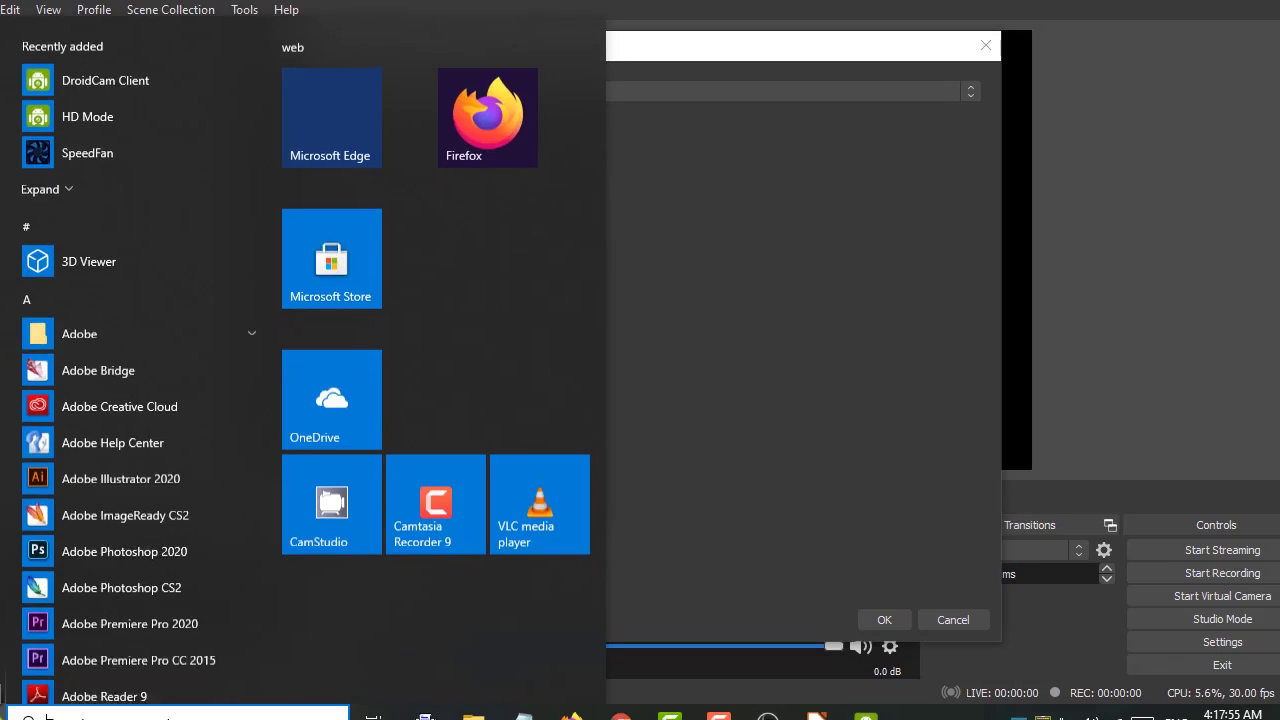
pyautogui.click(6, 710)
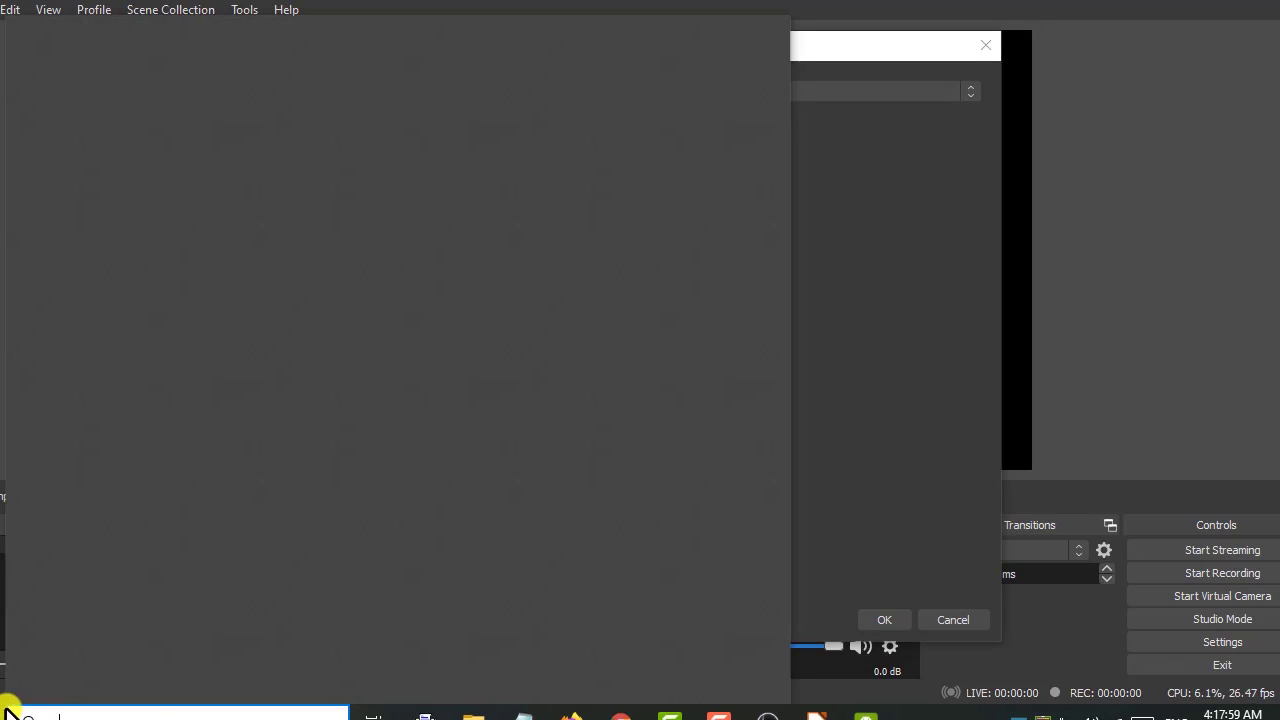
pyautogui.write('re')
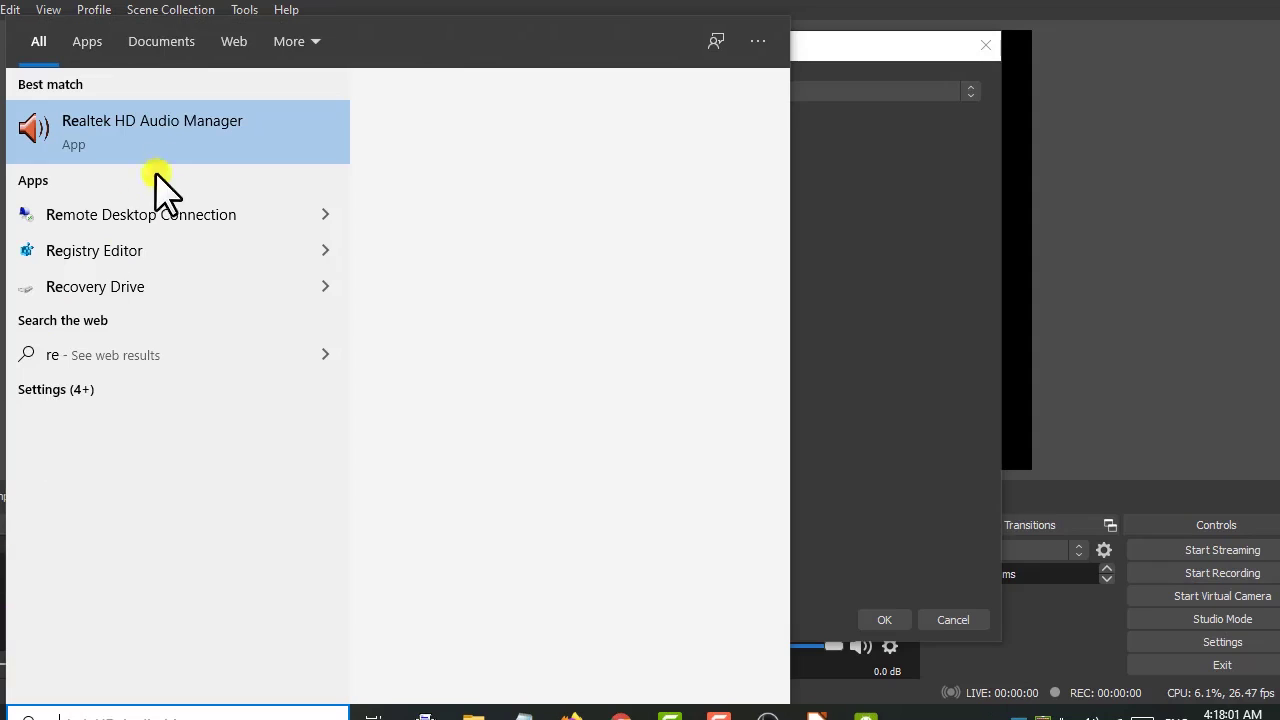
pyautogui.click(170, 135)
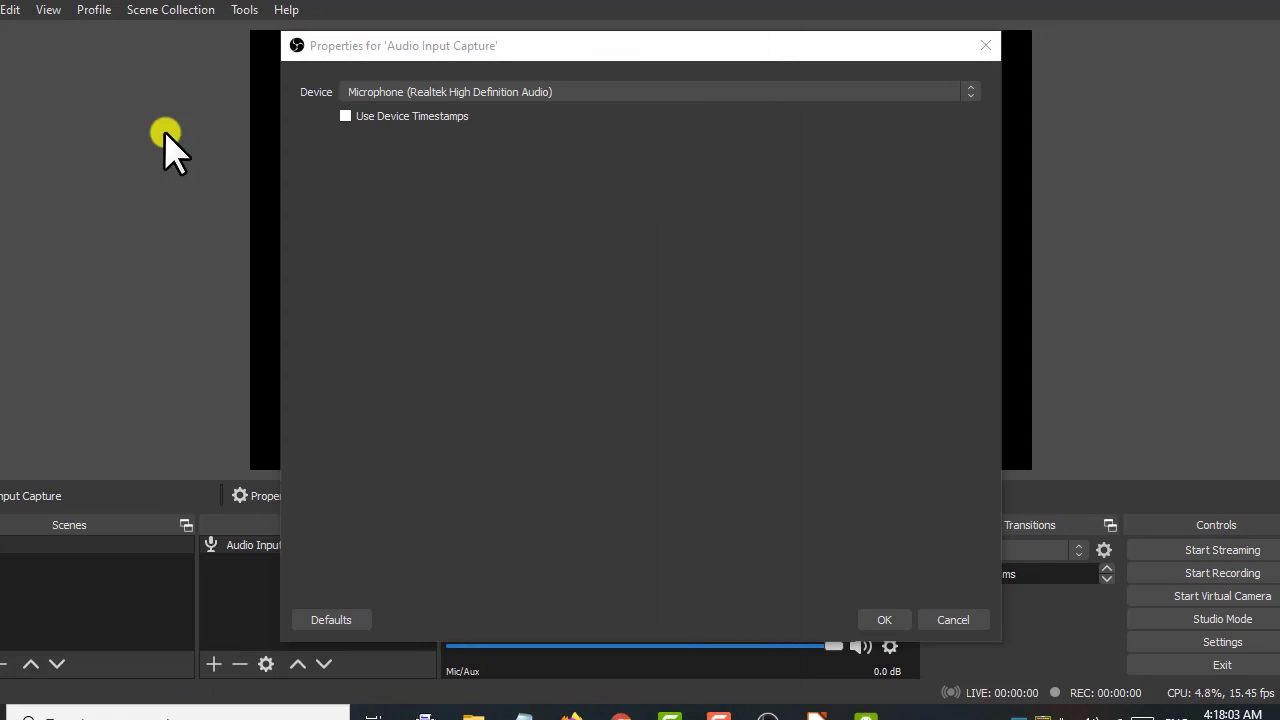
pyautogui.click(357, 145)
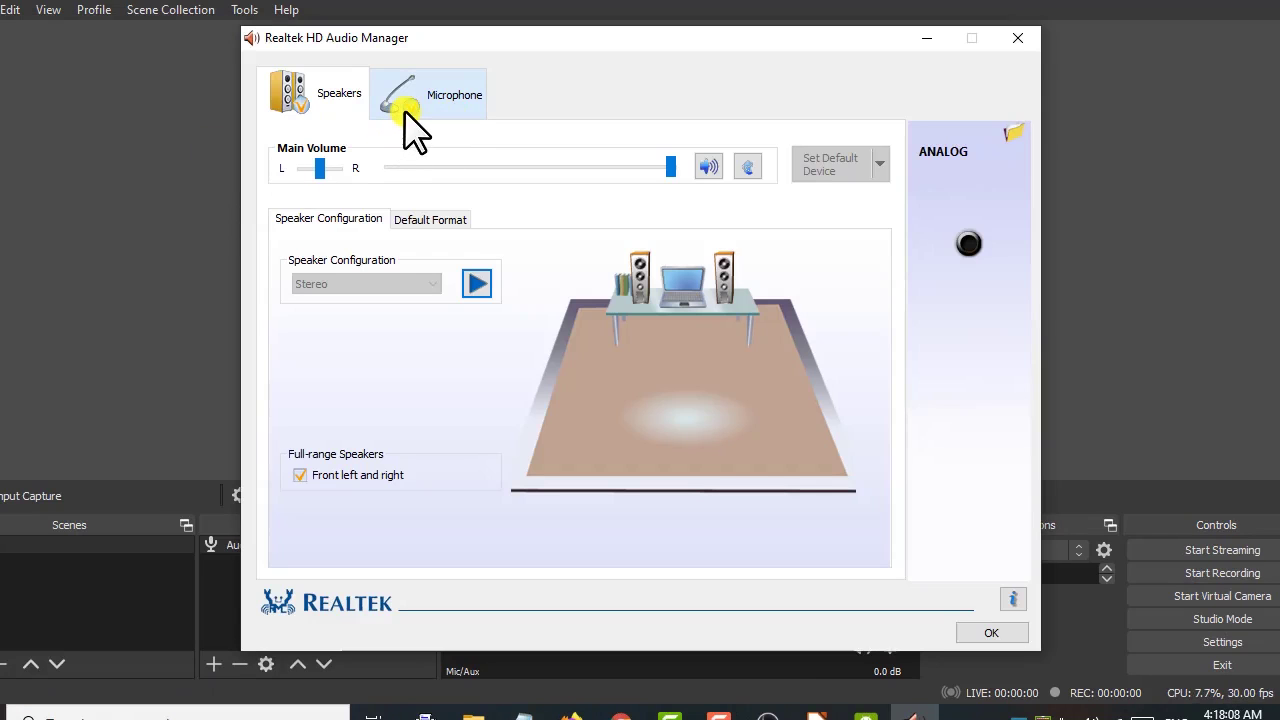
pyautogui.click(430, 92)
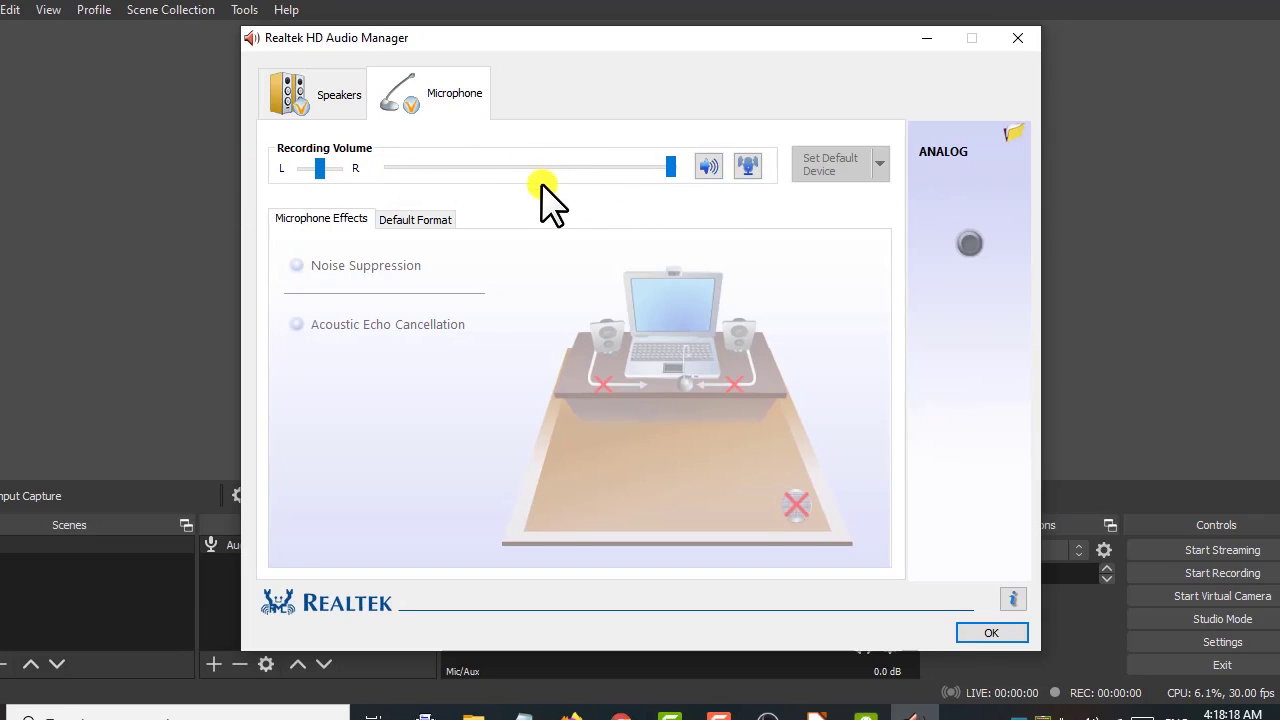
# Identify the plugged-in audio device as Headset, then check the Microphone settings and close Realtek HD Audio Manager
pyautogui.moveTo(484, 40); pyautogui.dragTo(425, 16)
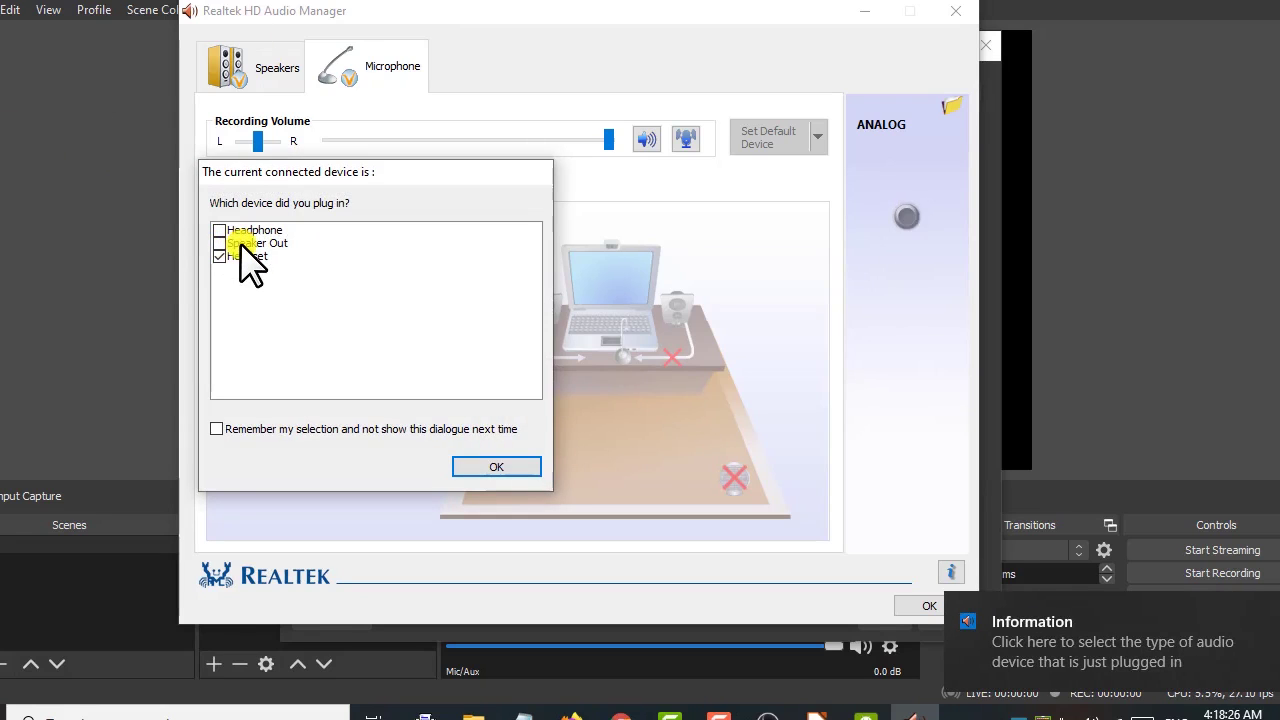
pyautogui.click(219, 257)
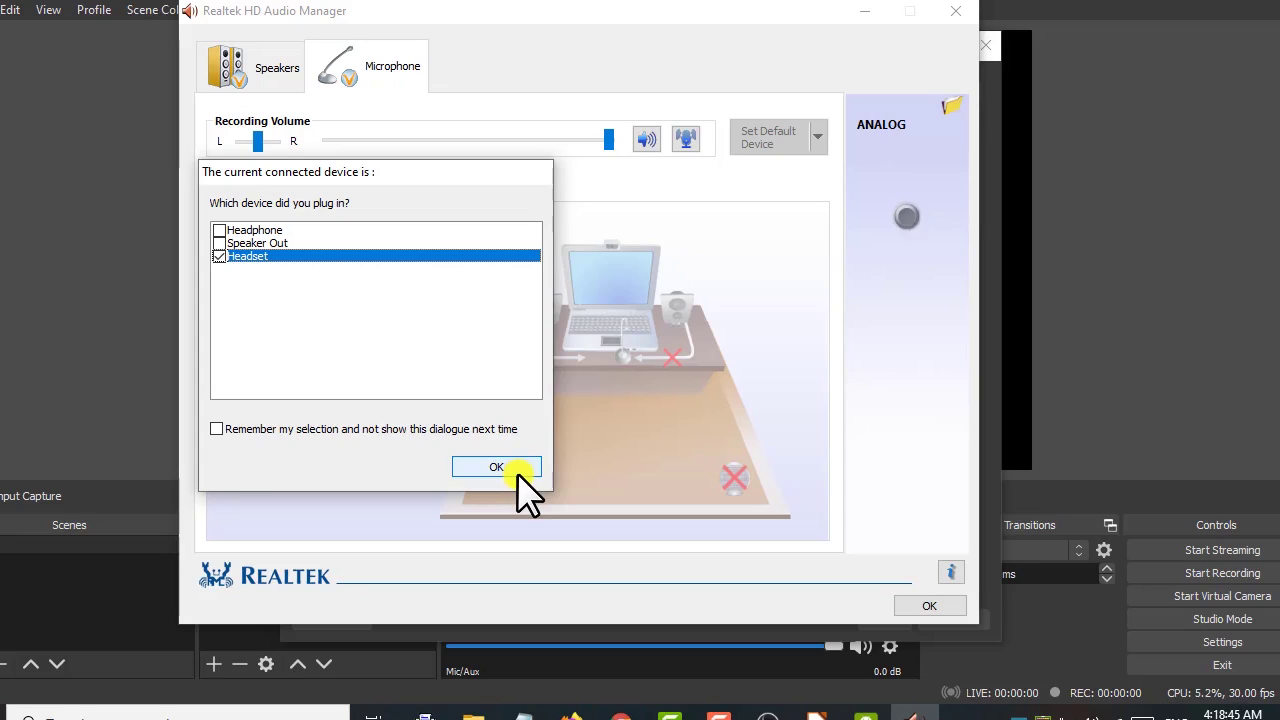
pyautogui.click(514, 469)
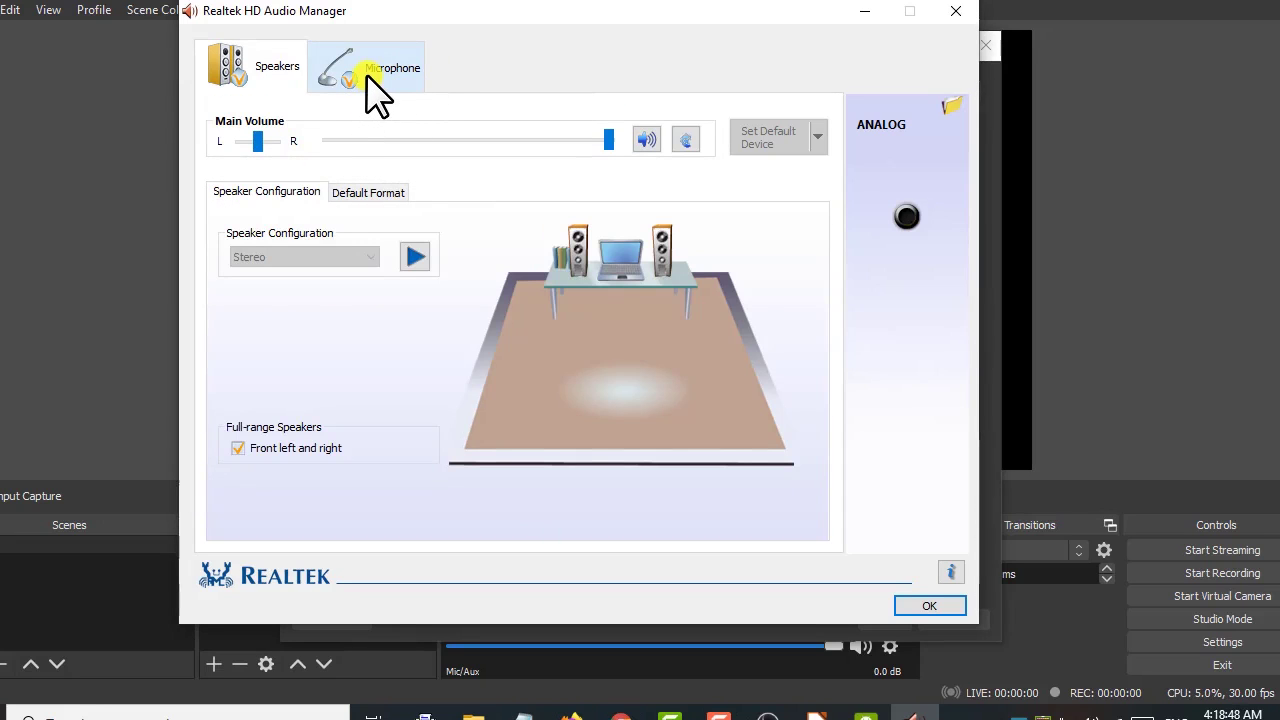
pyautogui.click(366, 78)
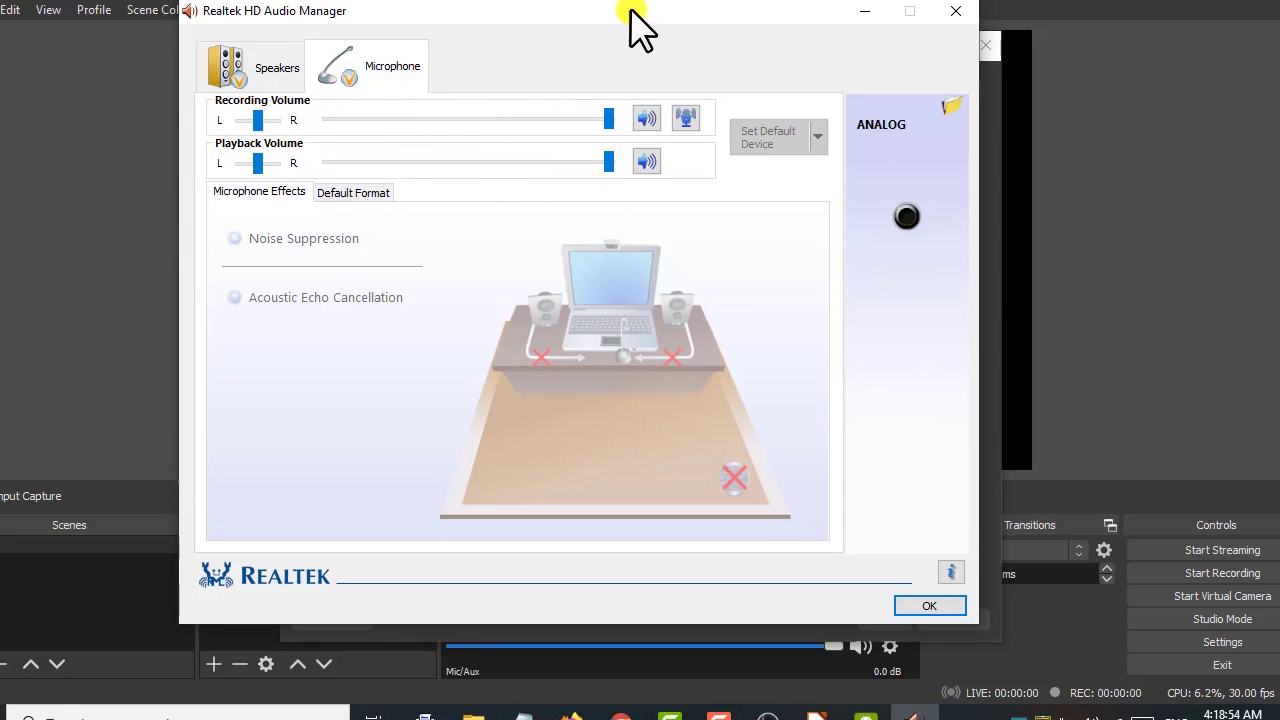
pyautogui.moveTo(622, 20); pyautogui.dragTo(362, 24)
pyautogui.click(670, 607)
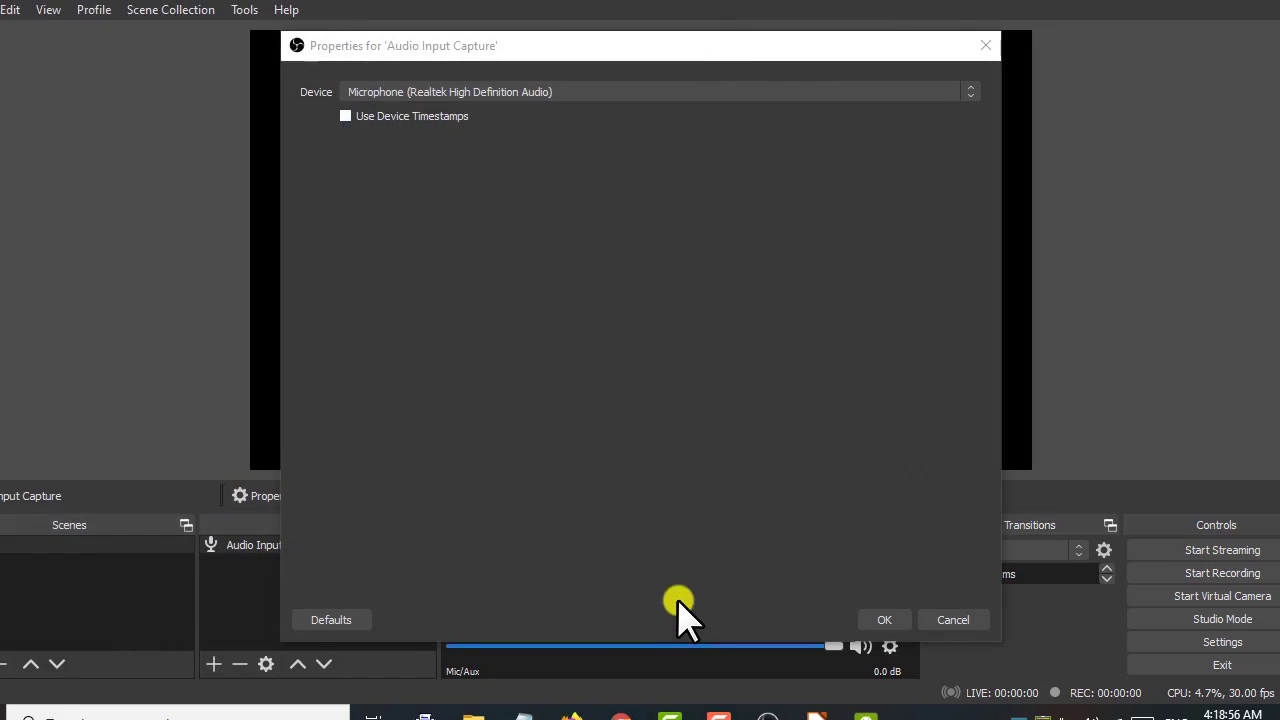
# Select Microphone (Realtek High Definition Audio) as the Audio Input Capture device and accept the source properties
pyautogui.moveTo(503, 46); pyautogui.dragTo(204, 8)
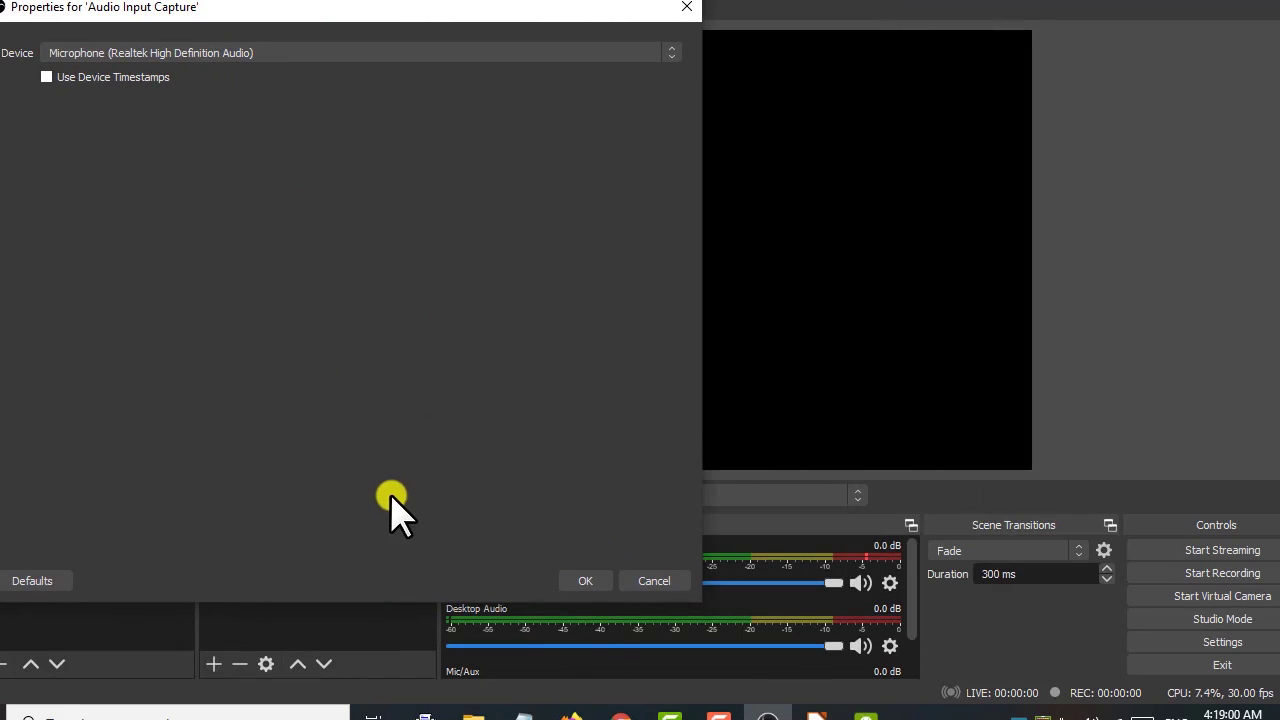
pyautogui.click(115, 50)
pyautogui.click(115, 74)
pyautogui.click(590, 581)
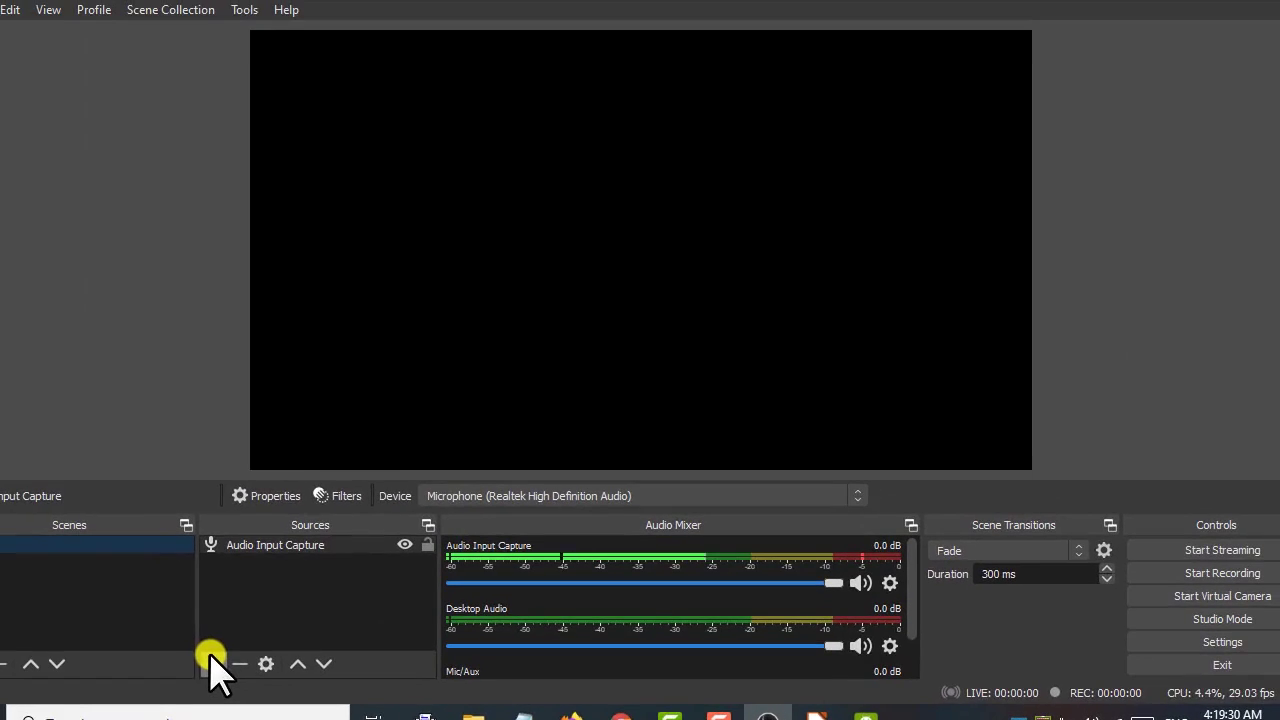
# Add a new Video Capture Device source to the scene under its default name, with the source visible
pyautogui.click(210, 662)
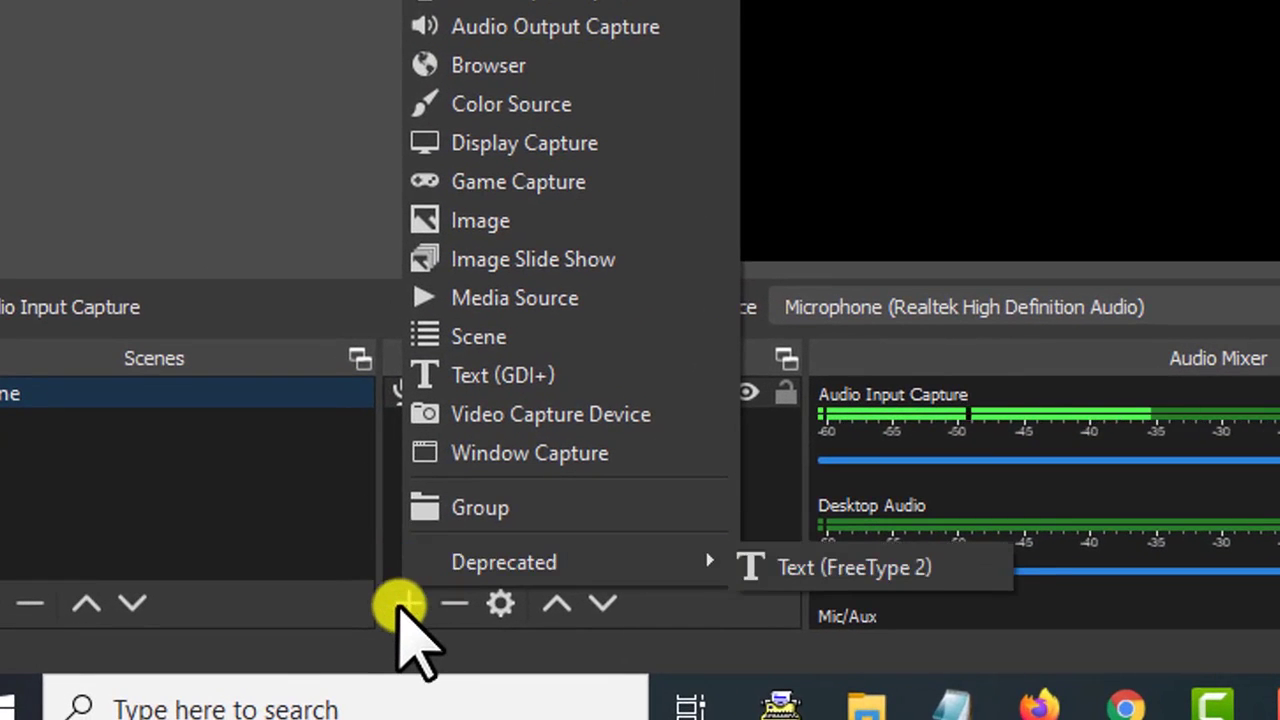
pyautogui.click(399, 610)
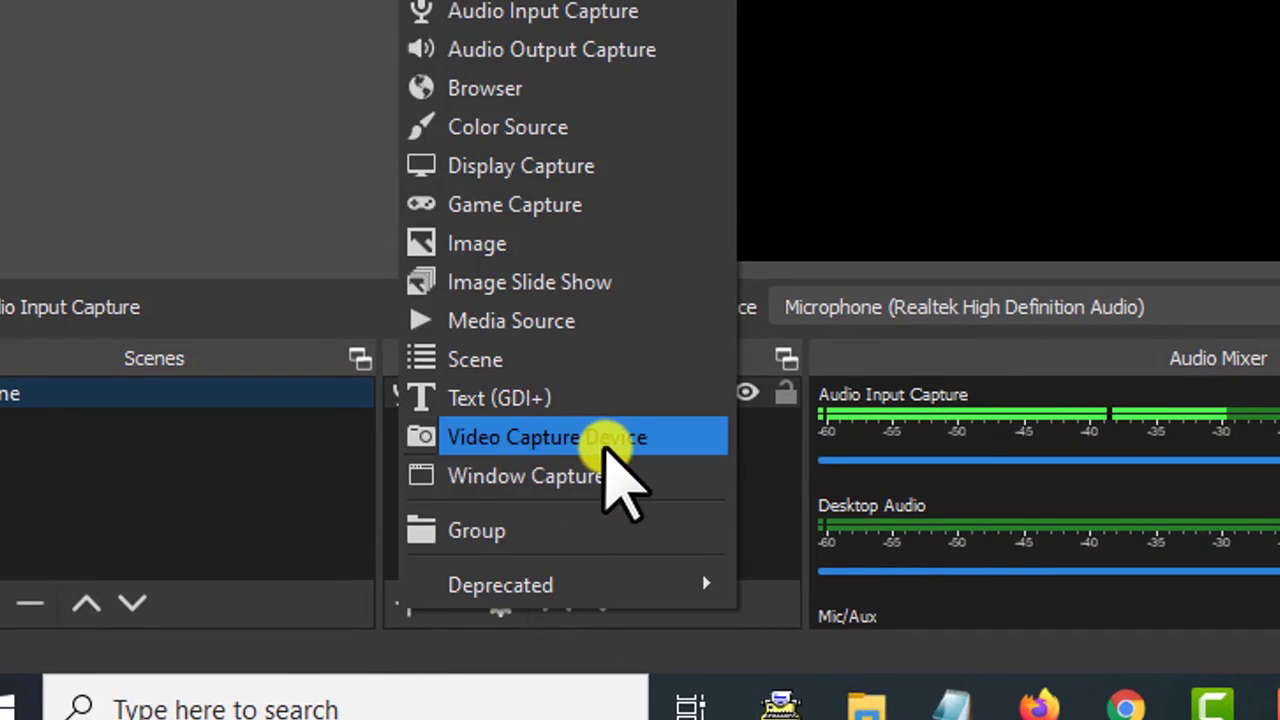
pyautogui.click(606, 449)
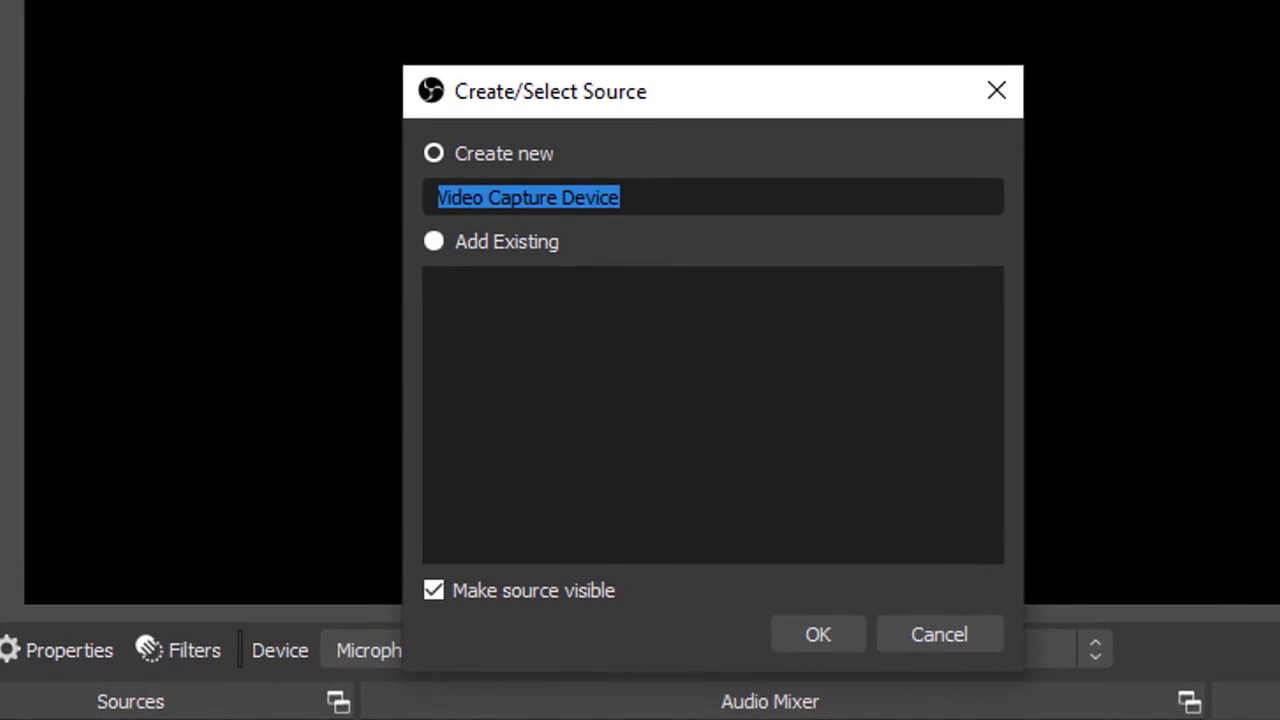
pyautogui.click(455, 151)
pyautogui.click(846, 628)
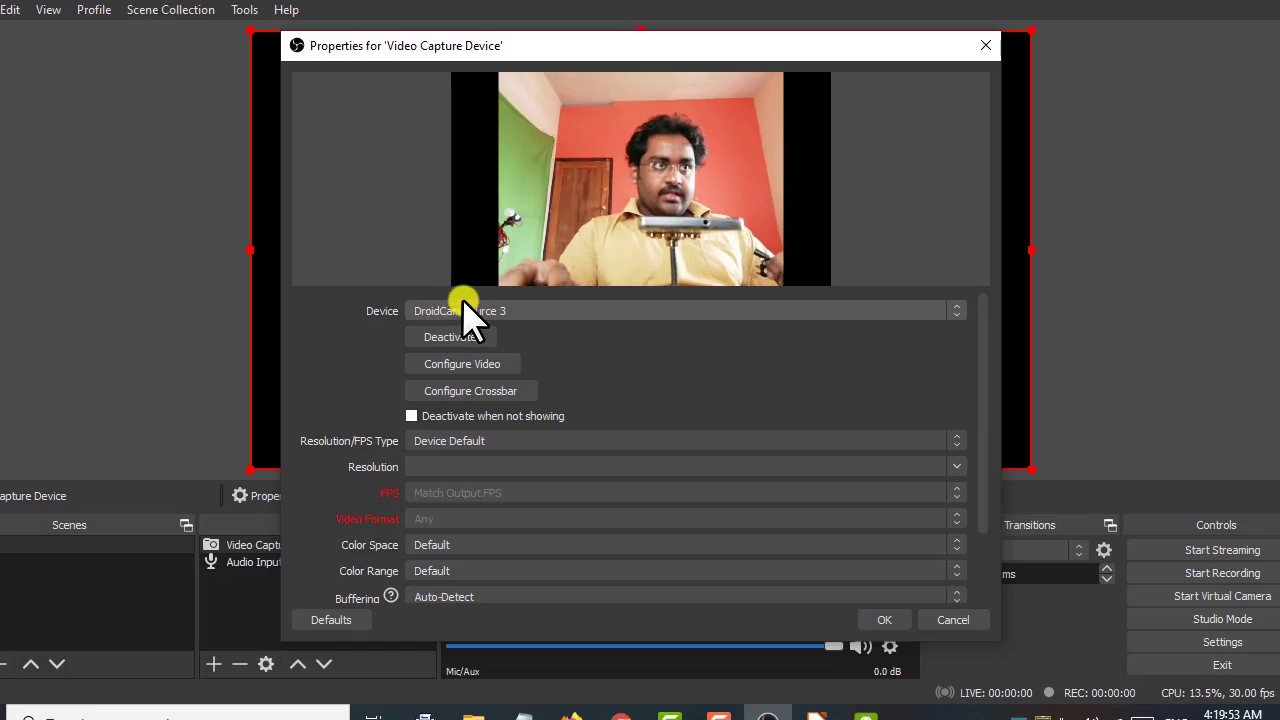
# Examine the available camera devices and the remaining video and audio options in the Video Capture Device properties
pyautogui.click(900, 314)
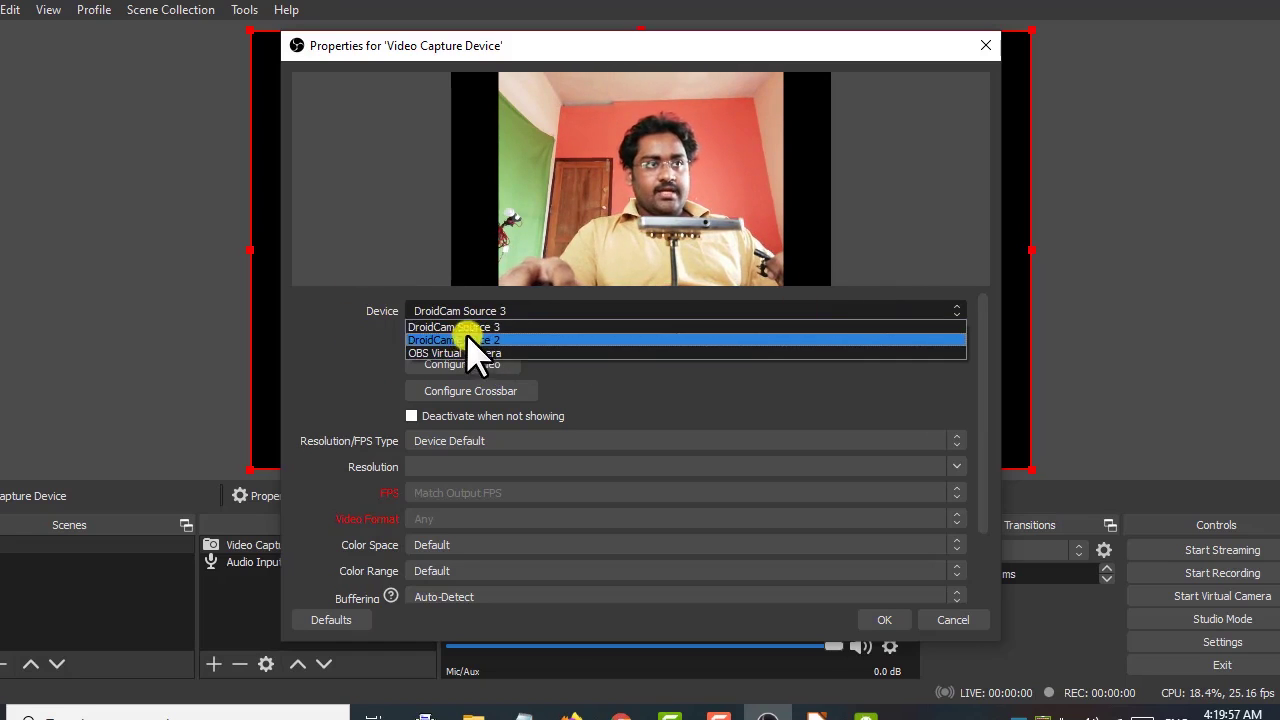
pyautogui.click(366, 323)
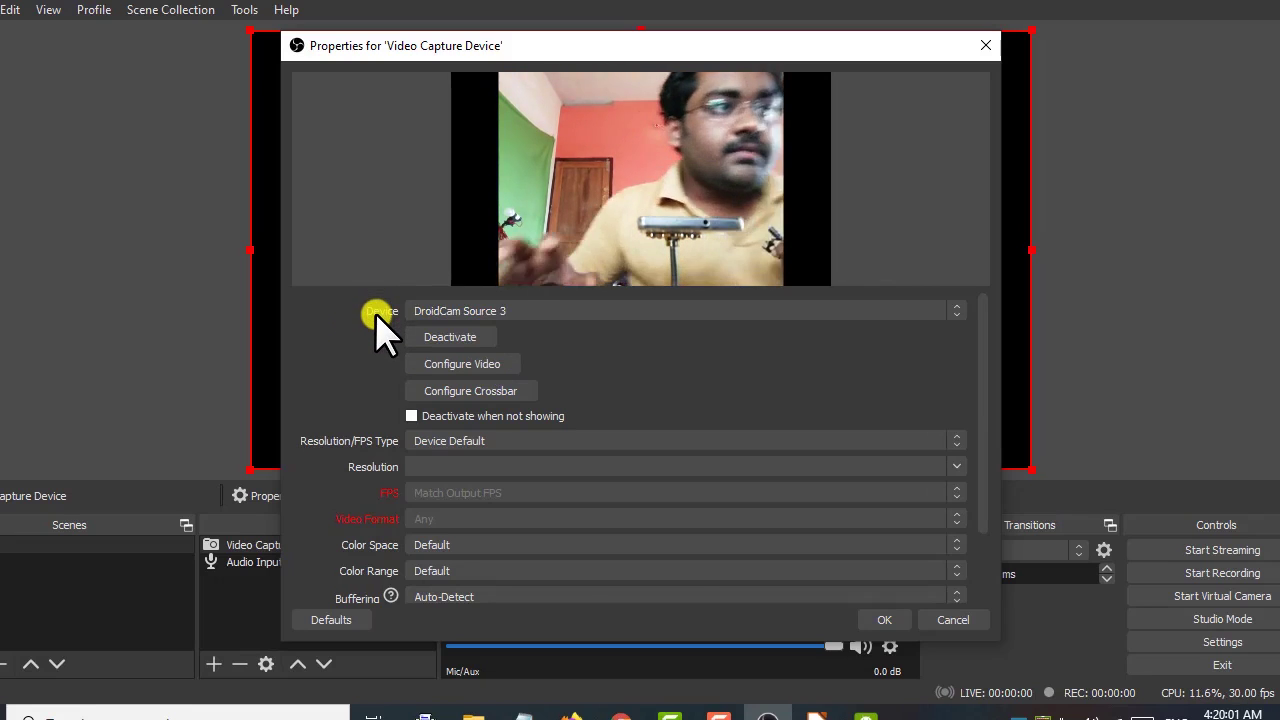
pyautogui.scroll(-2, 431, 455)
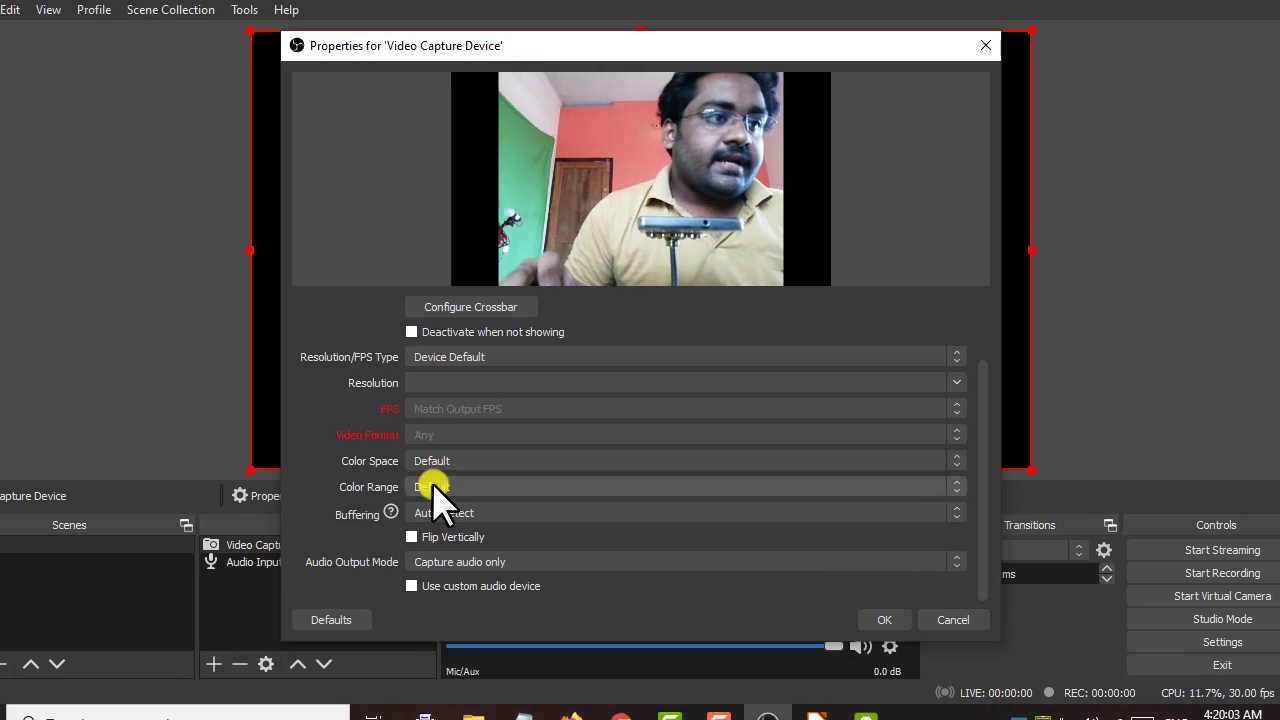
pyautogui.scroll(2, 429, 486)
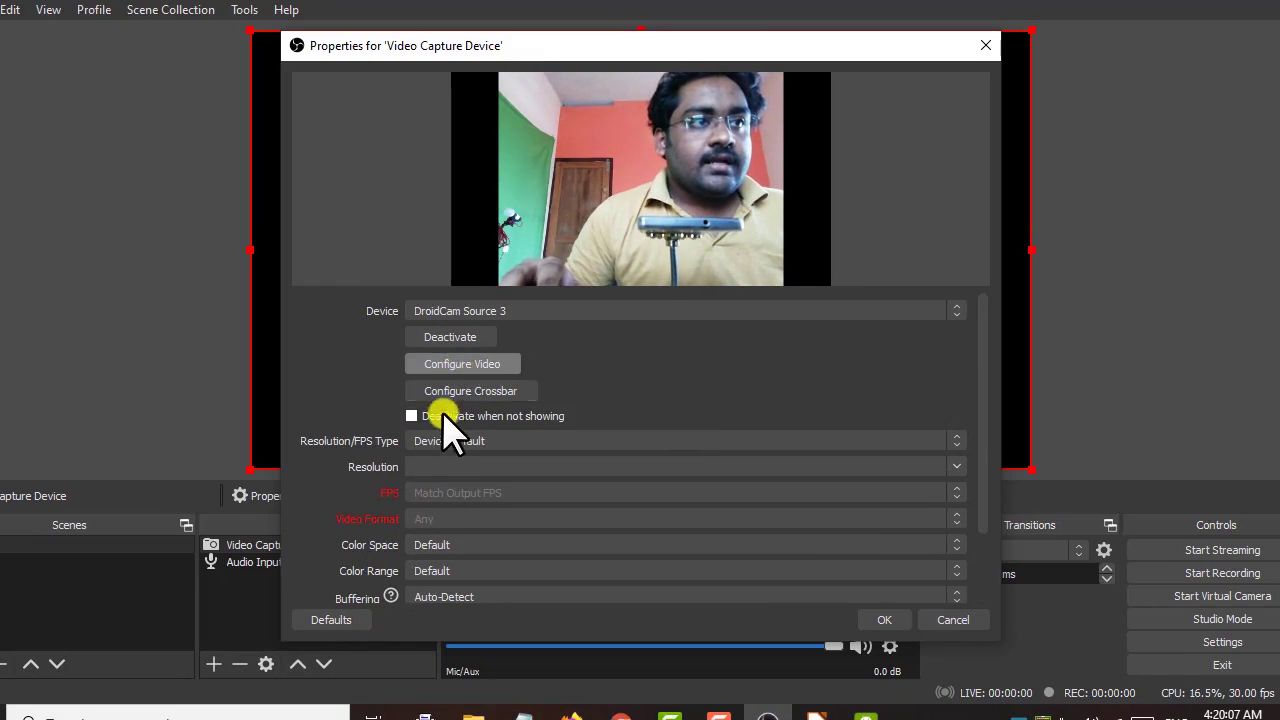
pyautogui.scroll(-2, 443, 418)
pyautogui.scroll(2, 448, 395)
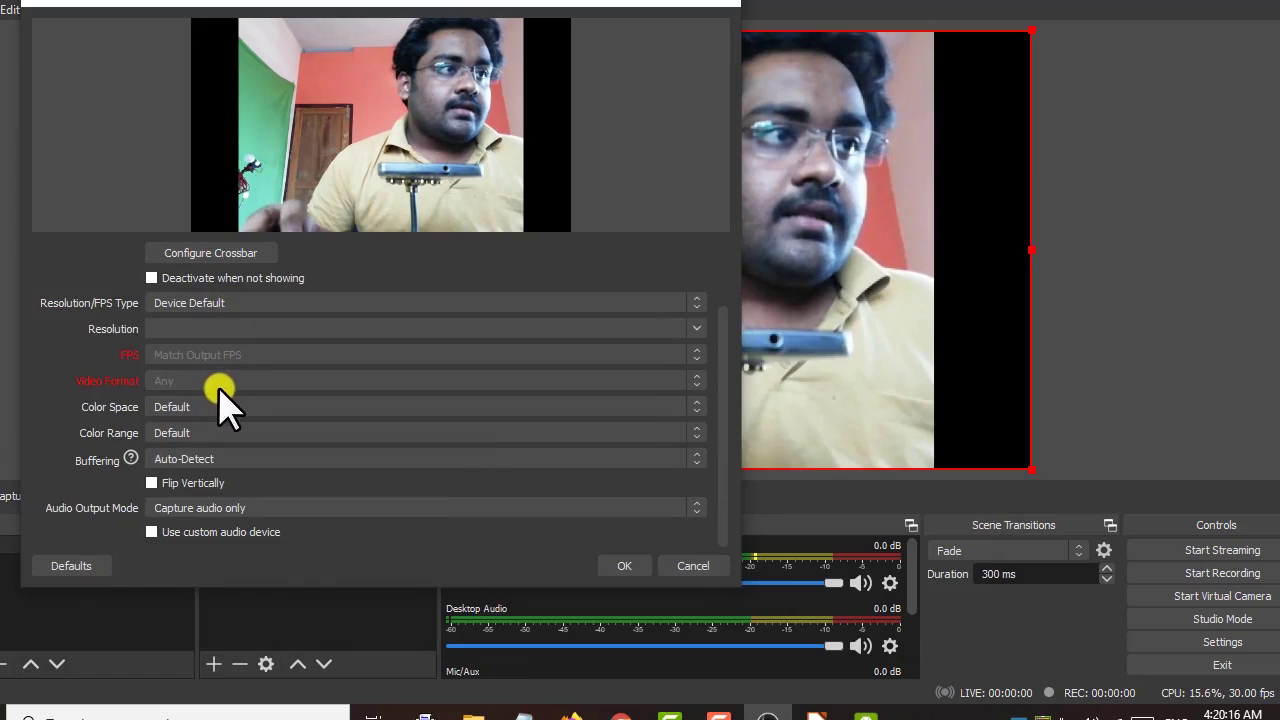
pyautogui.scroll(2, 137, 535)
pyautogui.scroll(-2, 140, 552)
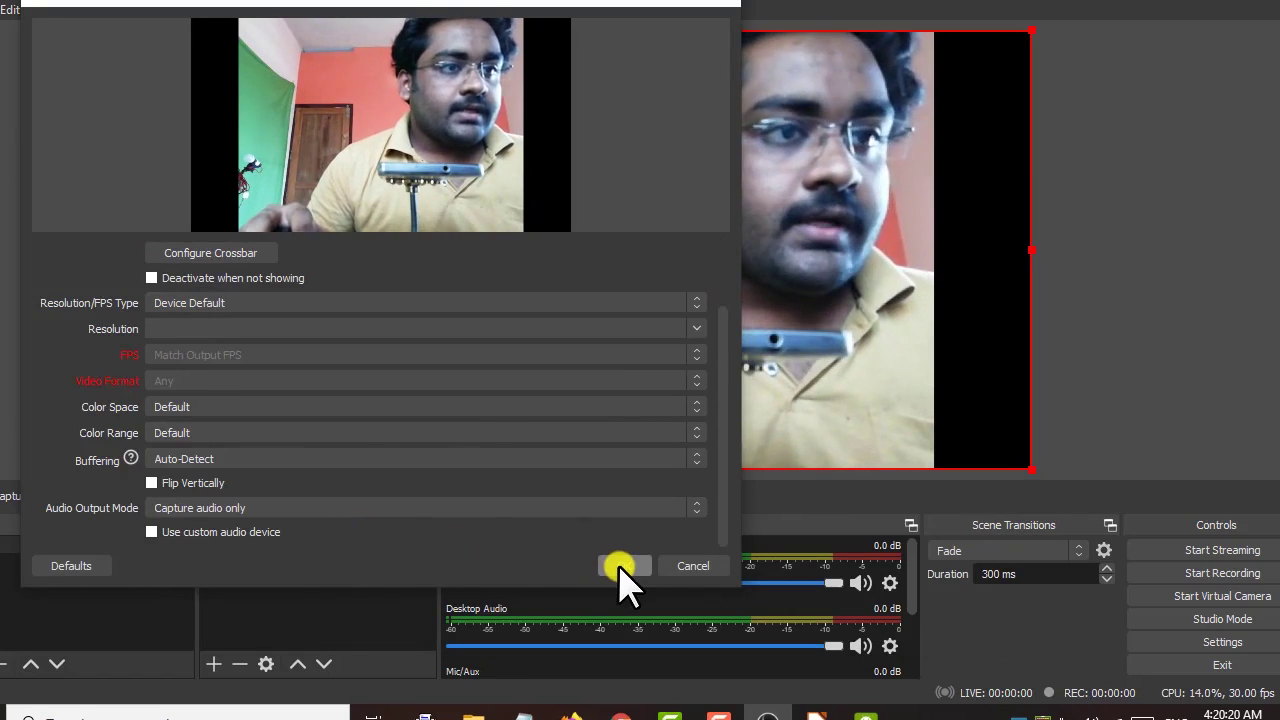
pyautogui.moveTo(314, 5); pyautogui.dragTo(370, 35)
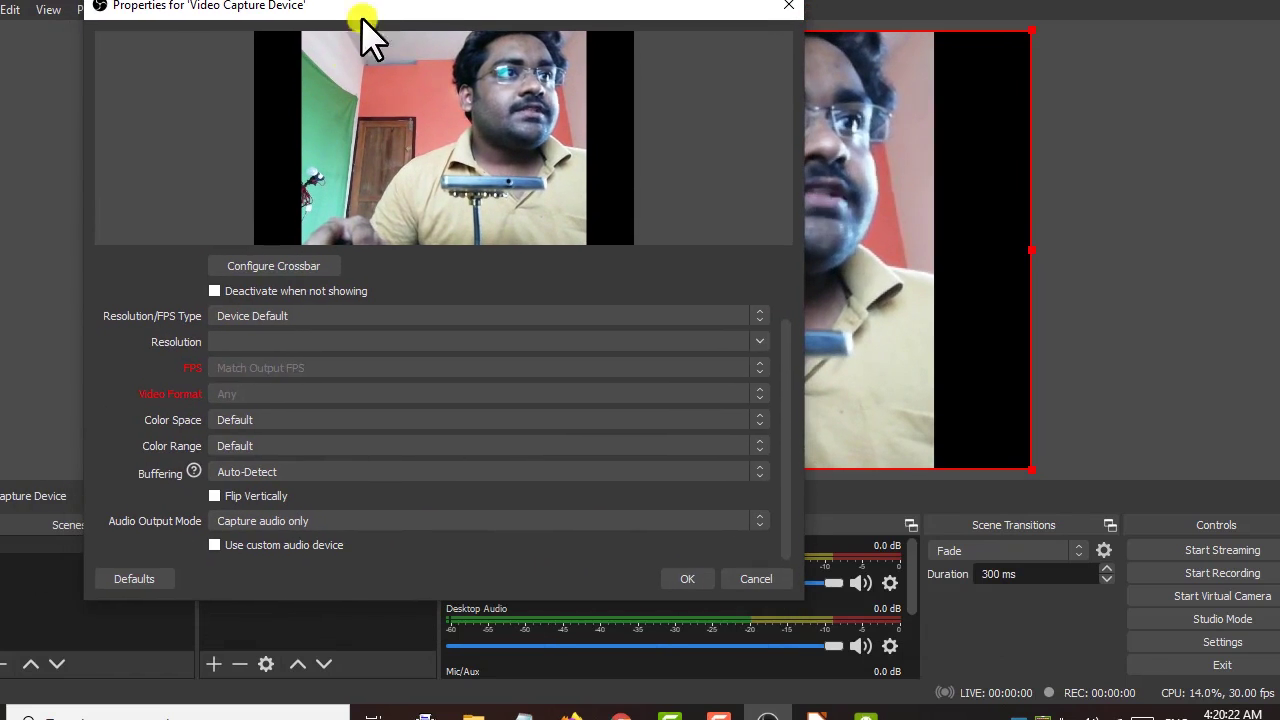
pyautogui.scroll(2, 307, 400)
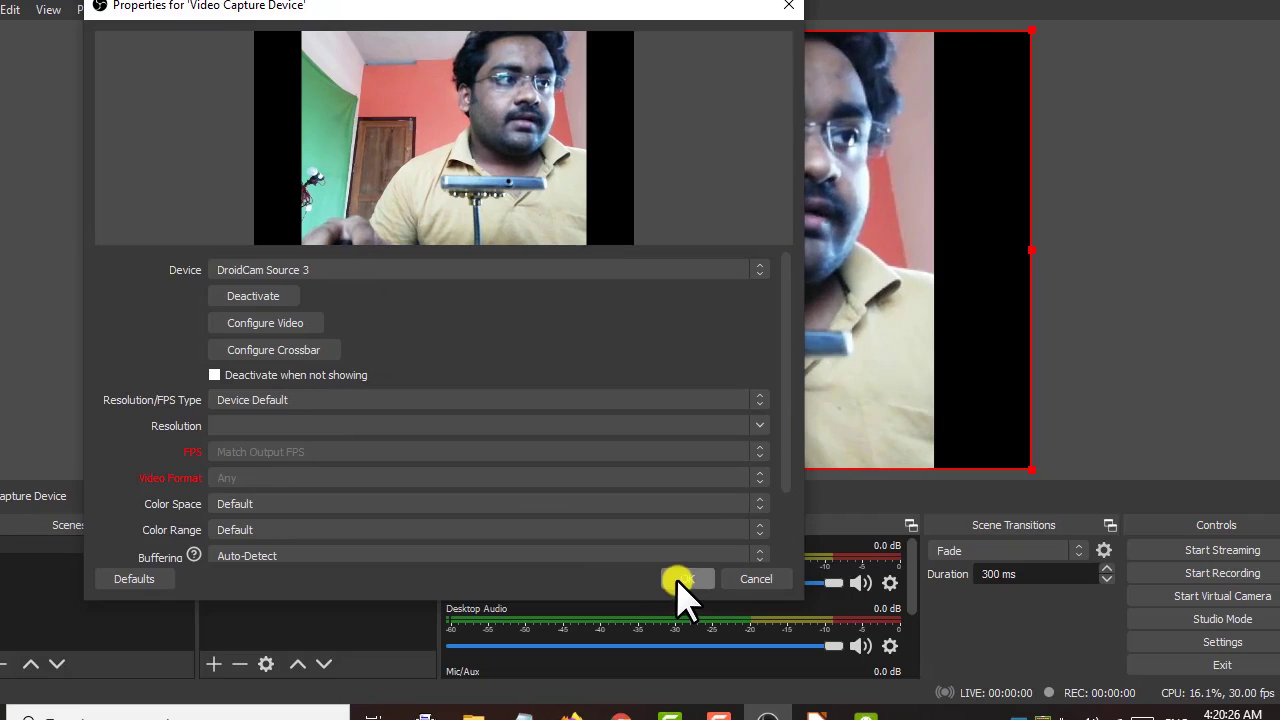
# Try the Custom Resolution/FPS Type with the 1280x720 resolution for the camera and accept the Video Capture Device properties
pyautogui.click(210, 400)
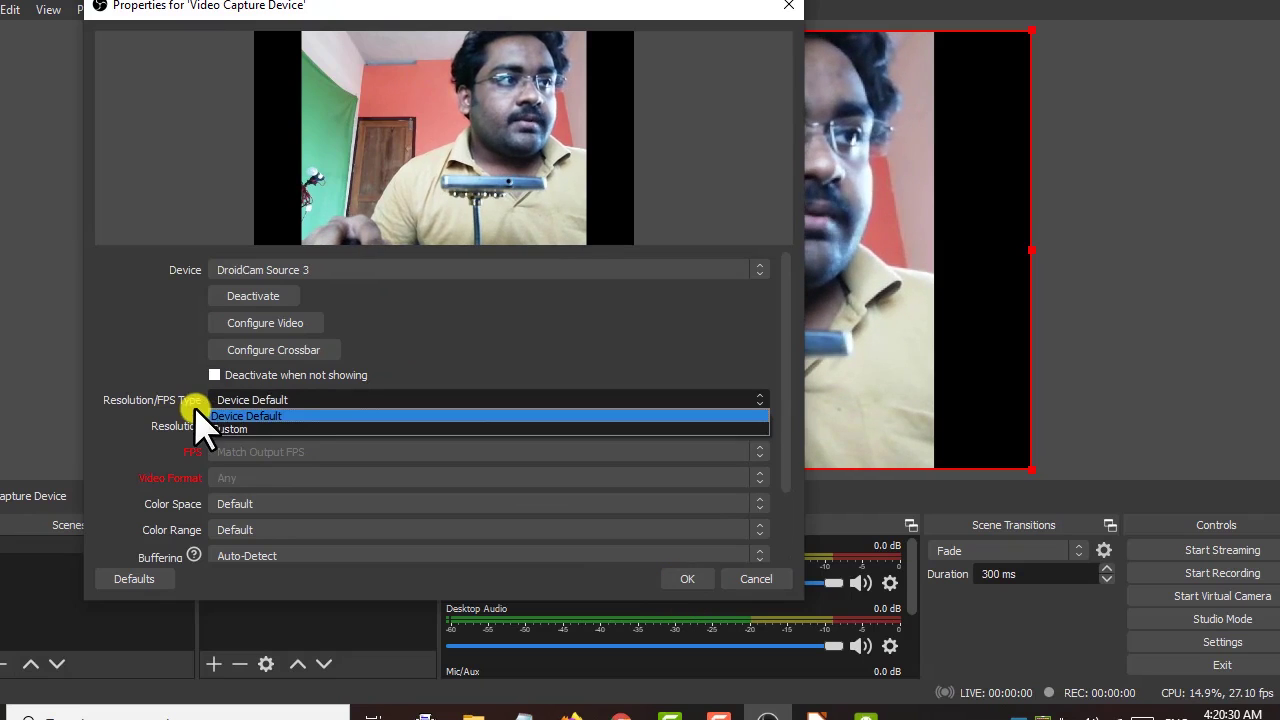
pyautogui.click(250, 428)
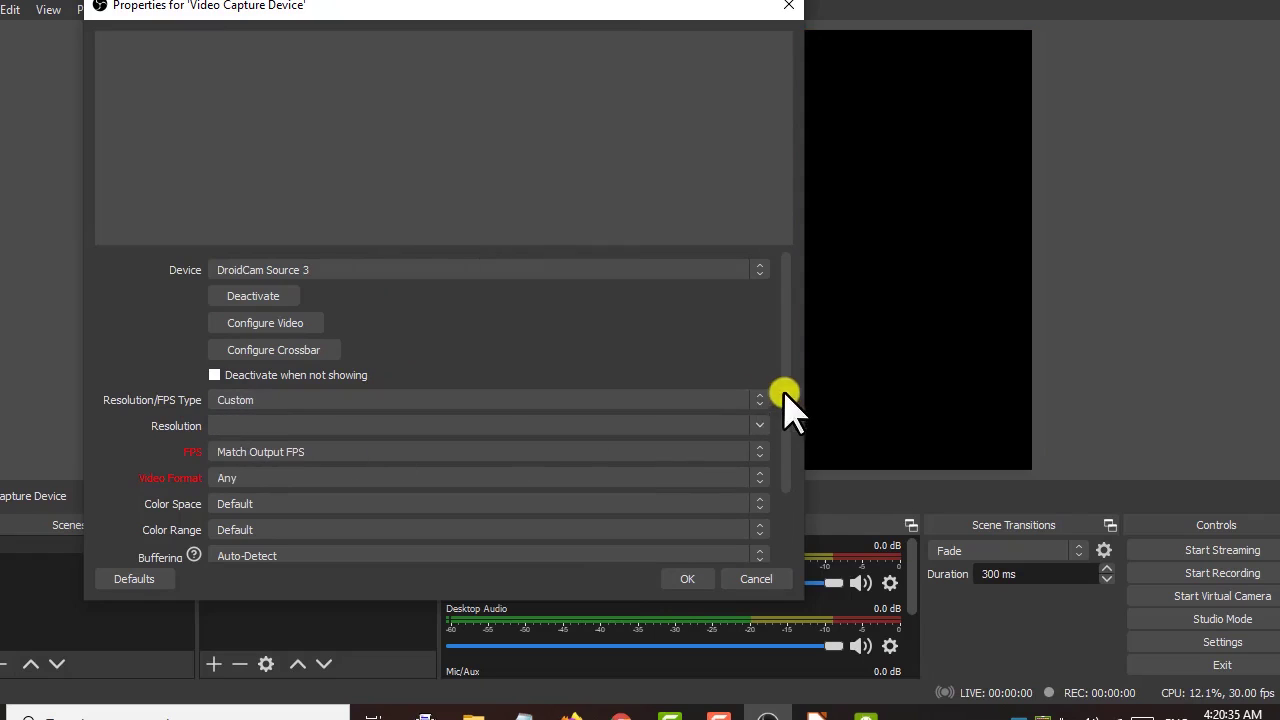
pyautogui.click(758, 425)
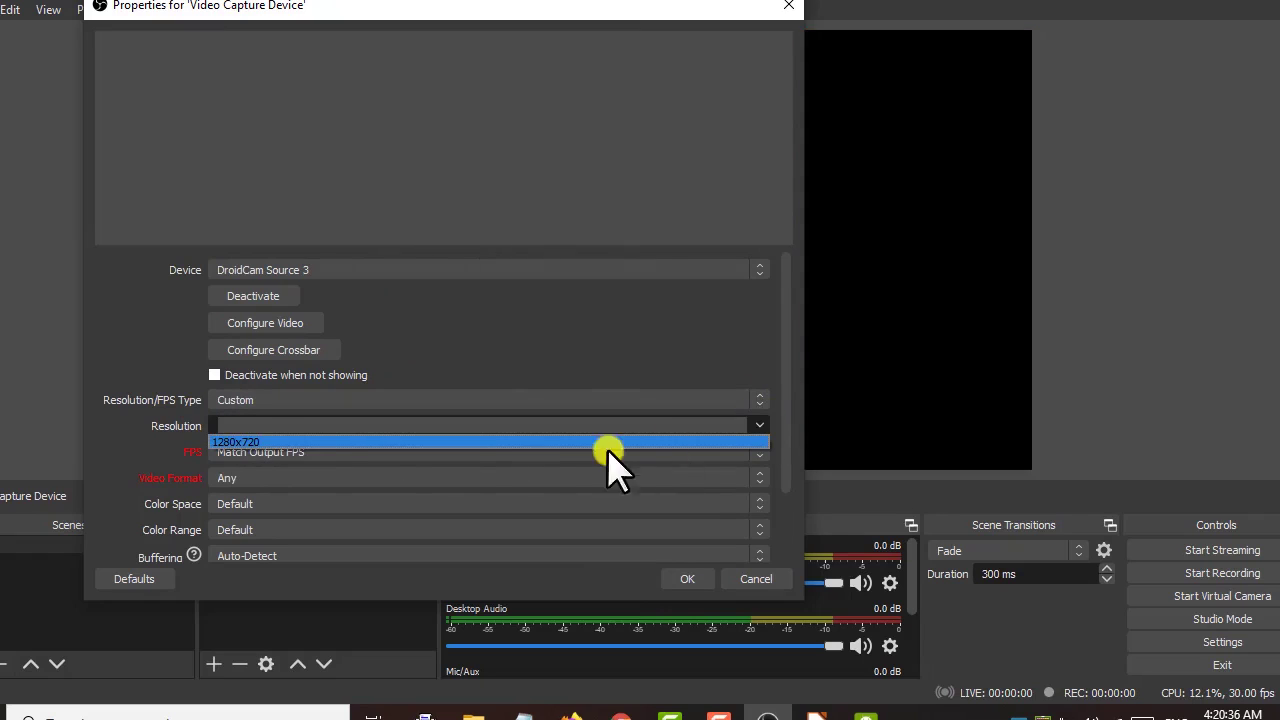
pyautogui.click(228, 441)
pyautogui.click(237, 418)
pyautogui.click(243, 437)
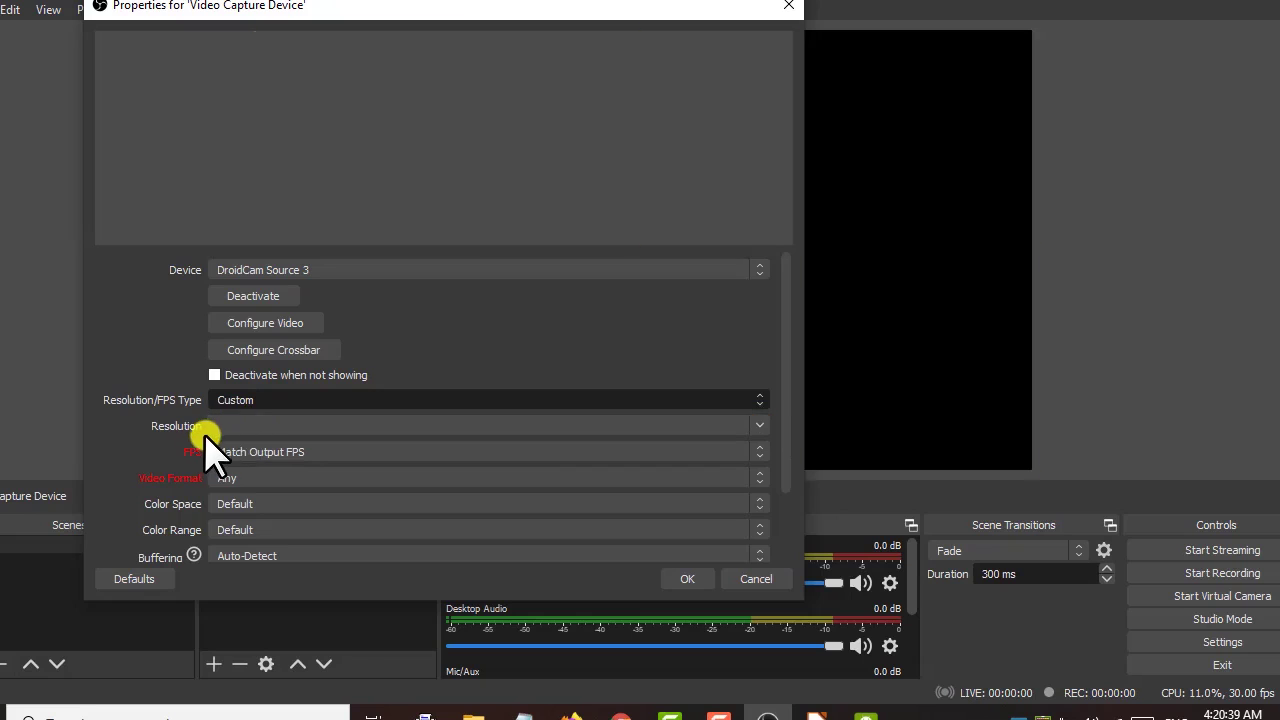
pyautogui.click(680, 582)
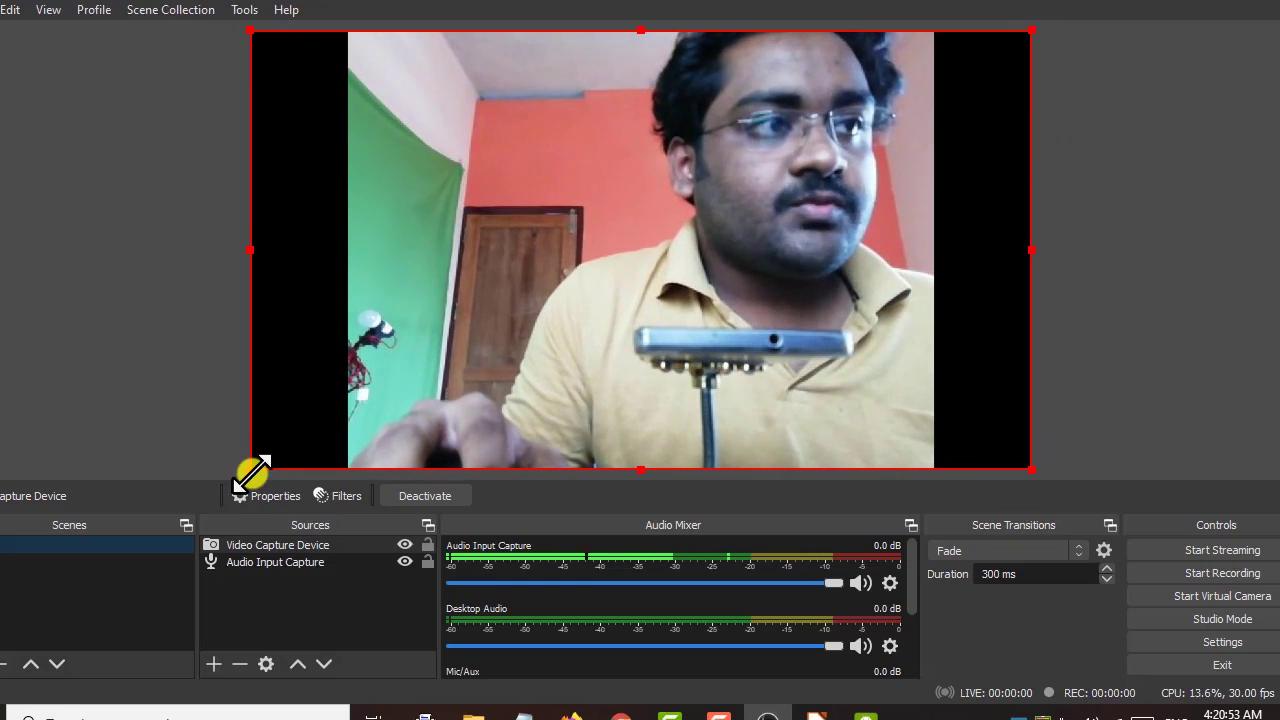
# Shrink the webcam image to about a quarter of the canvas width and place it in the canvas's top-right corner, its black side bar beyond the edge
pyautogui.moveTo(252, 470); pyautogui.dragTo(935, 243)
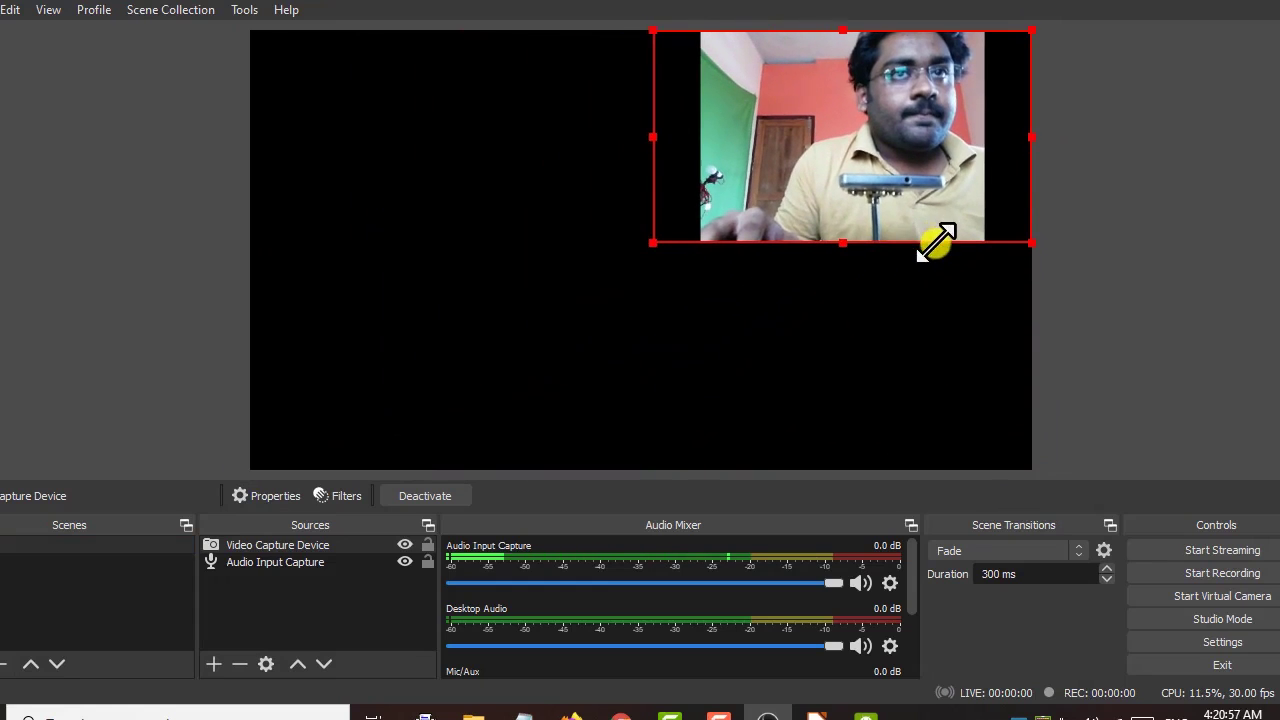
pyautogui.moveTo(845, 190); pyautogui.dragTo(890, 167)
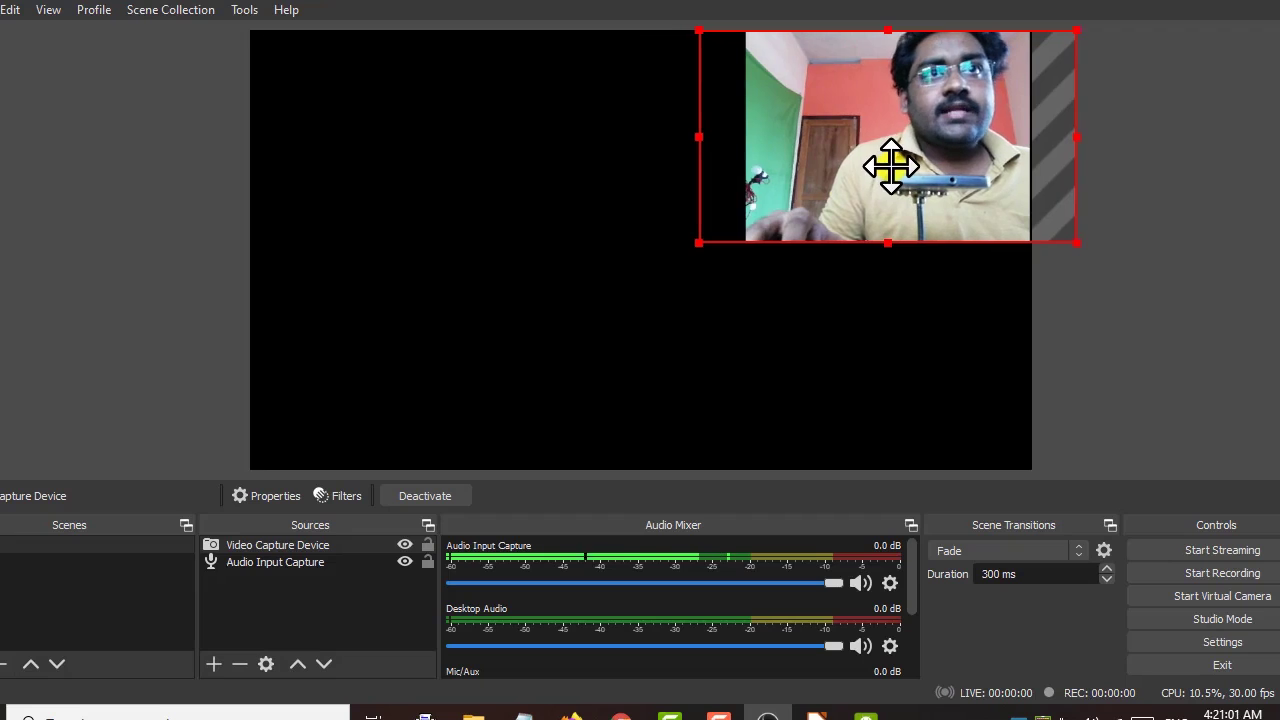
pyautogui.moveTo(698, 248); pyautogui.dragTo(884, 146)
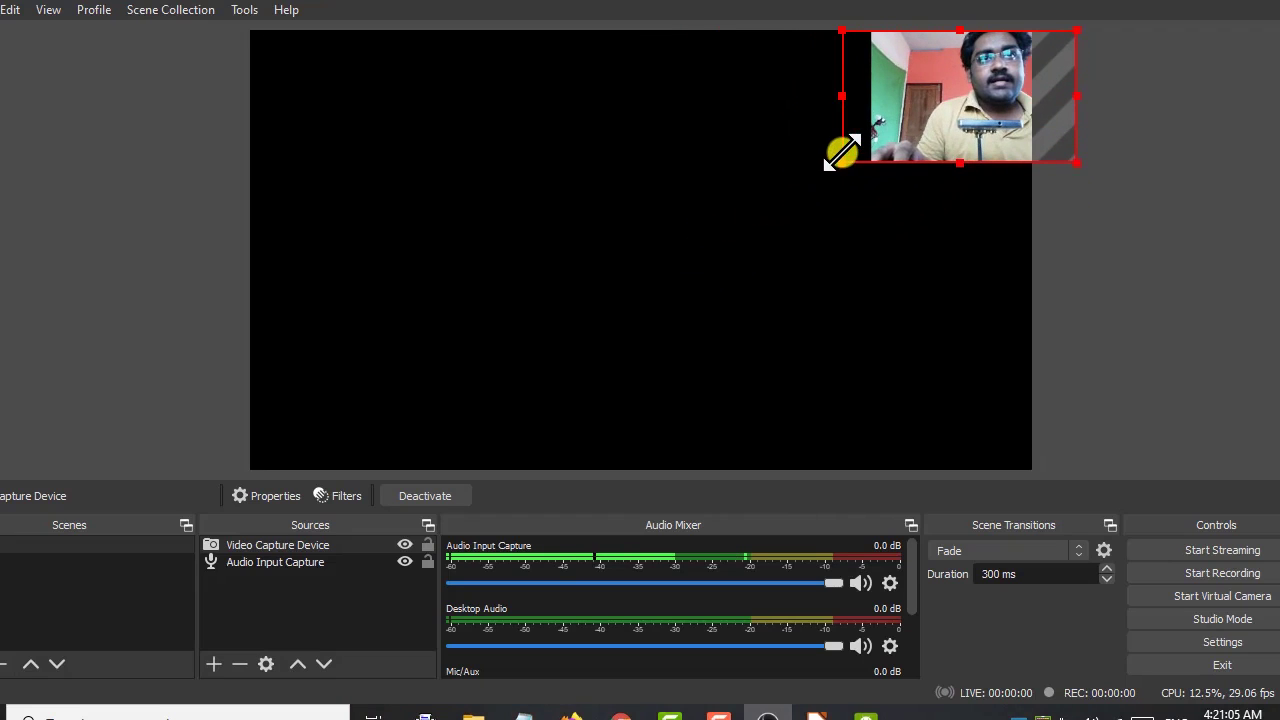
pyautogui.moveTo(962, 108); pyautogui.dragTo(910, 120)
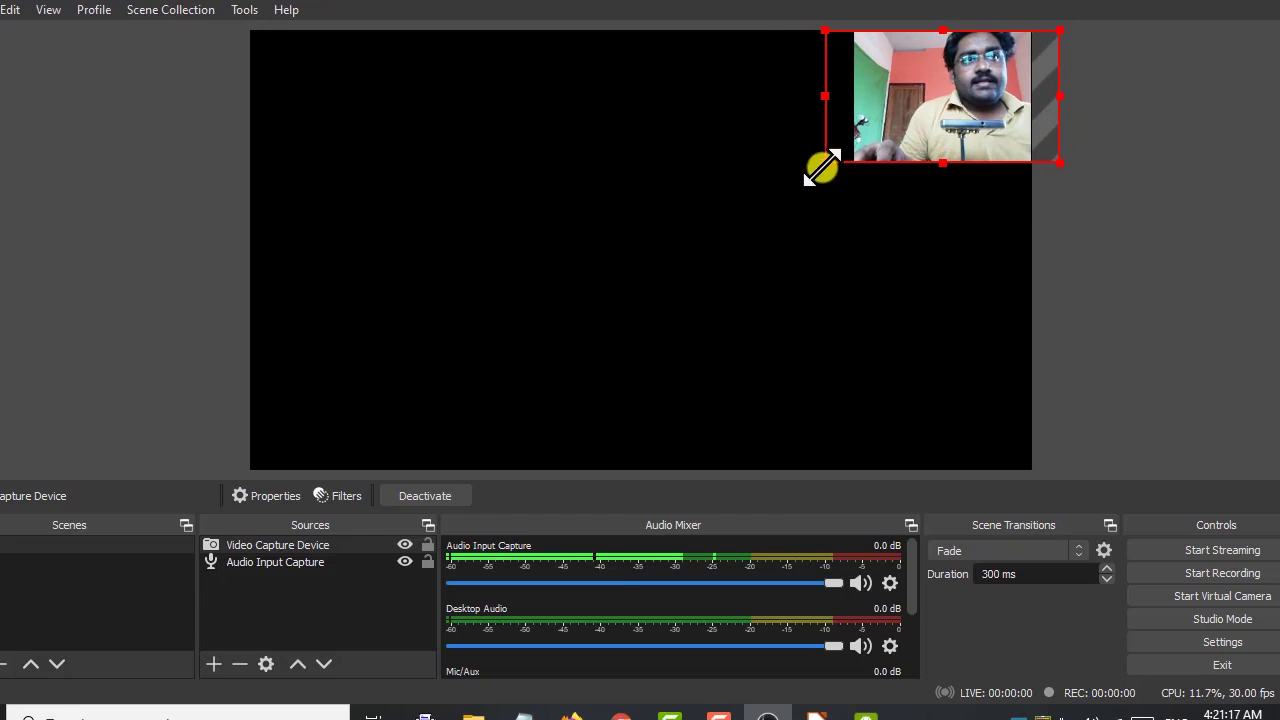
pyautogui.moveTo(822, 168); pyautogui.dragTo(689, 237)
pyautogui.moveTo(688, 134); pyautogui.dragTo(805, 127)
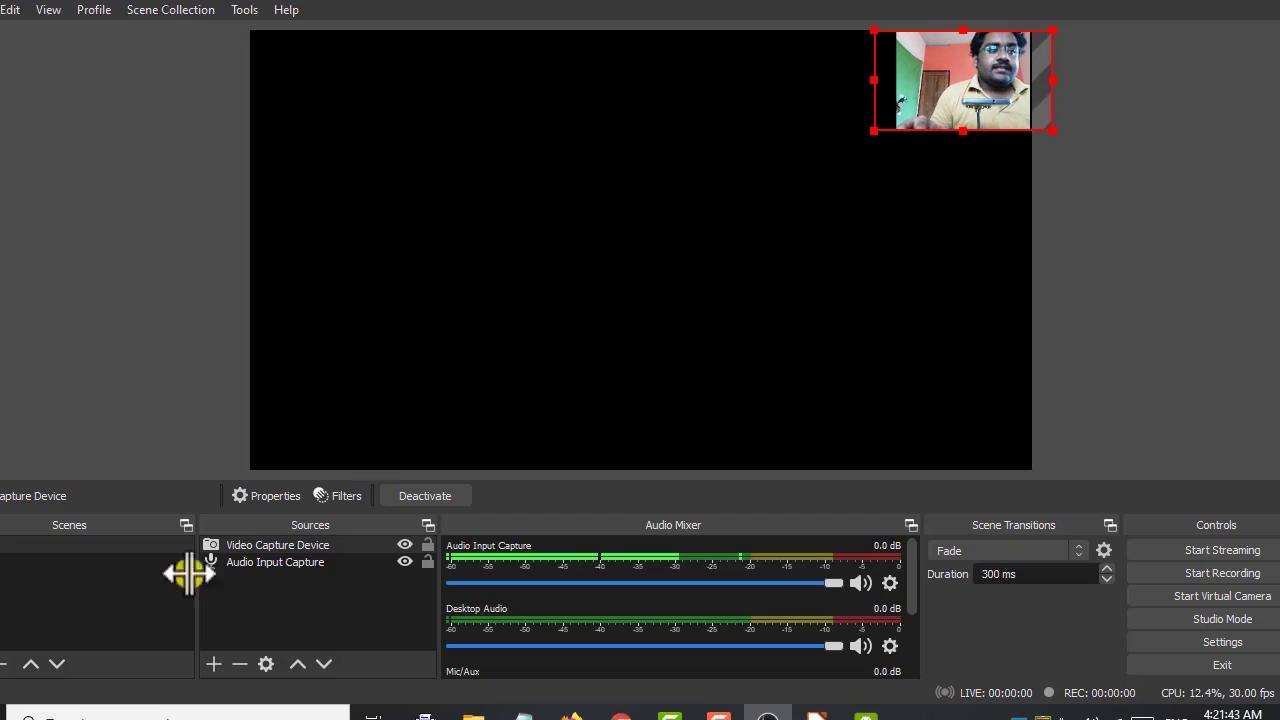
# Add a new Window Capture source to the scene under its default name, with the source visible, and check its Window setting
pyautogui.click(214, 665)
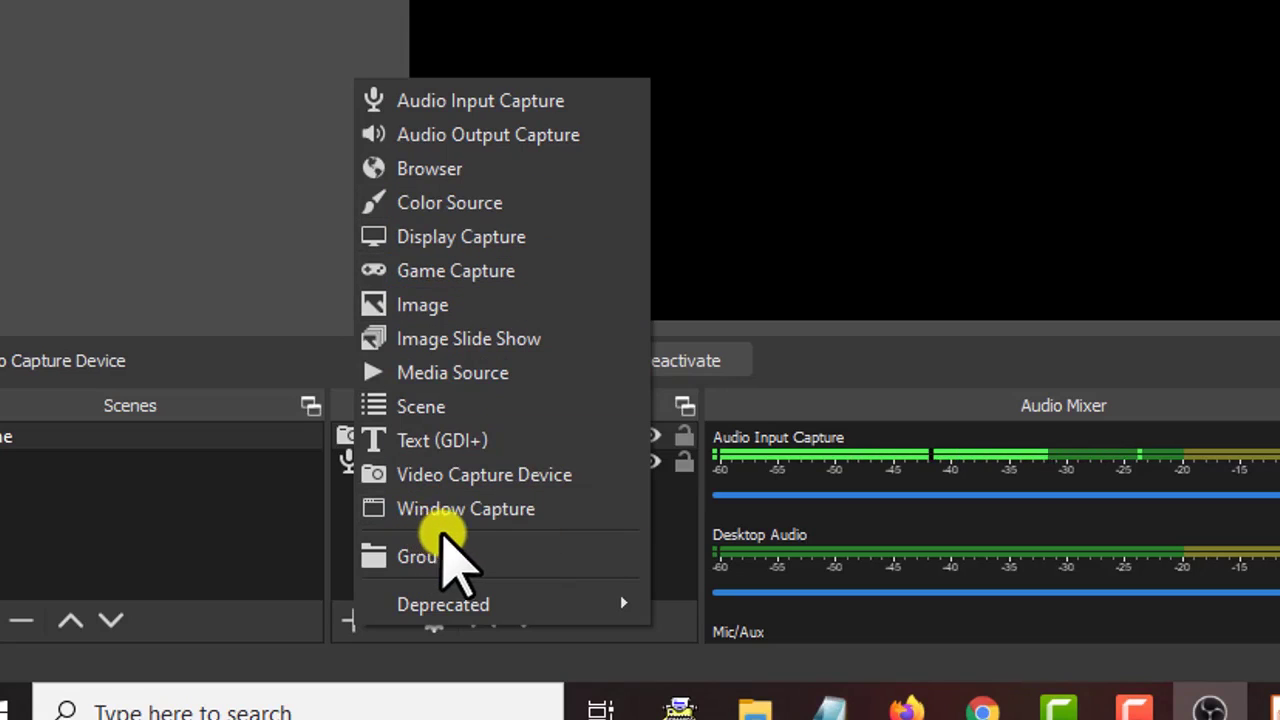
pyautogui.click(385, 512)
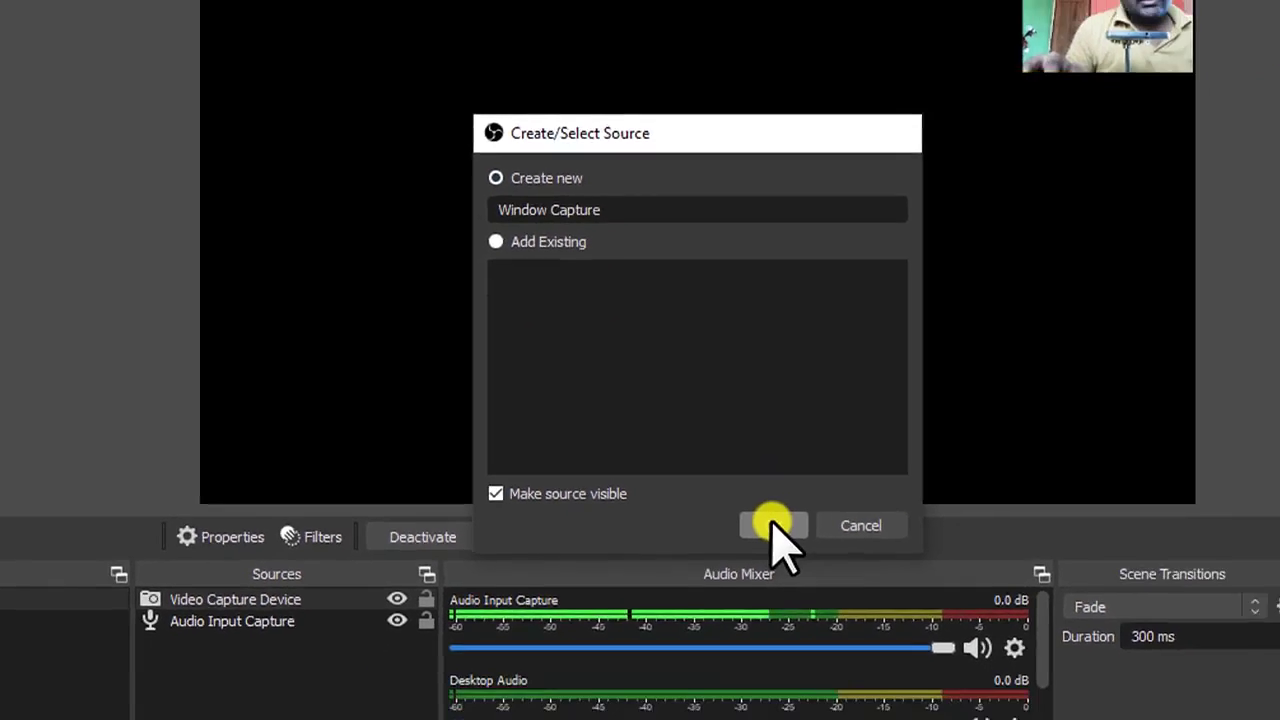
pyautogui.click(893, 525)
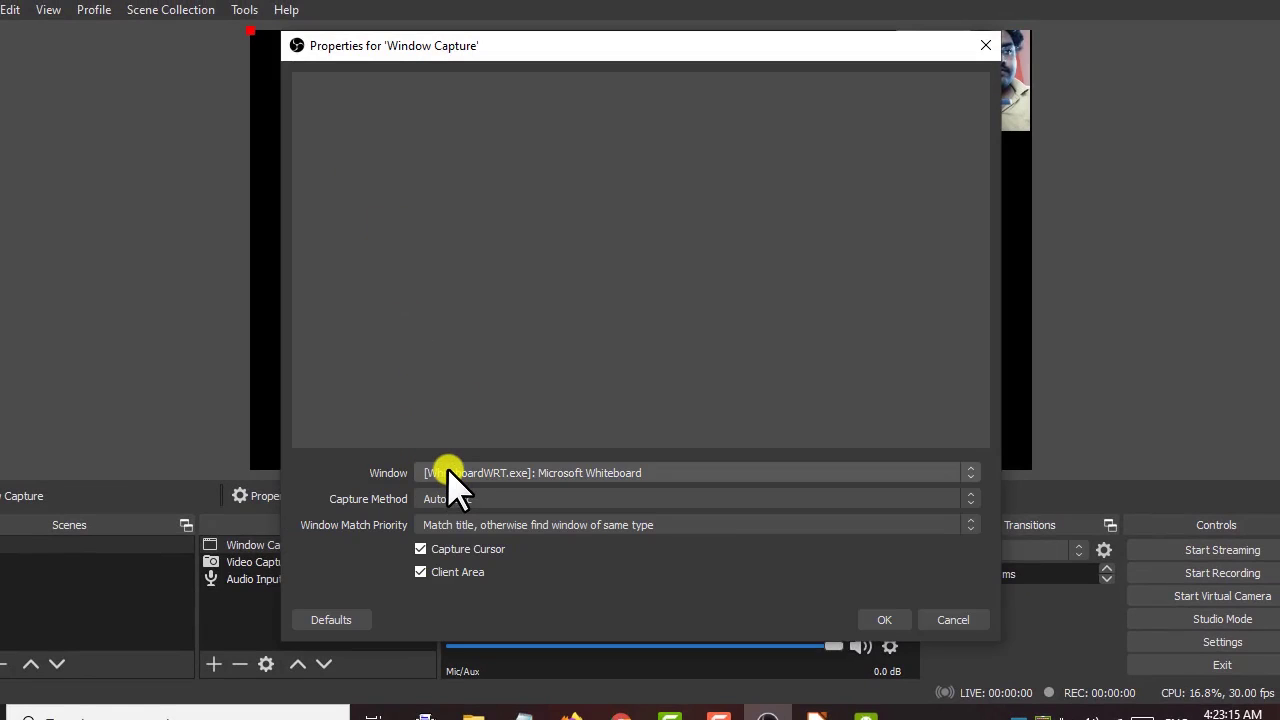
pyautogui.click(420, 465)
pyautogui.click(420, 465)
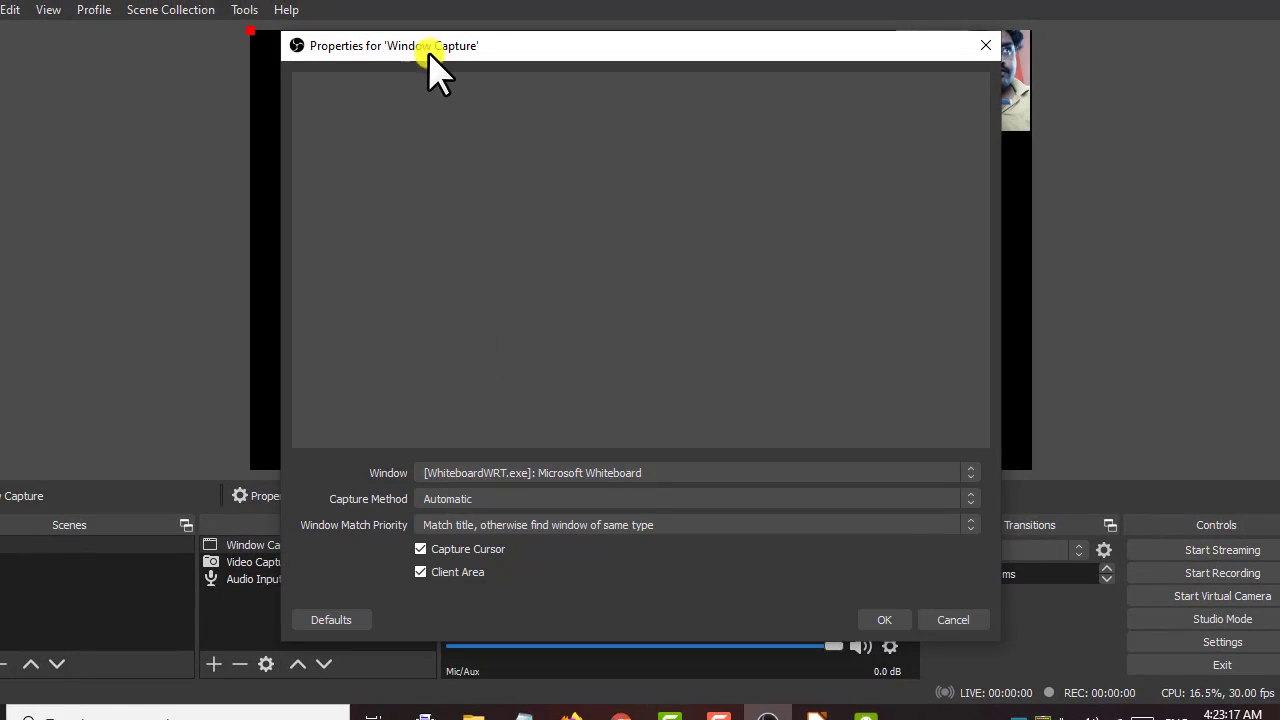
pyautogui.moveTo(430, 45); pyautogui.dragTo(272, 18)
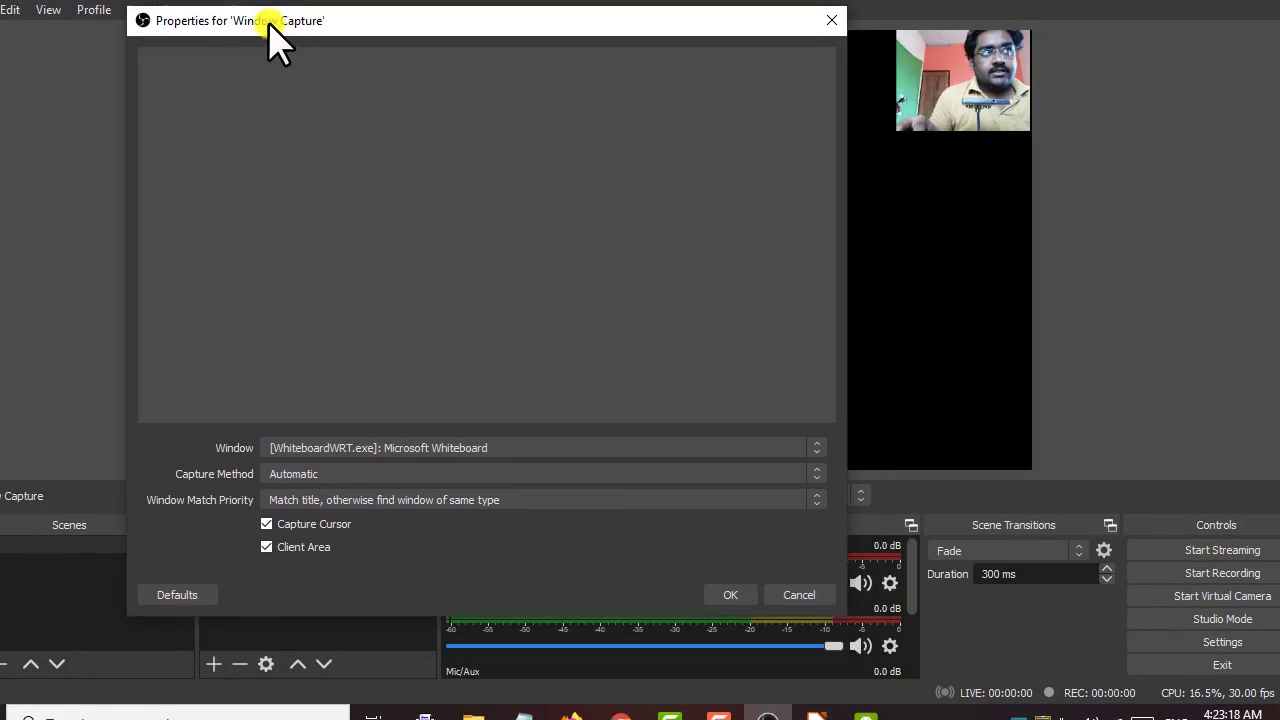
# Minimise the recording program and bring up the LibreOffice Impress presentation with its first slide shown
pyautogui.click(1205, 10)
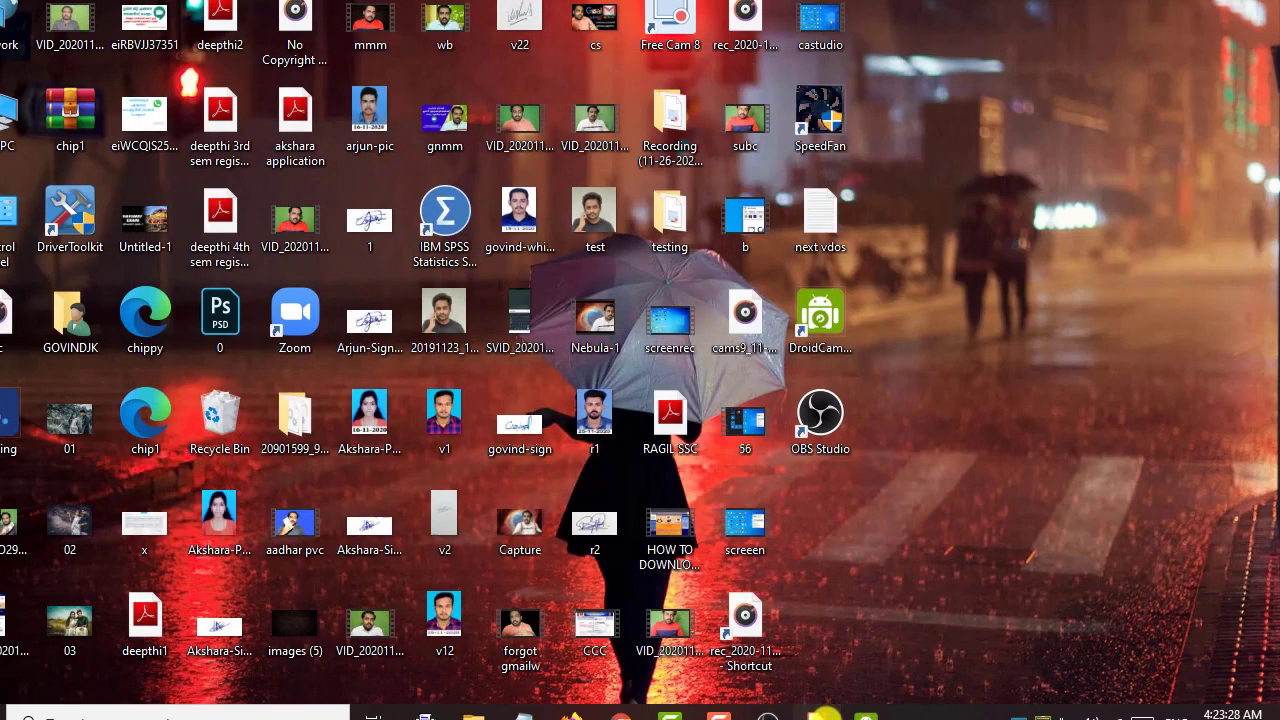
pyautogui.click(823, 716)
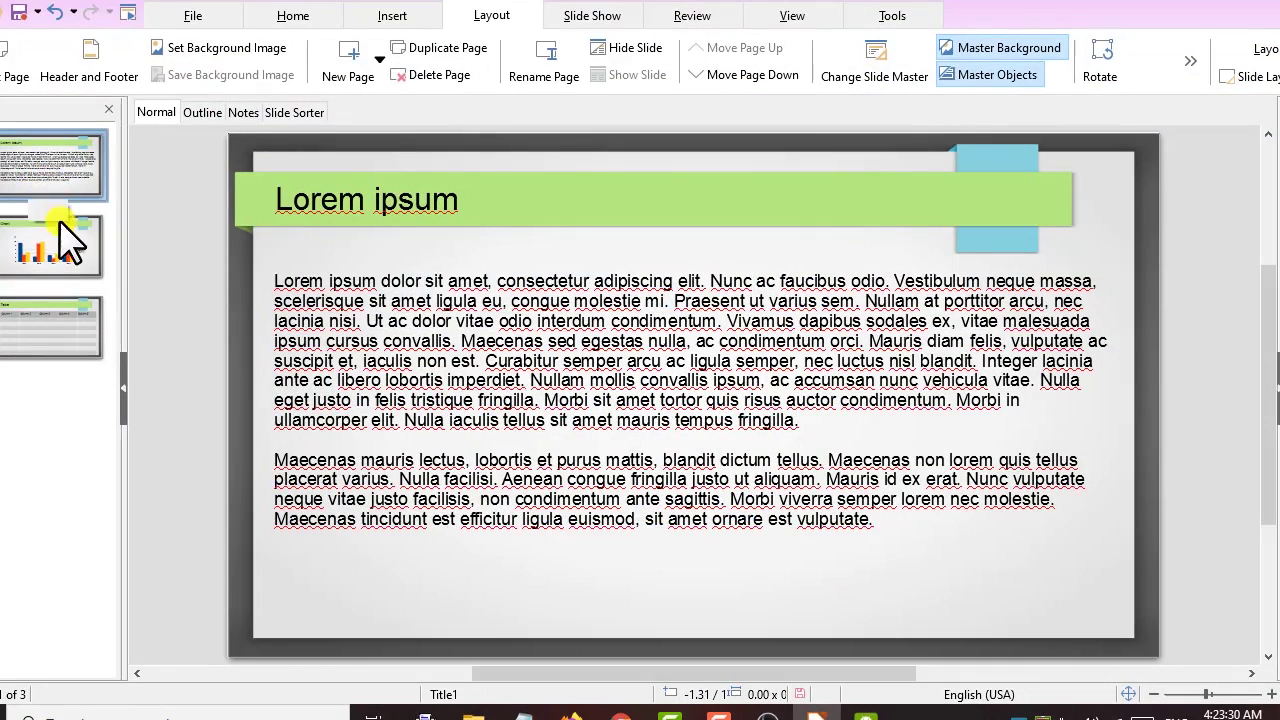
pyautogui.click(174, 18)
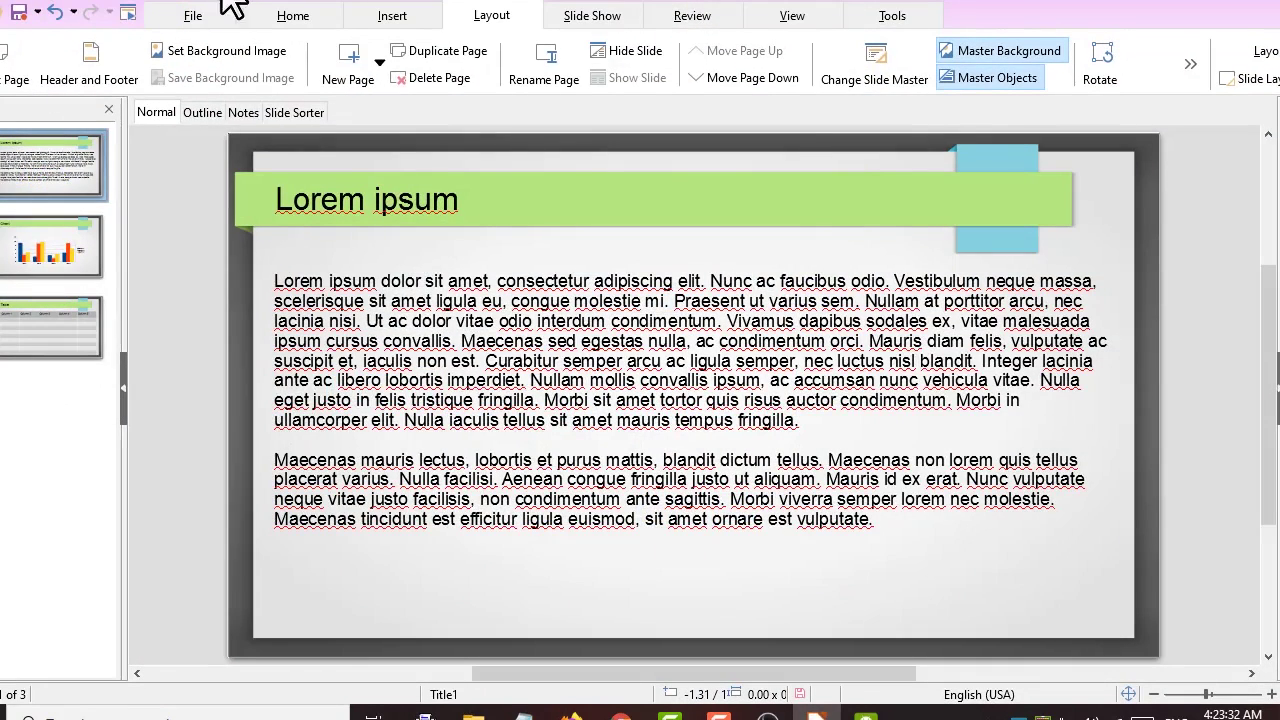
pyautogui.click(40, 262)
pyautogui.click(80, 188)
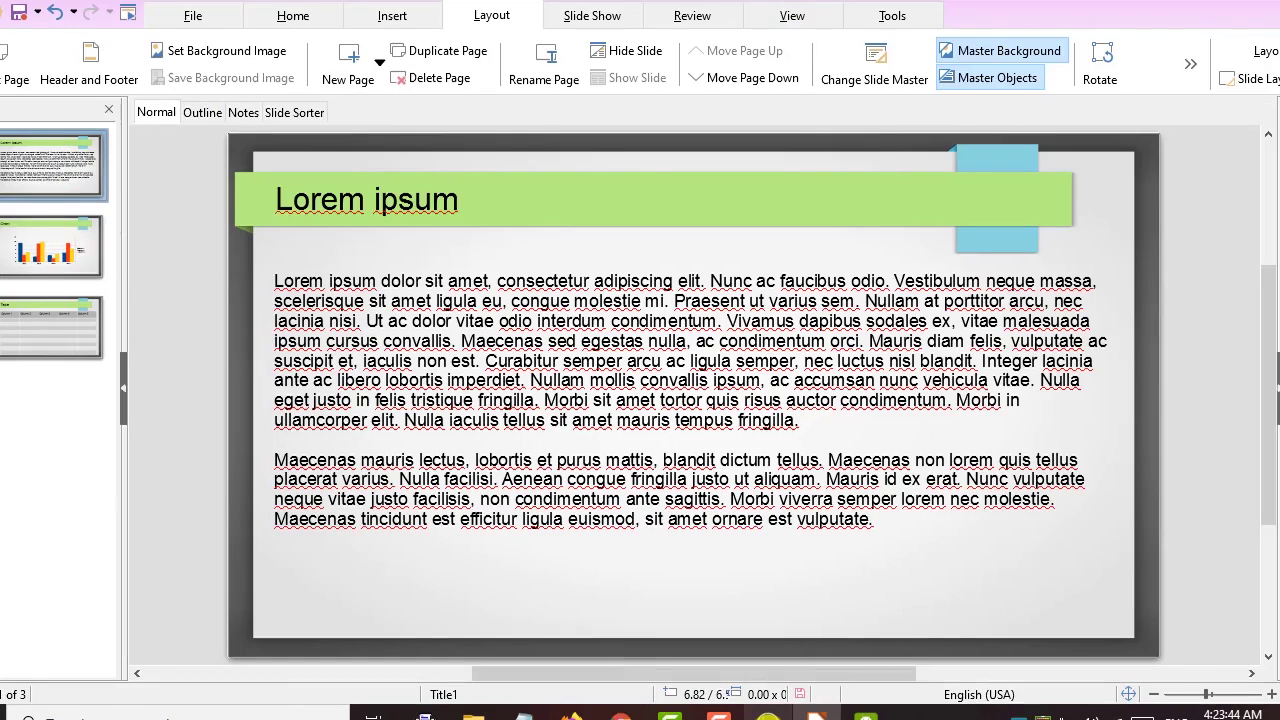
# Switch back to OBS Studio, set the window capture to [soffice.bin]: file_example_PPT_250kB.ppt (read-only) - LibreOffice Impress, and close its properties
pyautogui.click(767, 712)
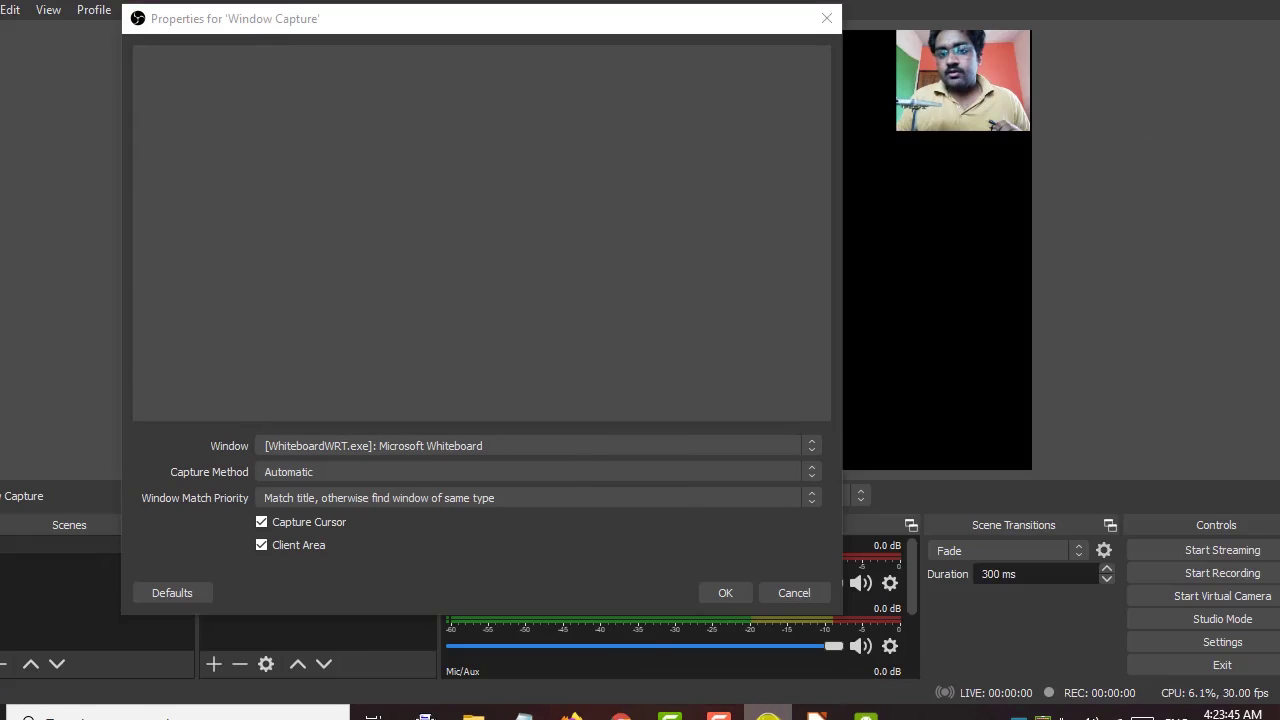
pyautogui.click(443, 446)
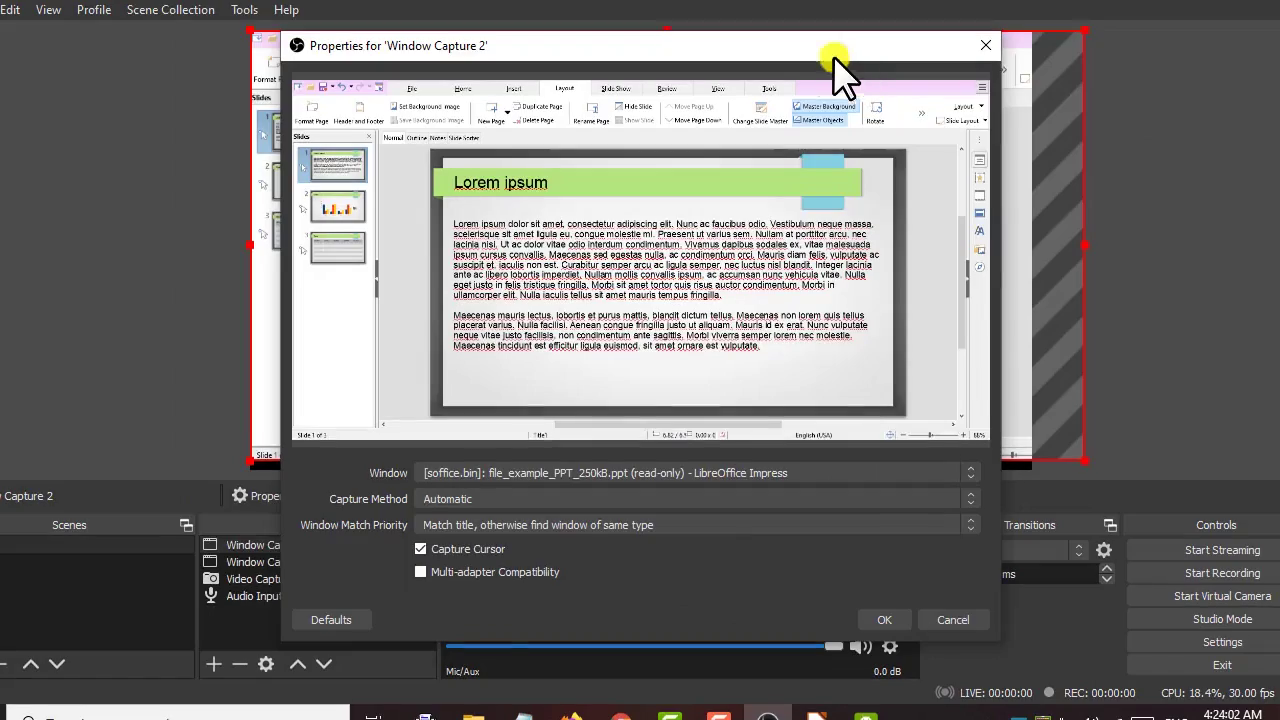
pyautogui.moveTo(833, 57); pyautogui.dragTo(396, 28)
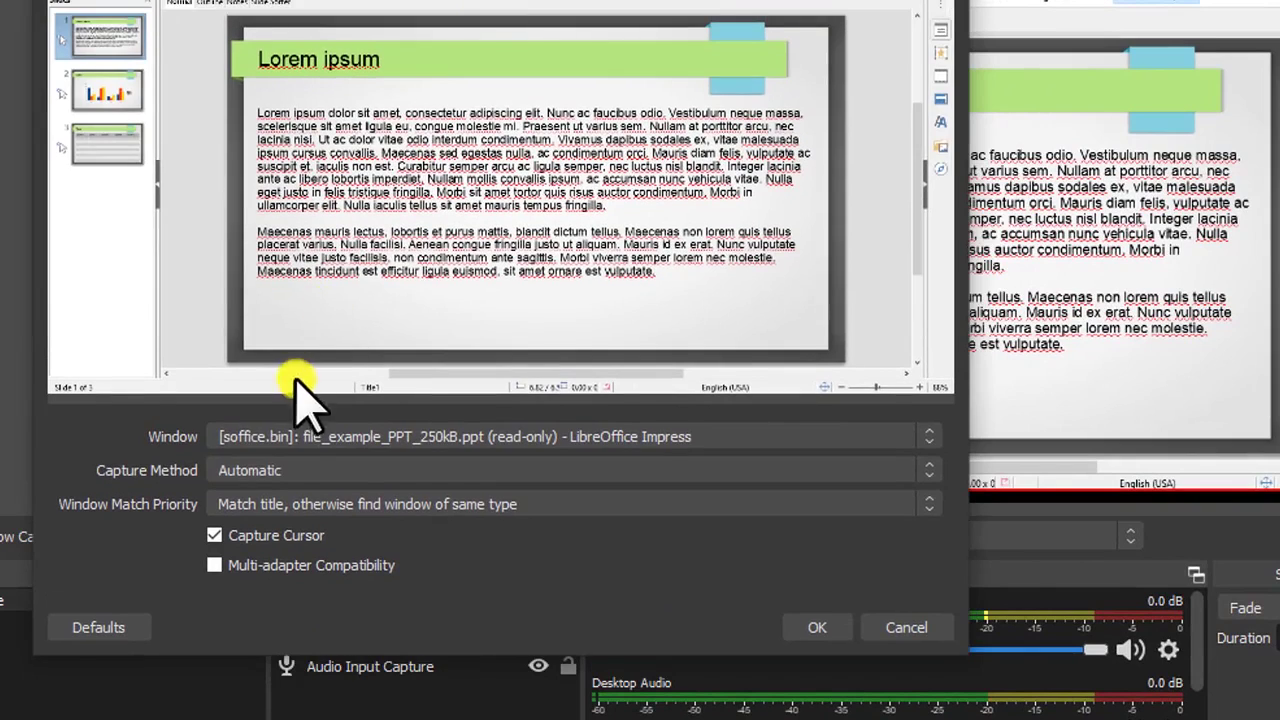
pyautogui.click(240, 437)
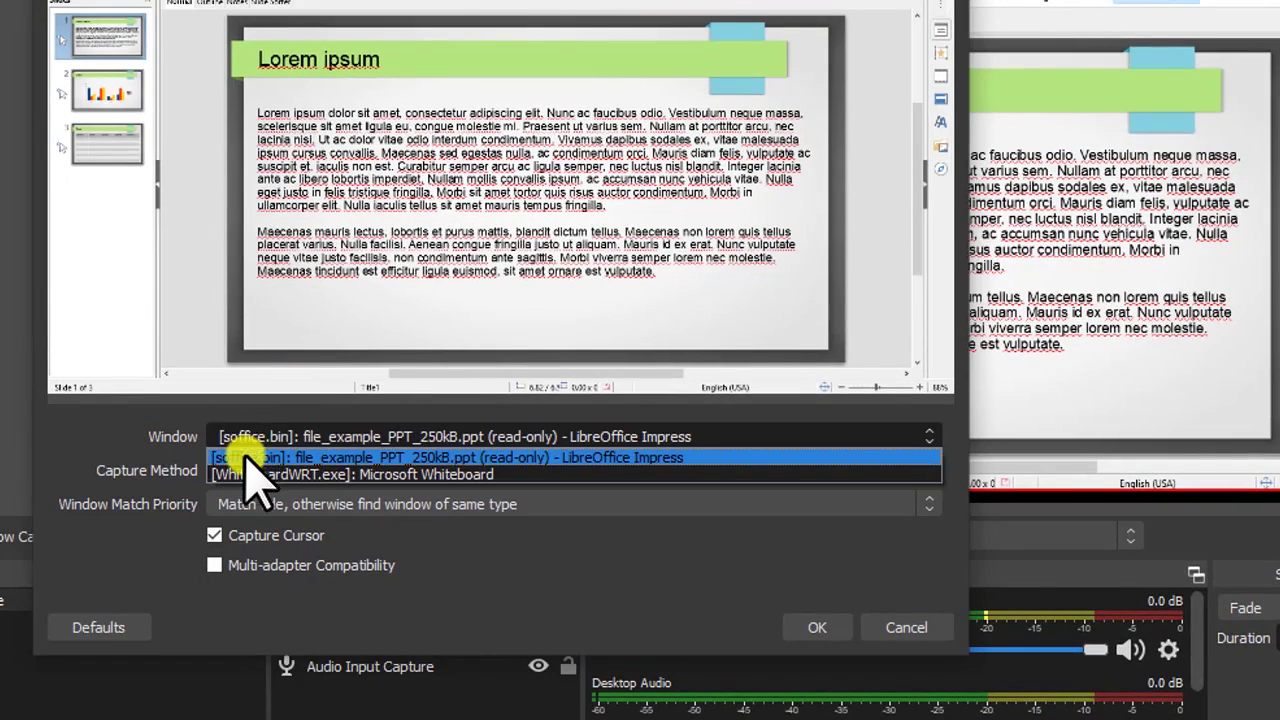
pyautogui.click(617, 459)
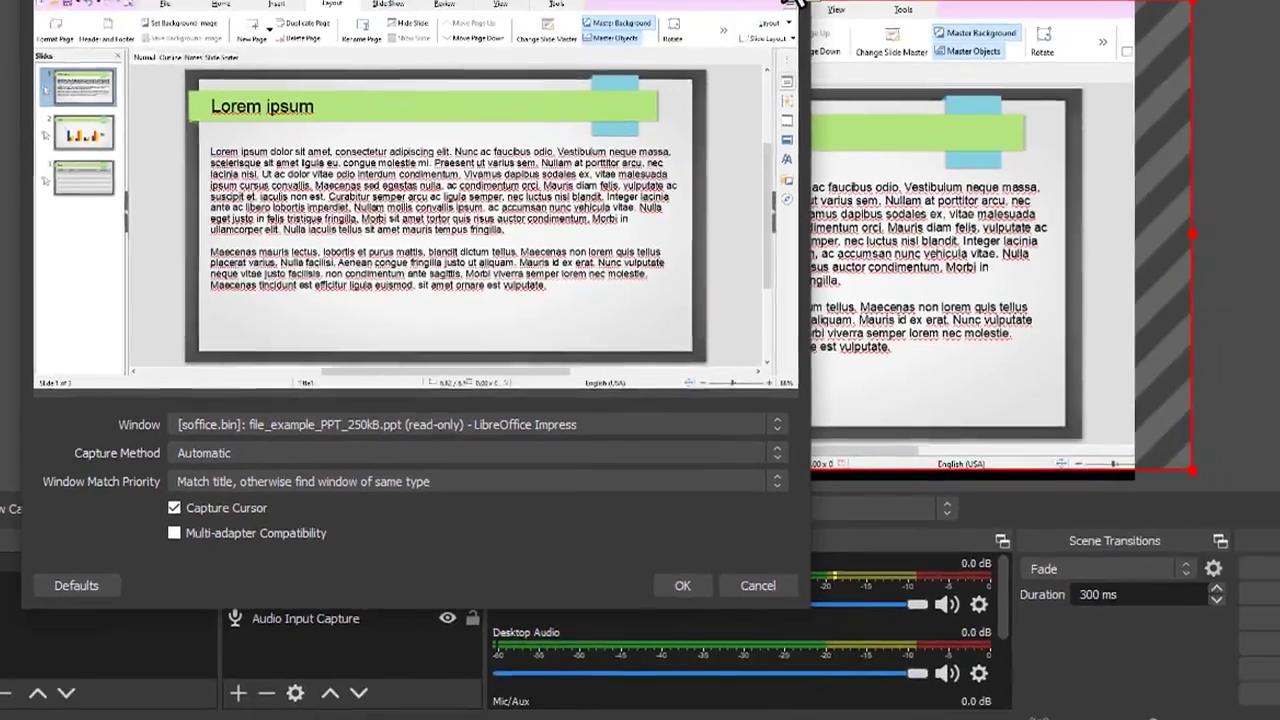
pyautogui.press('Escape')
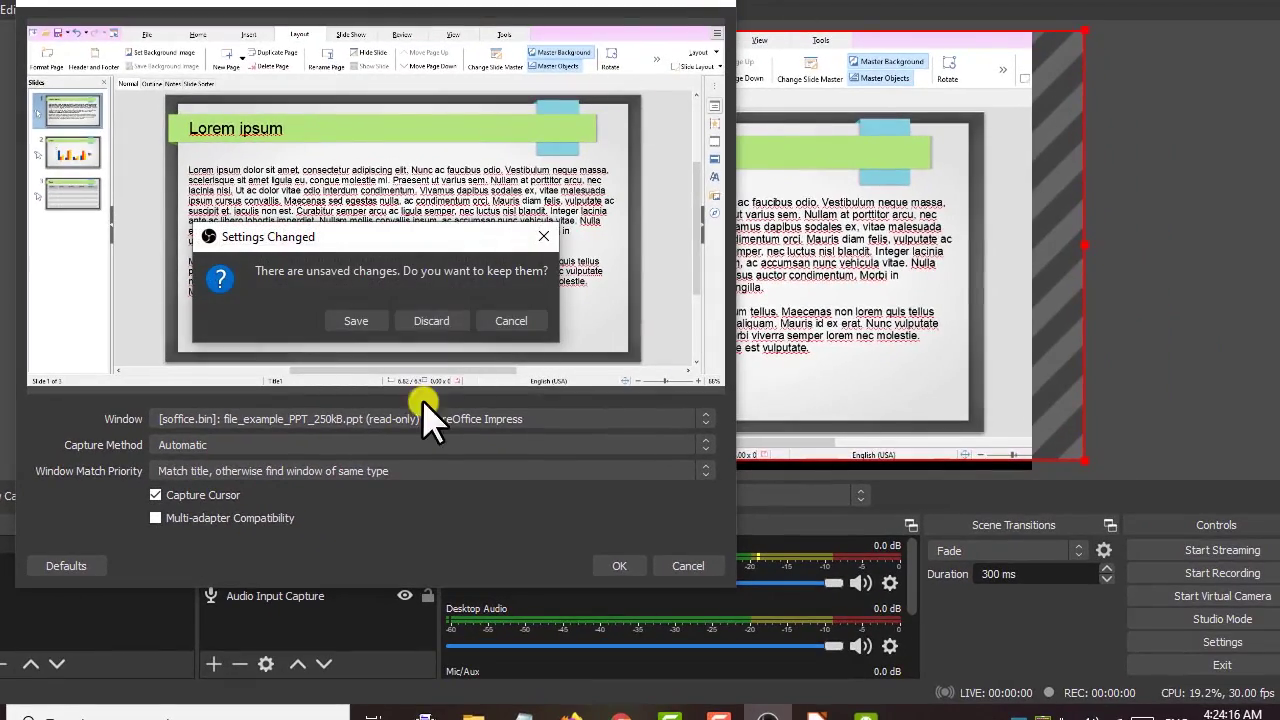
pyautogui.click(425, 322)
pyautogui.click(425, 322)
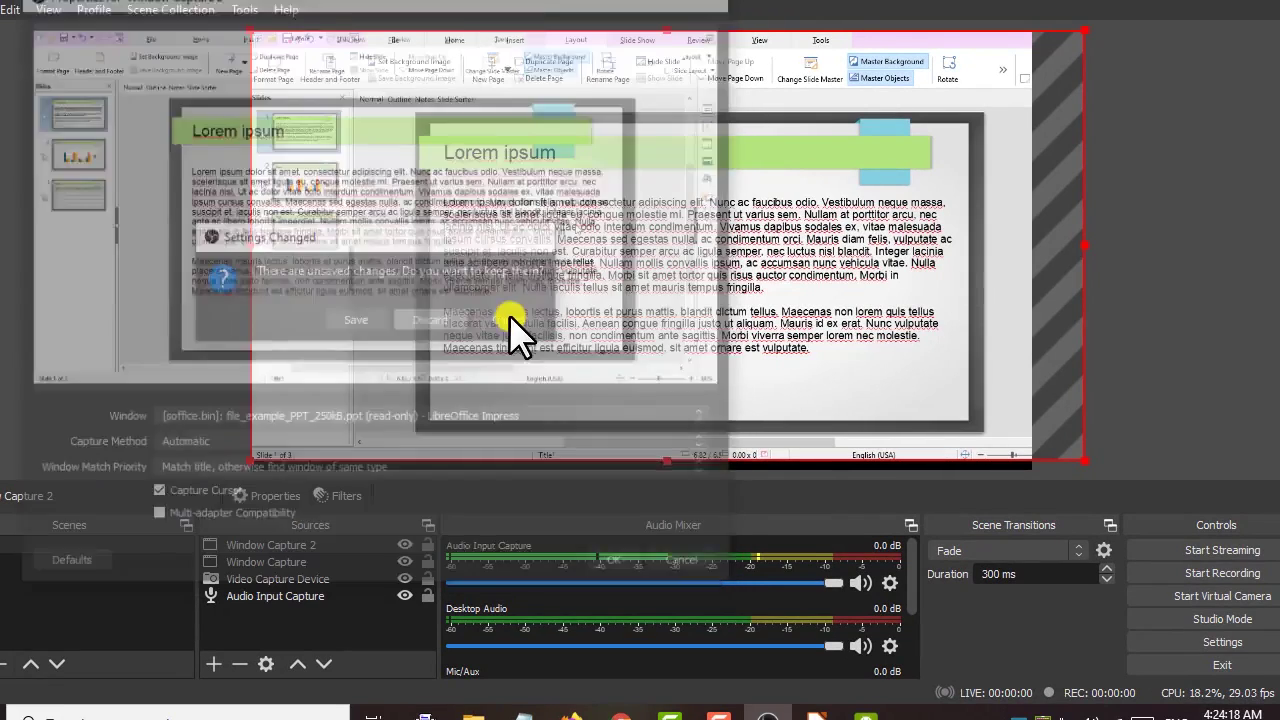
# Delete the first Window Capture source from the scene, keeping Window Capture 2
pyautogui.click(225, 665)
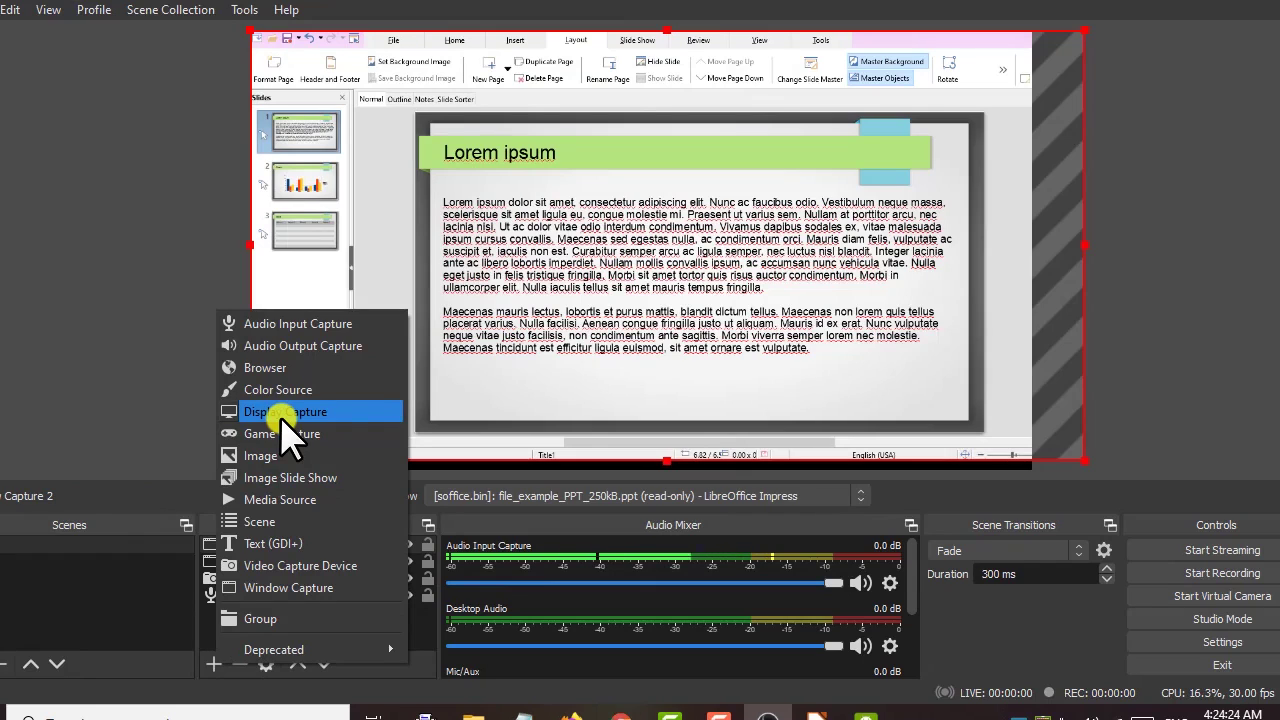
pyautogui.click(115, 362)
pyautogui.click(262, 562)
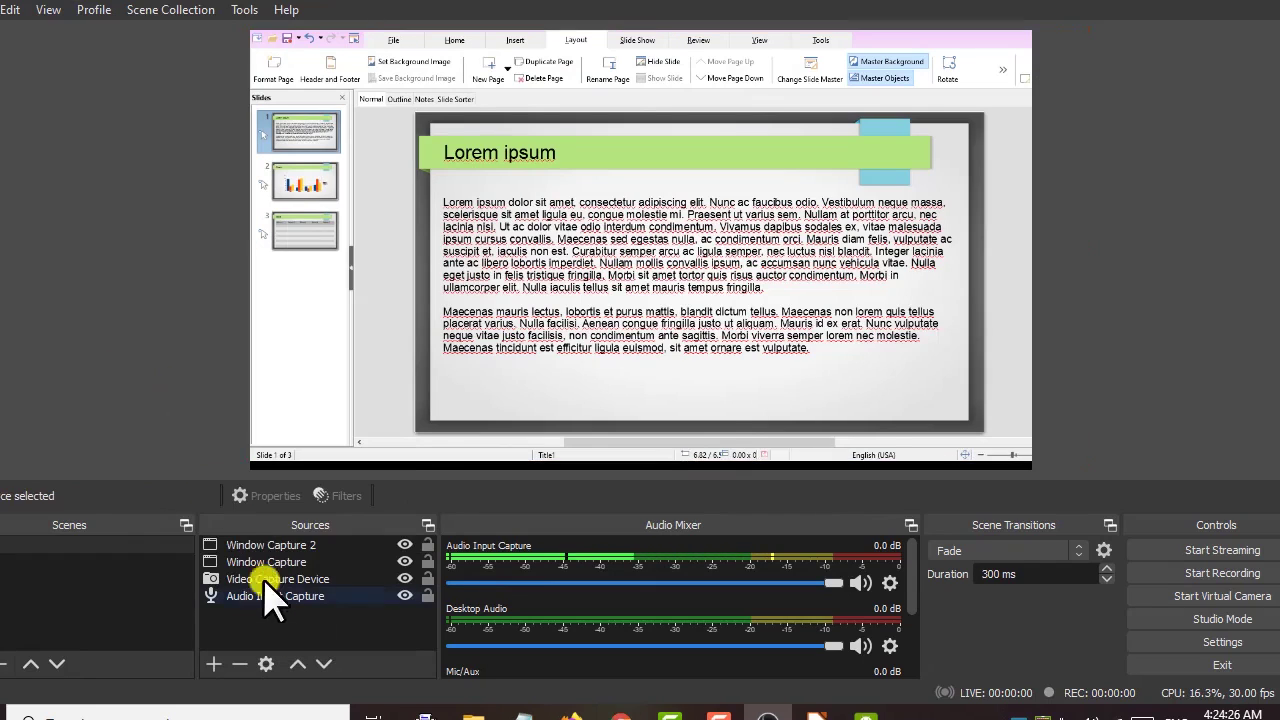
pyautogui.press('Delete')
pyautogui.click(718, 372)
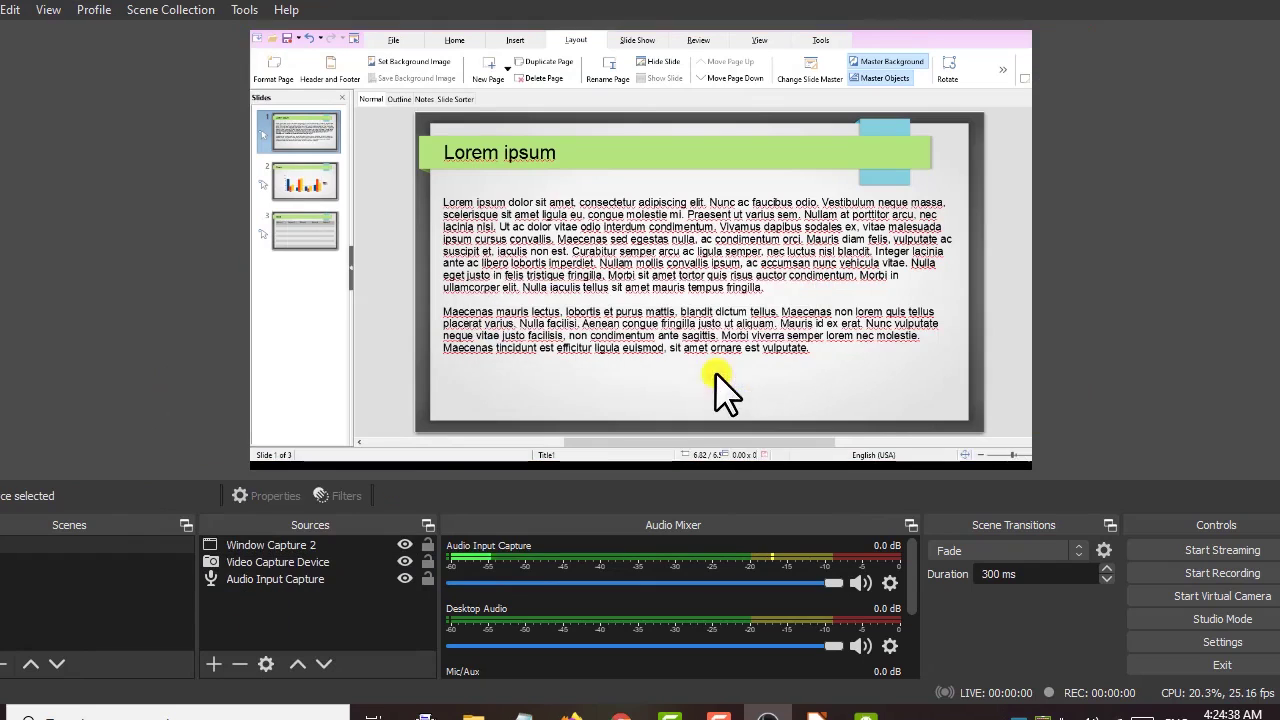
# Scale the Window Capture 2 image to about the canvas width and align it with the canvas's lower edge
pyautogui.click(292, 545)
pyautogui.moveTo(874, 128); pyautogui.dragTo(1036, 50)
pyautogui.moveTo(754, 209); pyautogui.dragTo(757, 178)
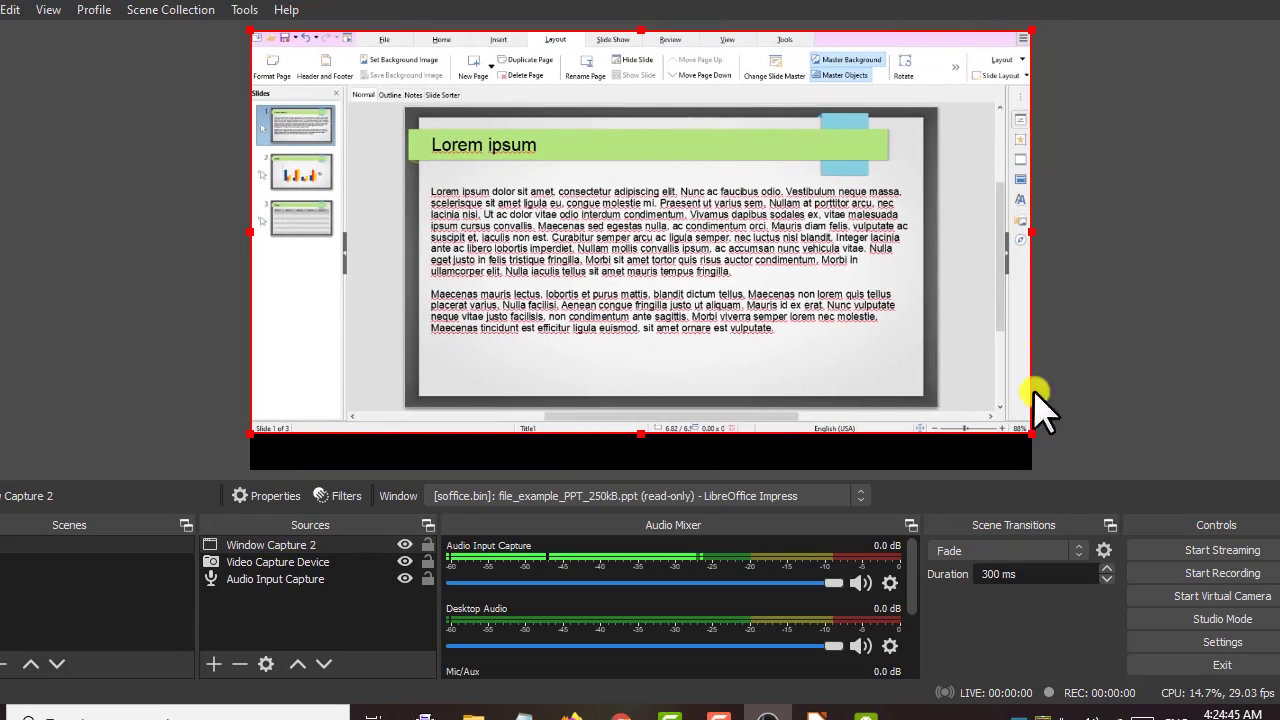
pyautogui.moveTo(1031, 434)
pyautogui.mouseDown()
pyautogui.moveTo(1094, 463)
pyautogui.moveTo(985, 432)
pyautogui.mouseUp()
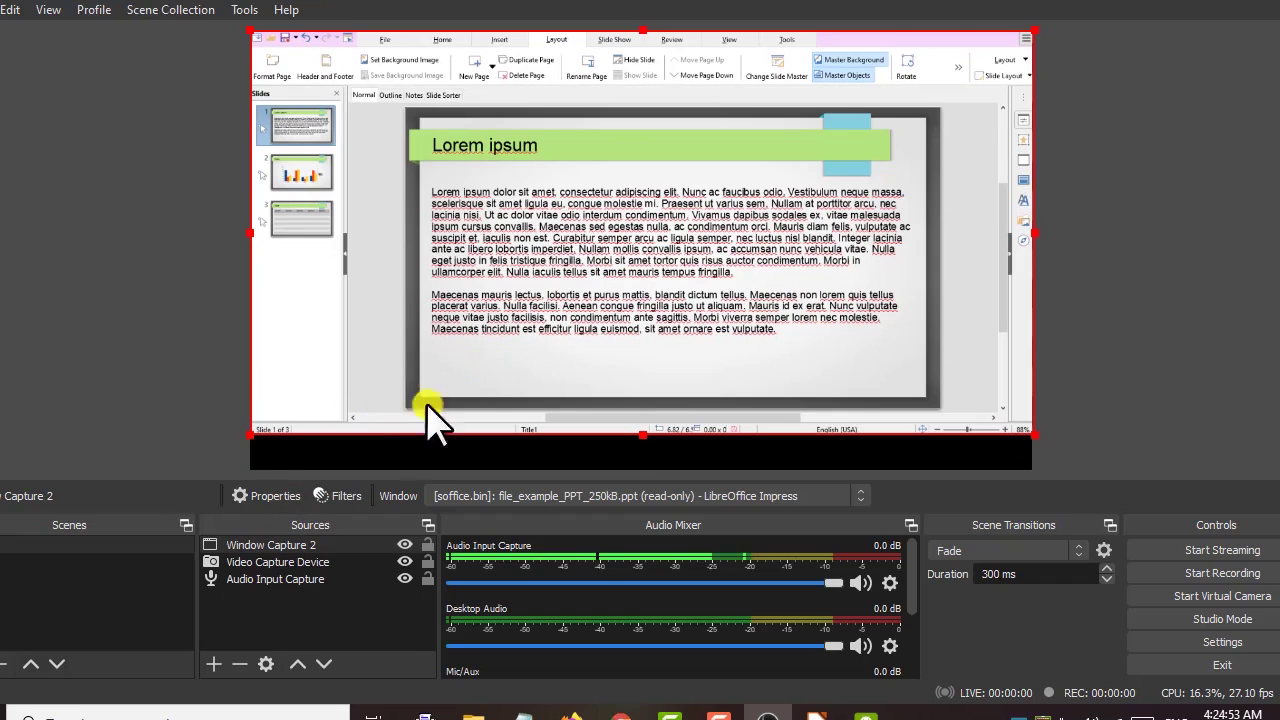
pyautogui.moveTo(590, 270); pyautogui.dragTo(585, 304)
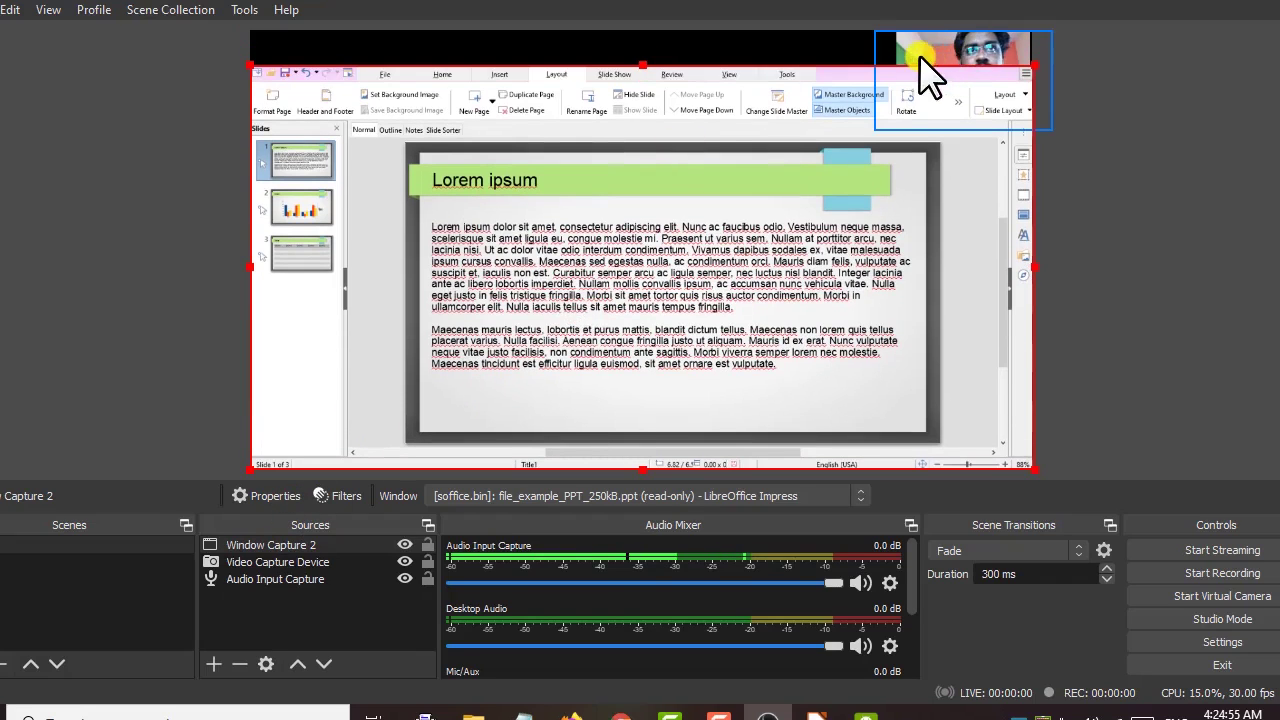
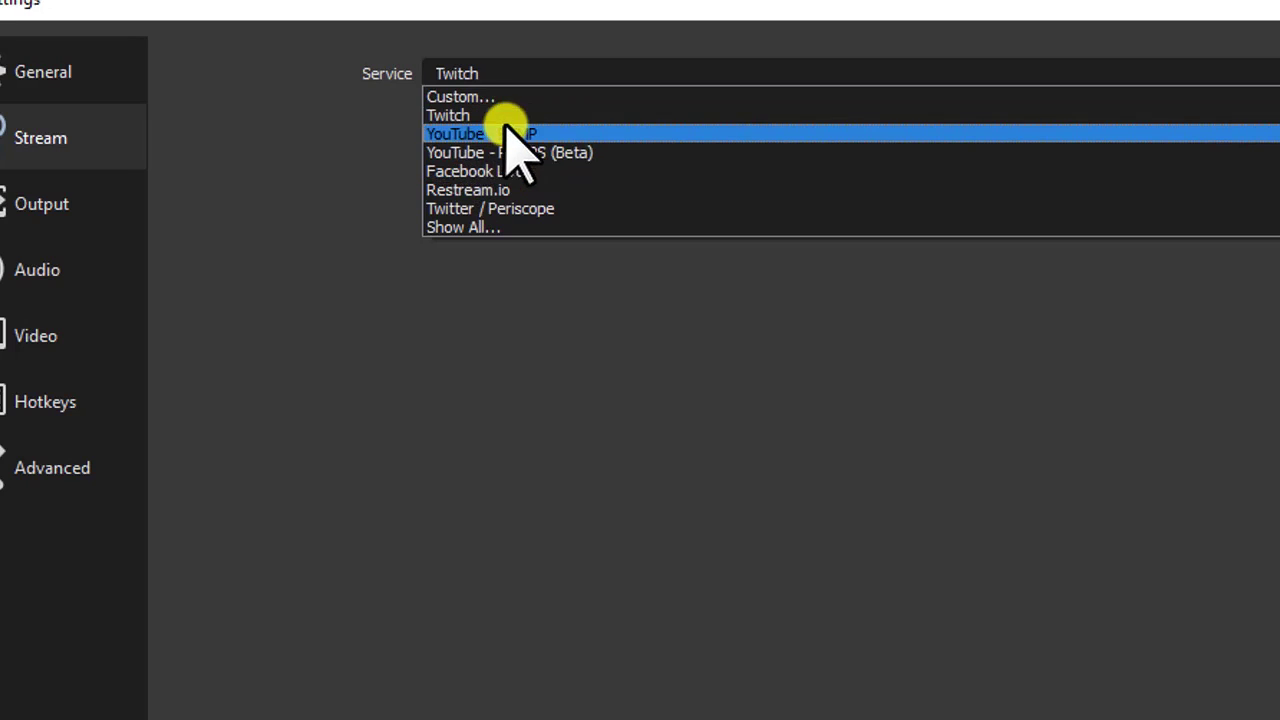
# Set the streaming service to YouTube - RTMP, keep the Primary YouTube ingest server, and go to the Stream Key entry
pyautogui.click(566, 138)
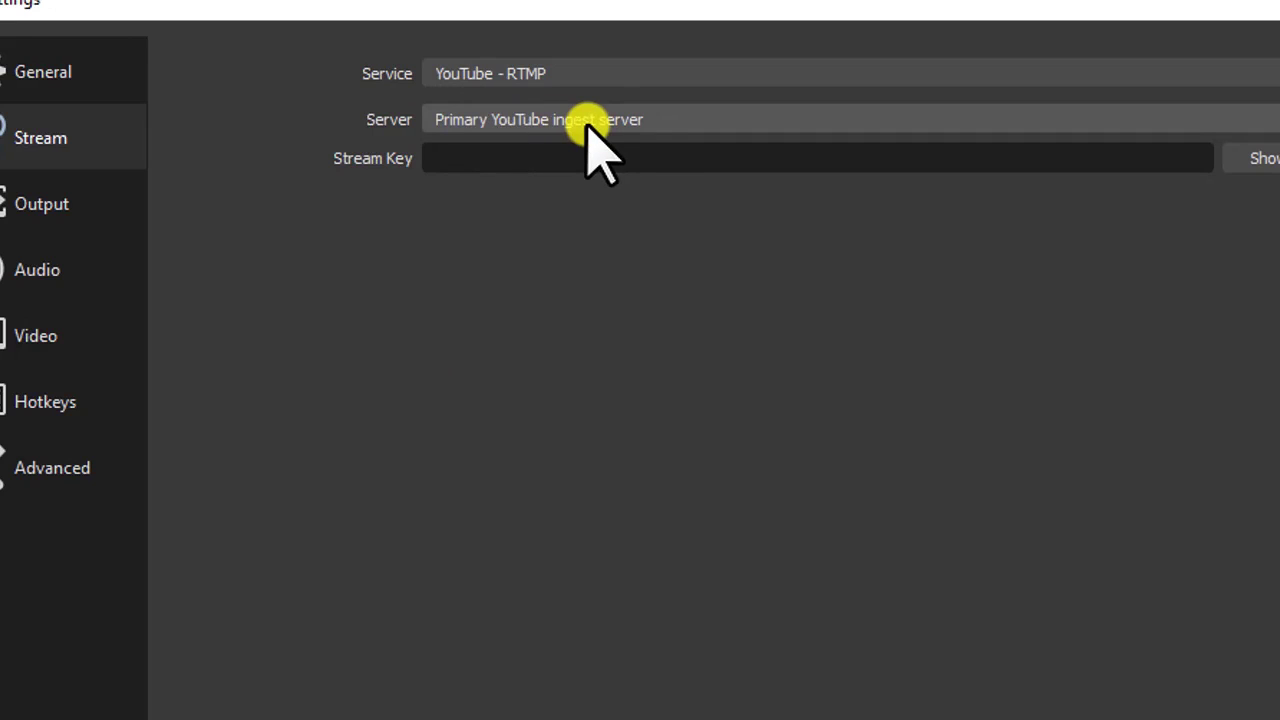
pyautogui.click(672, 119)
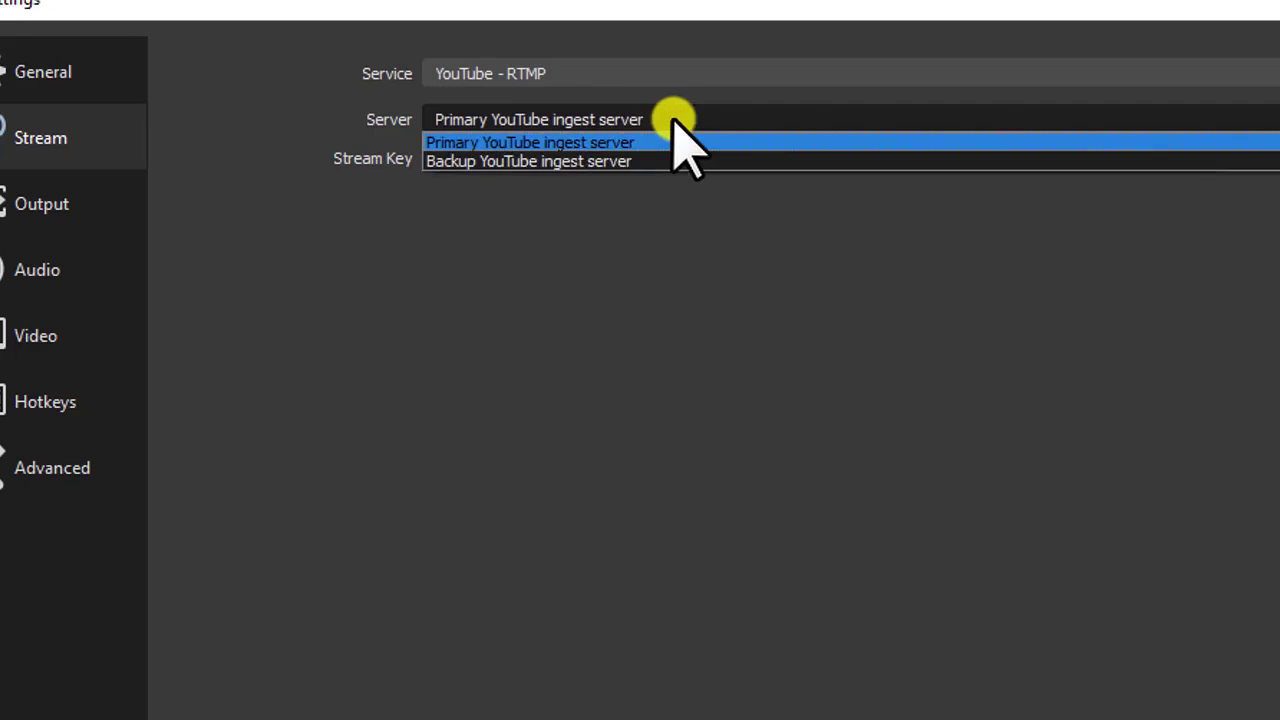
pyautogui.click(400, 235)
pyautogui.click(445, 160)
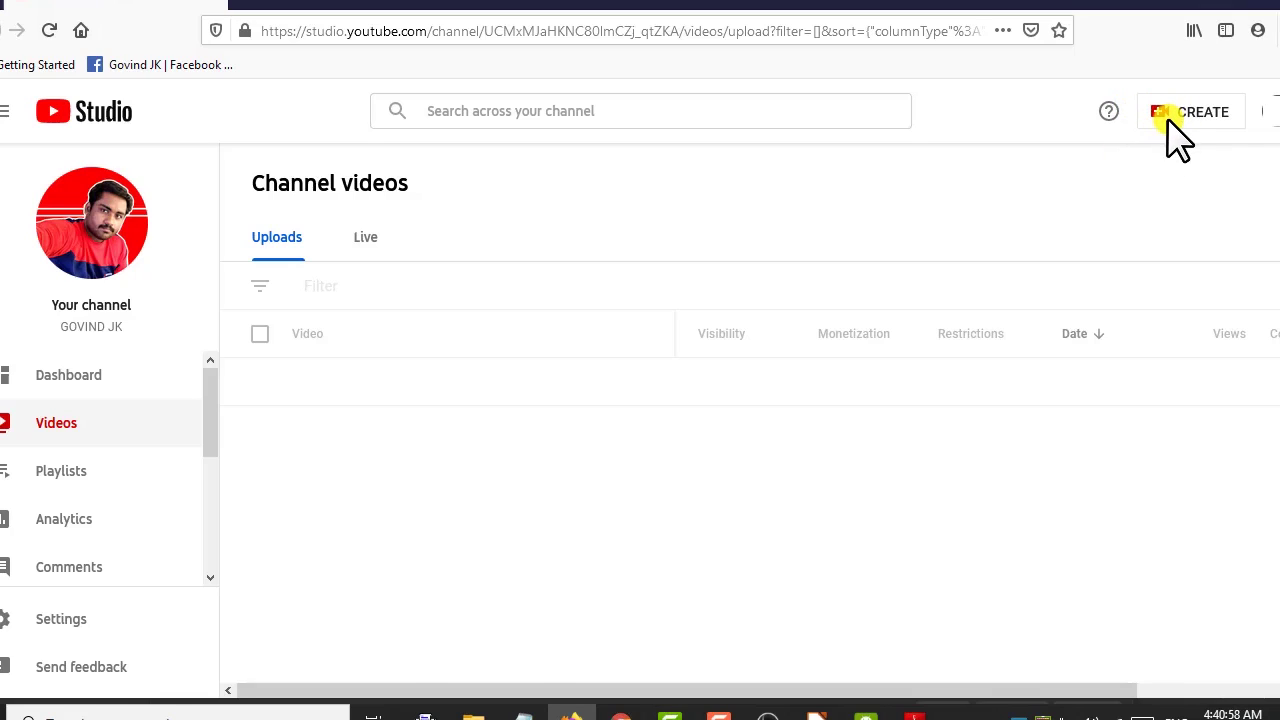
# Switch to YouTube Studio in Firefox, start a Go live session and bring its stream key settings into view
pyautogui.click(1170, 118)
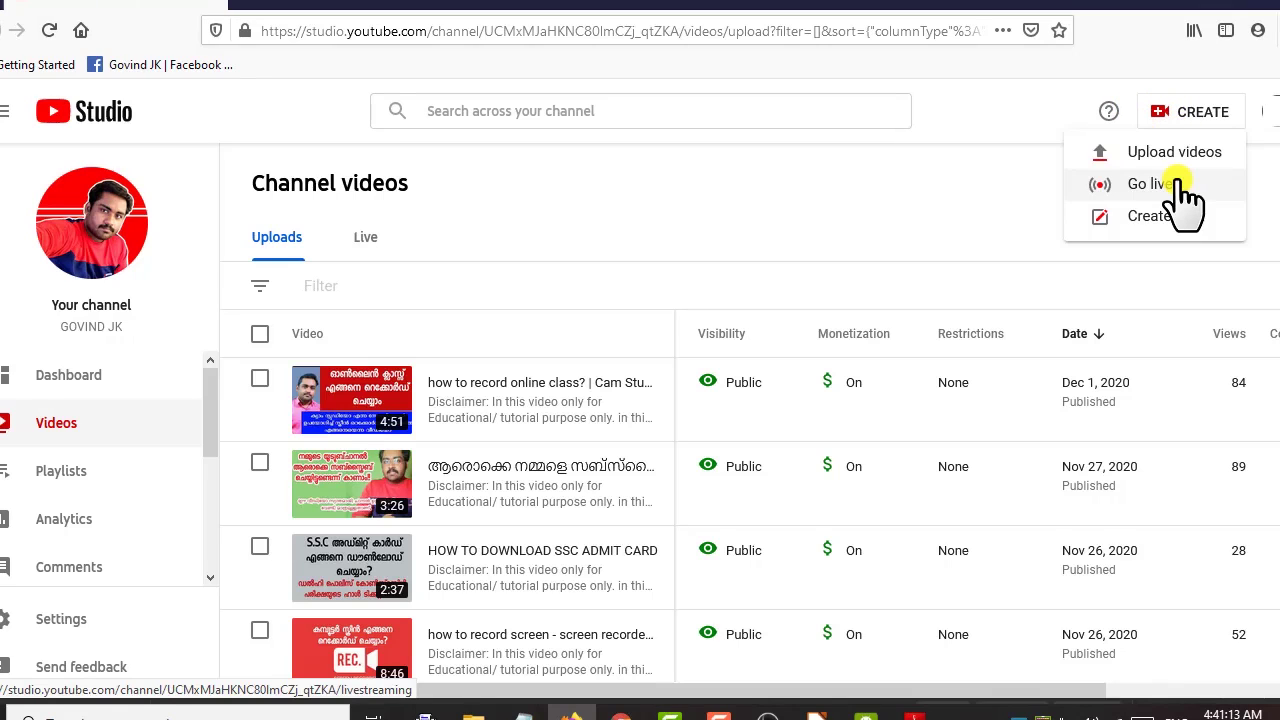
pyautogui.click(1180, 186)
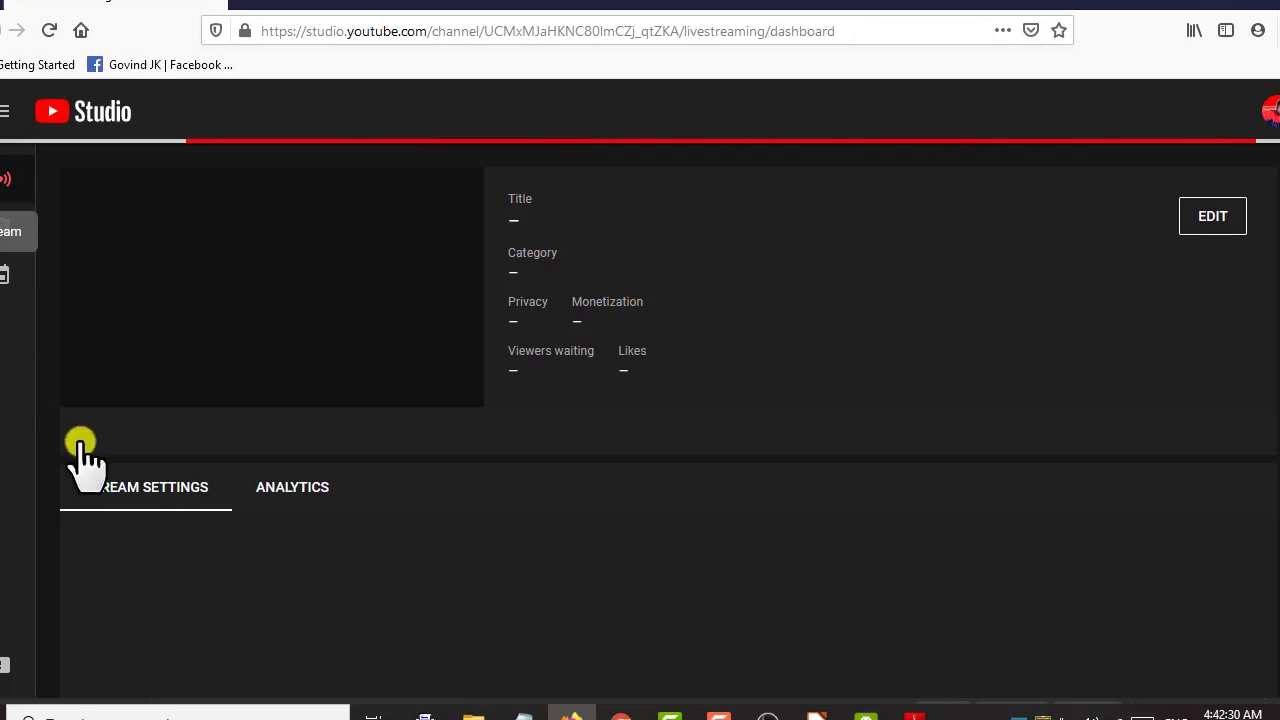
pyautogui.scroll(-2, 135, 480)
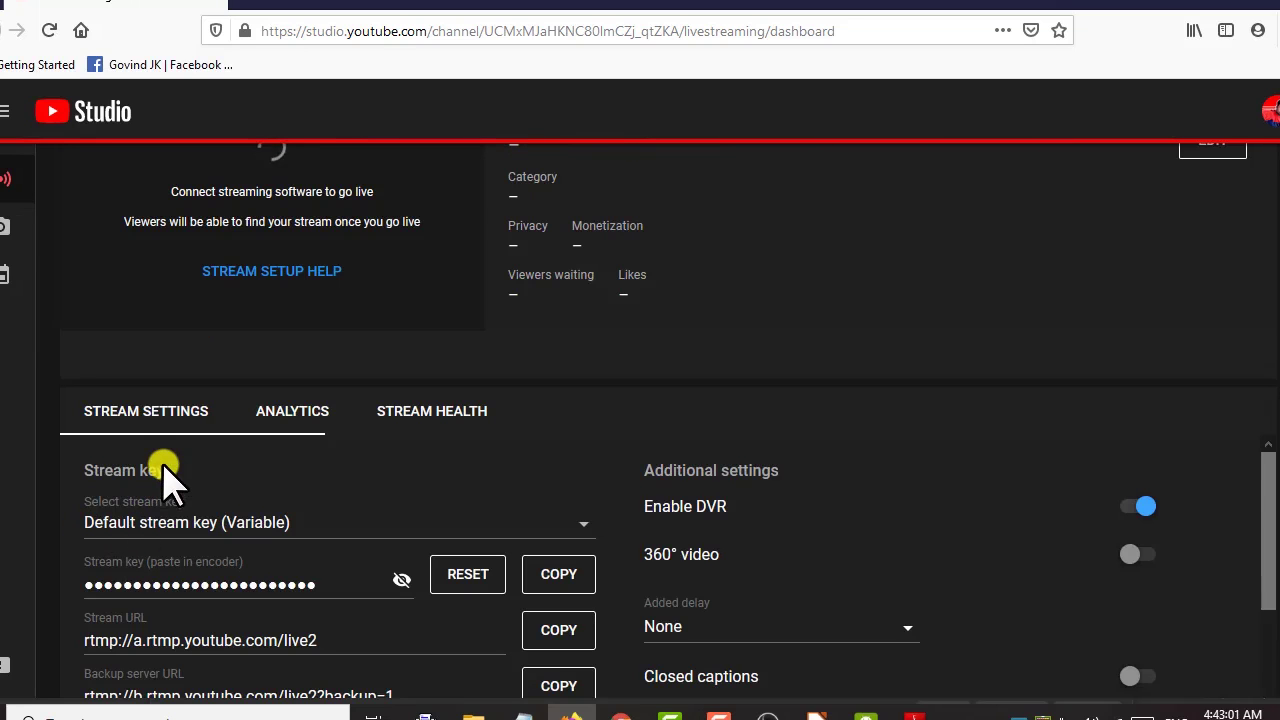
pyautogui.scroll(-1, 160, 478)
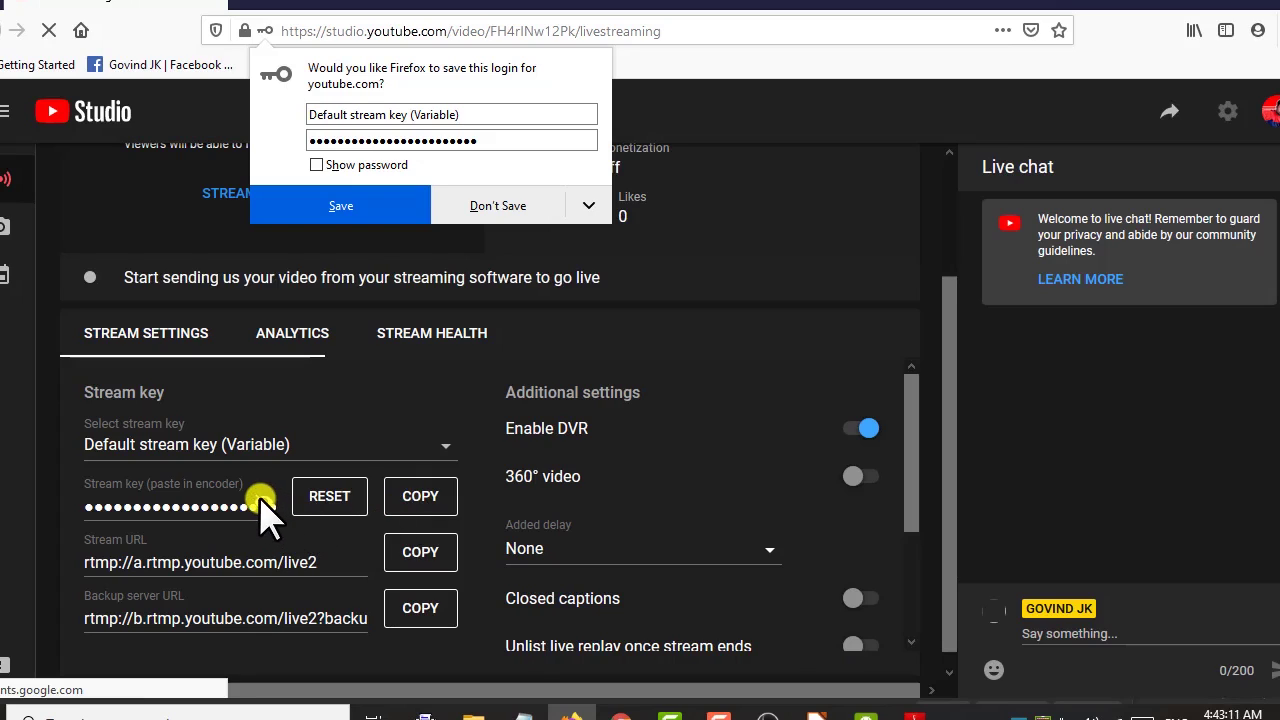
# Dismiss the save-login prompt, reveal the default stream key and copy it to the clipboard
pyautogui.click(262, 506)
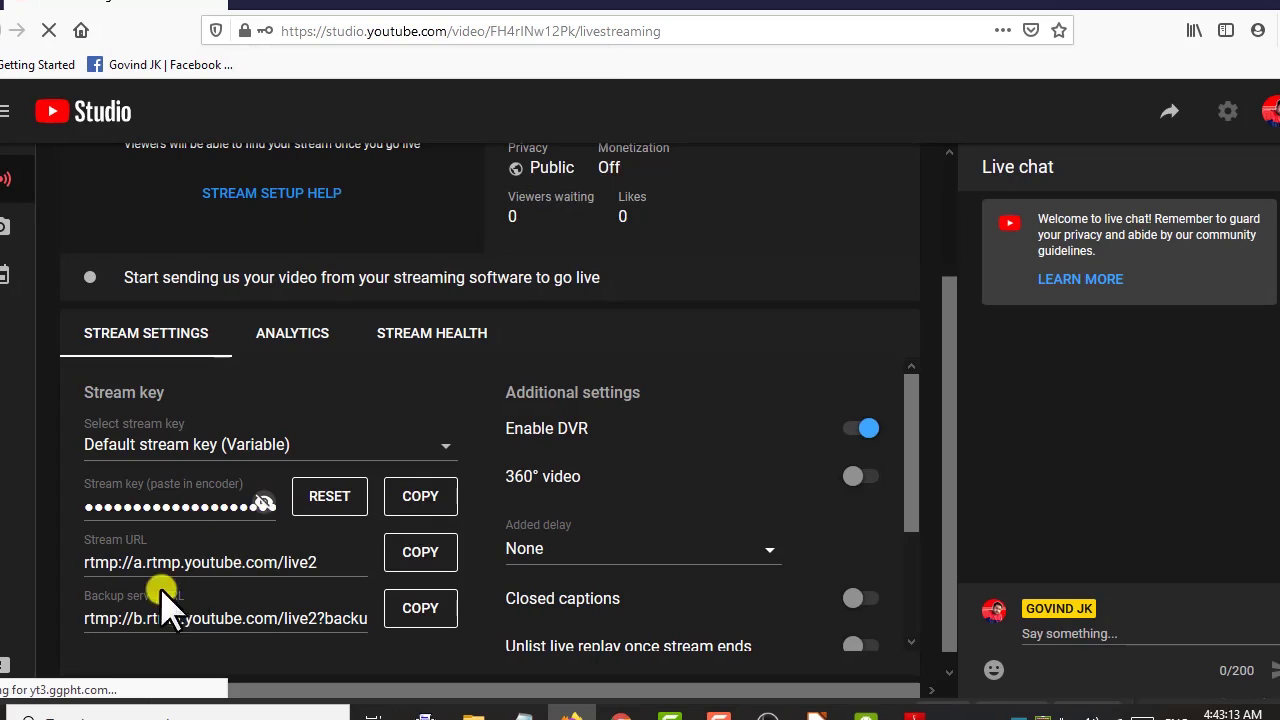
pyautogui.click(262, 506)
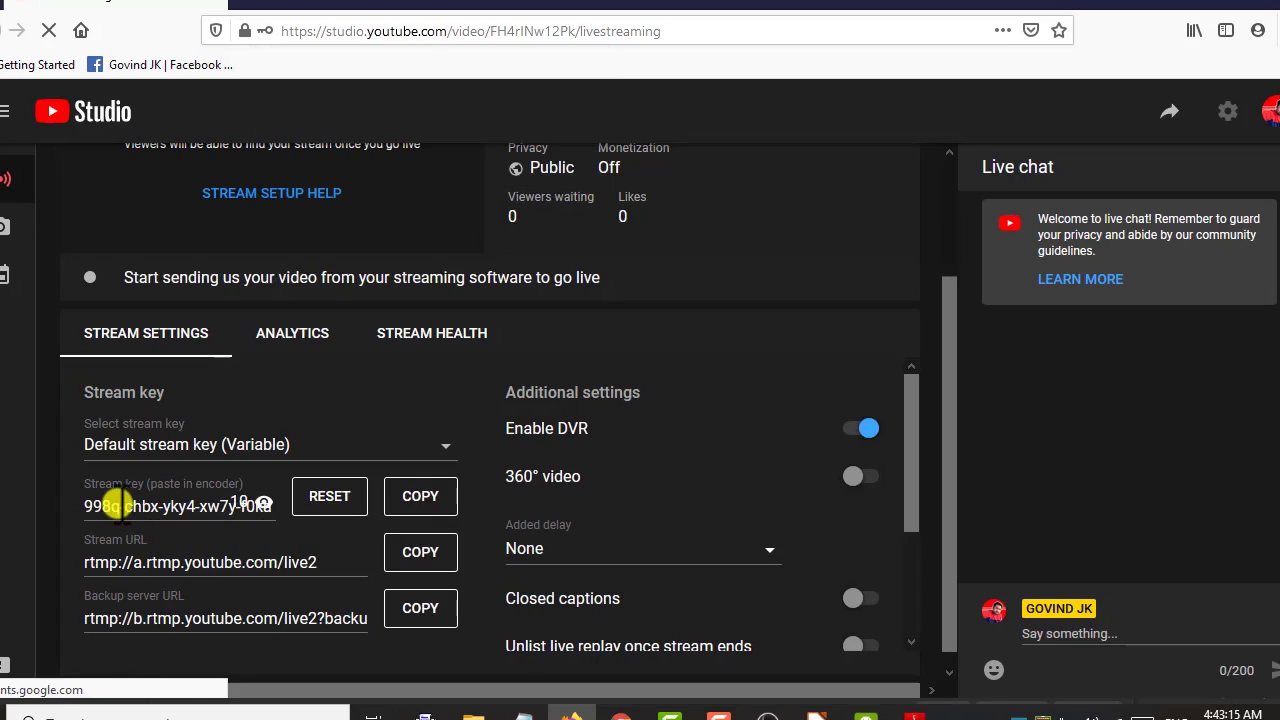
pyautogui.click(90, 509)
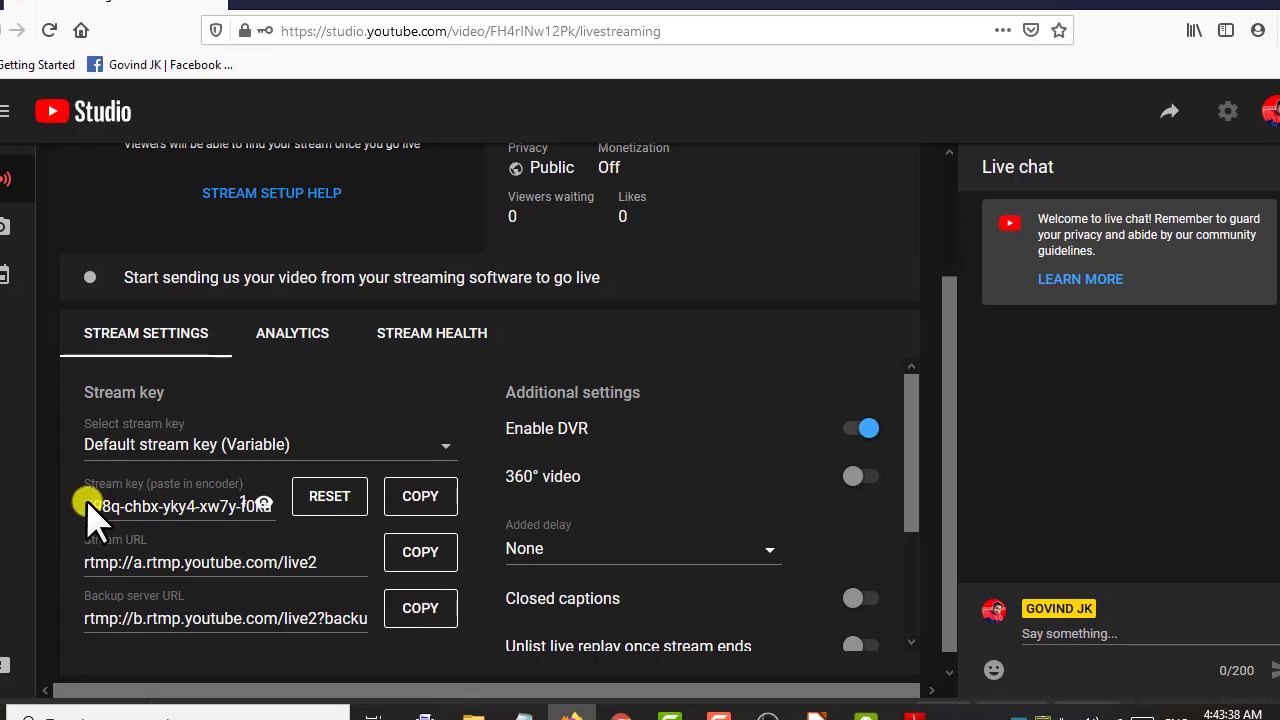
pyautogui.click(414, 495)
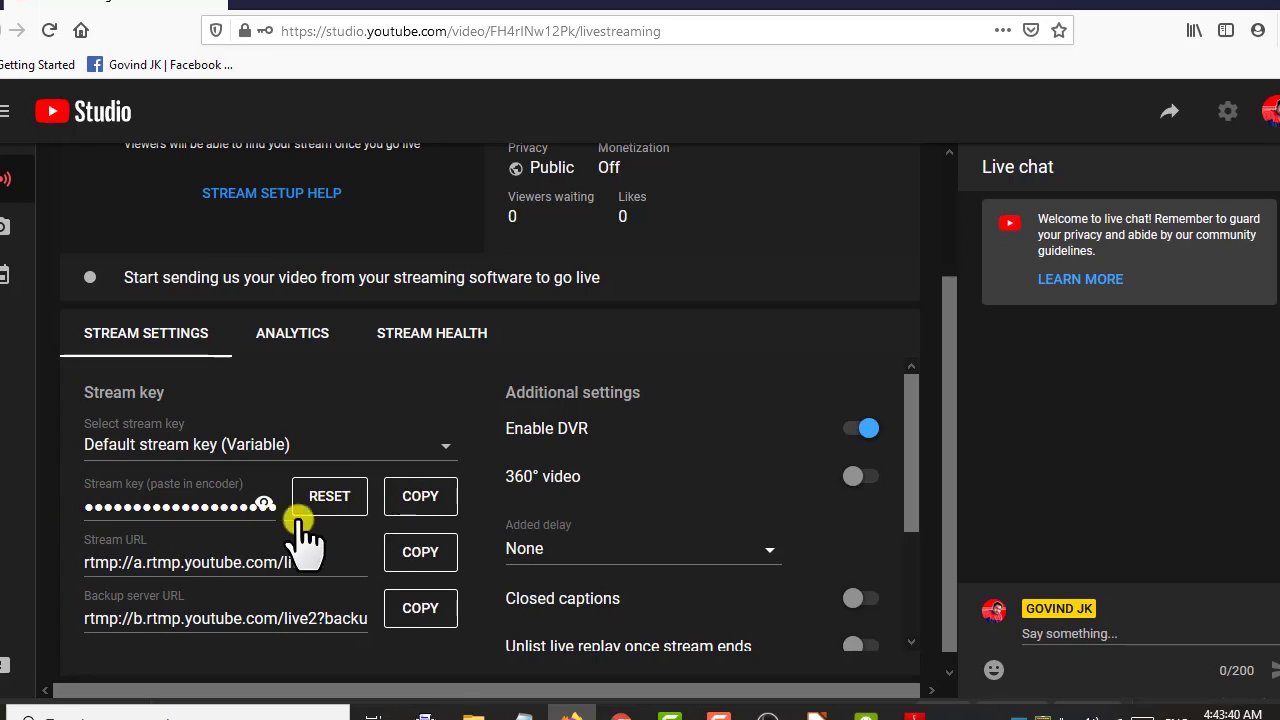
pyautogui.click(448, 496)
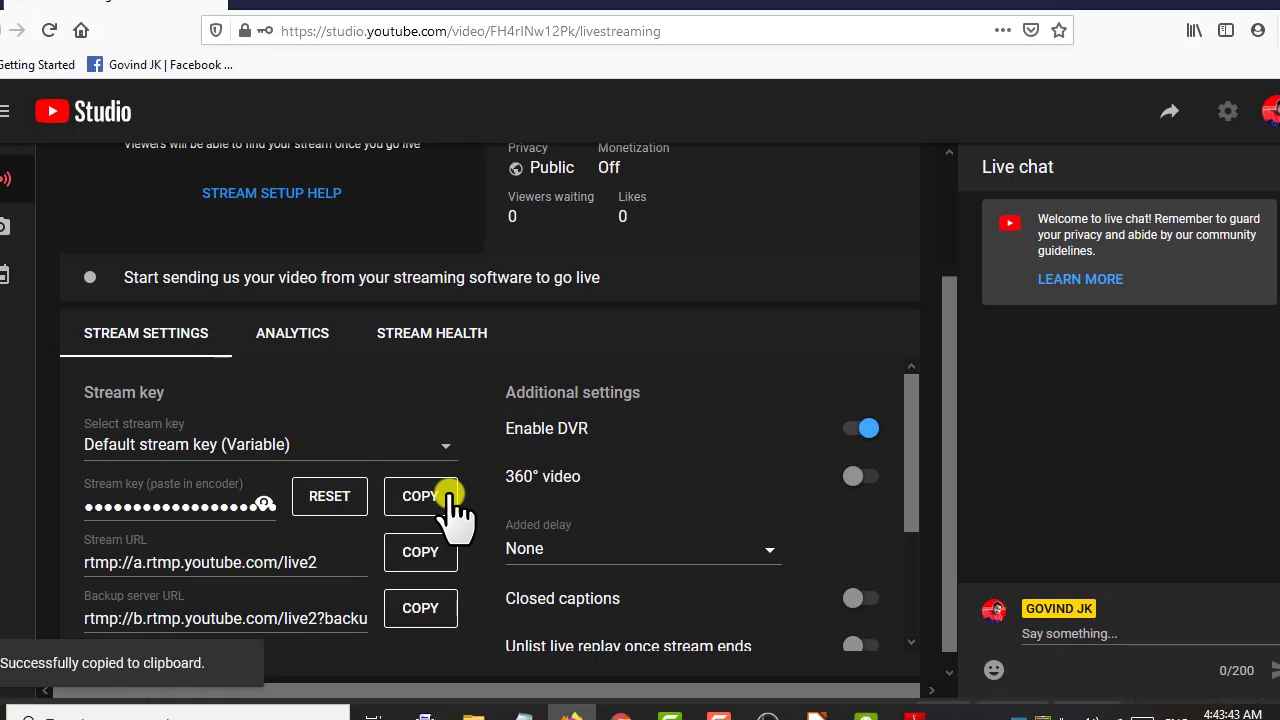
# Switch back to OBS Studio, paste the copied YouTube key as the Stream Key and reveal it for checking
pyautogui.click(763, 714)
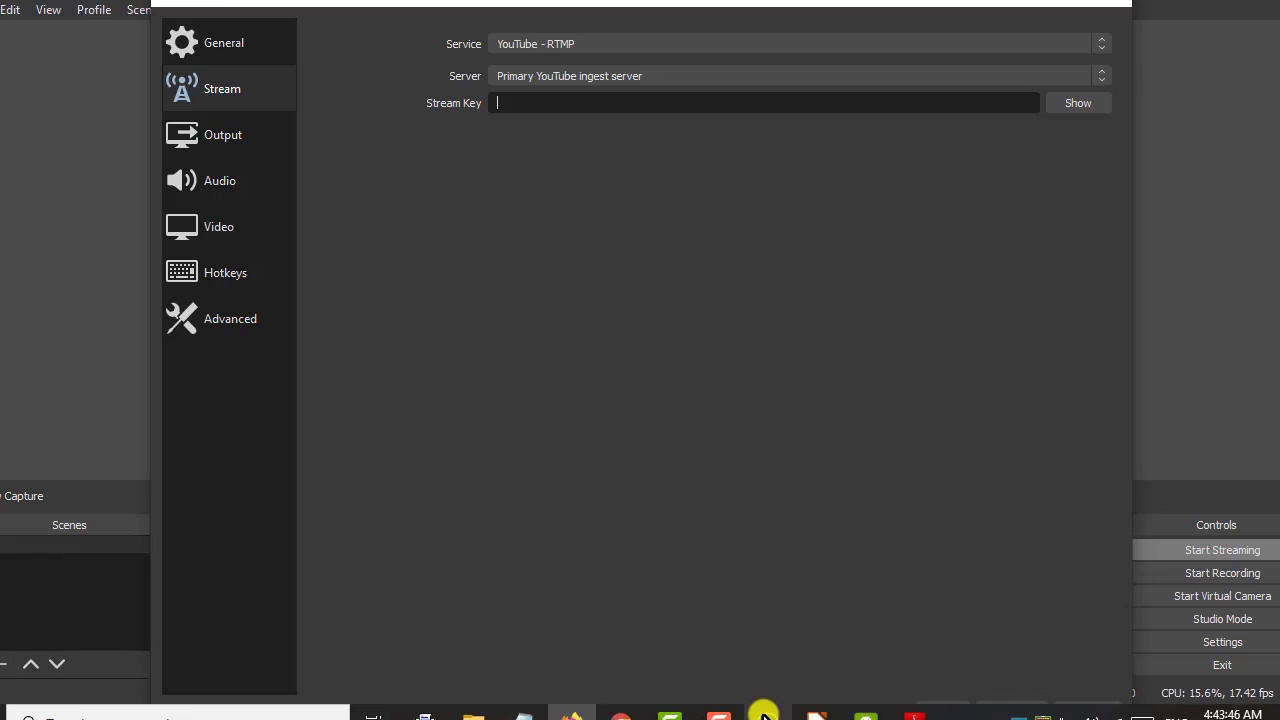
pyautogui.rightClick(503, 103)
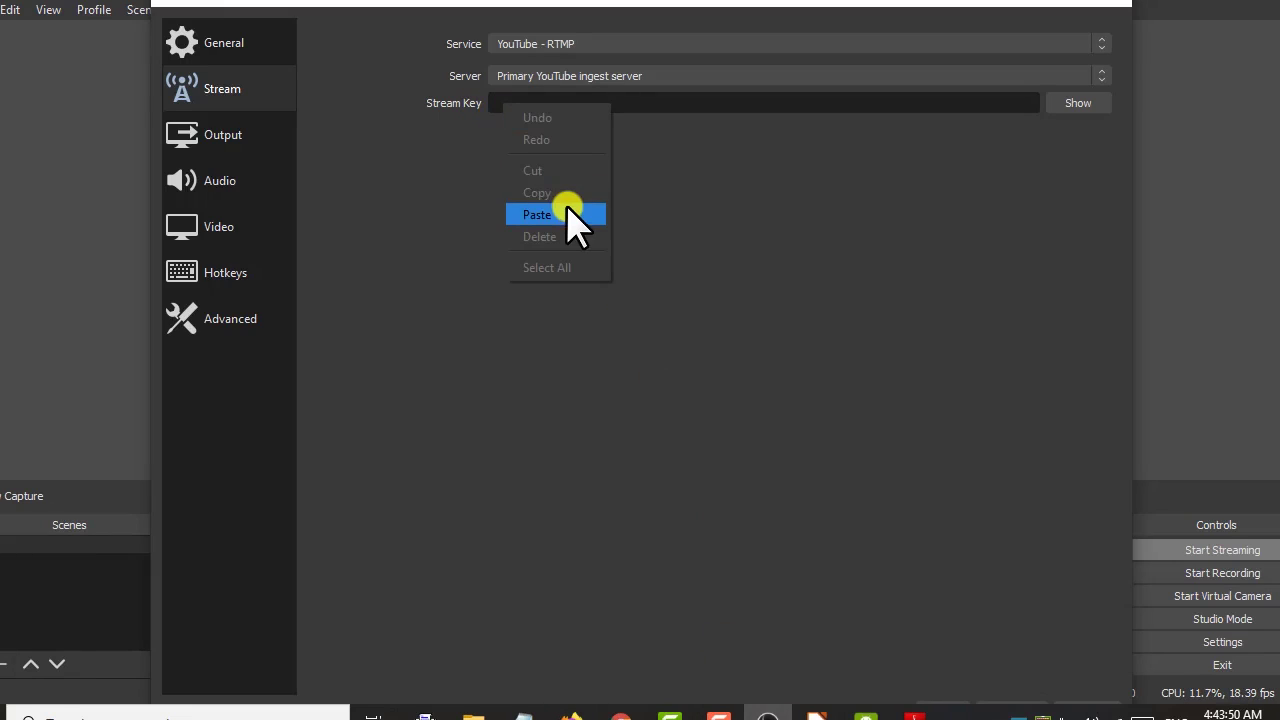
pyautogui.click(567, 212)
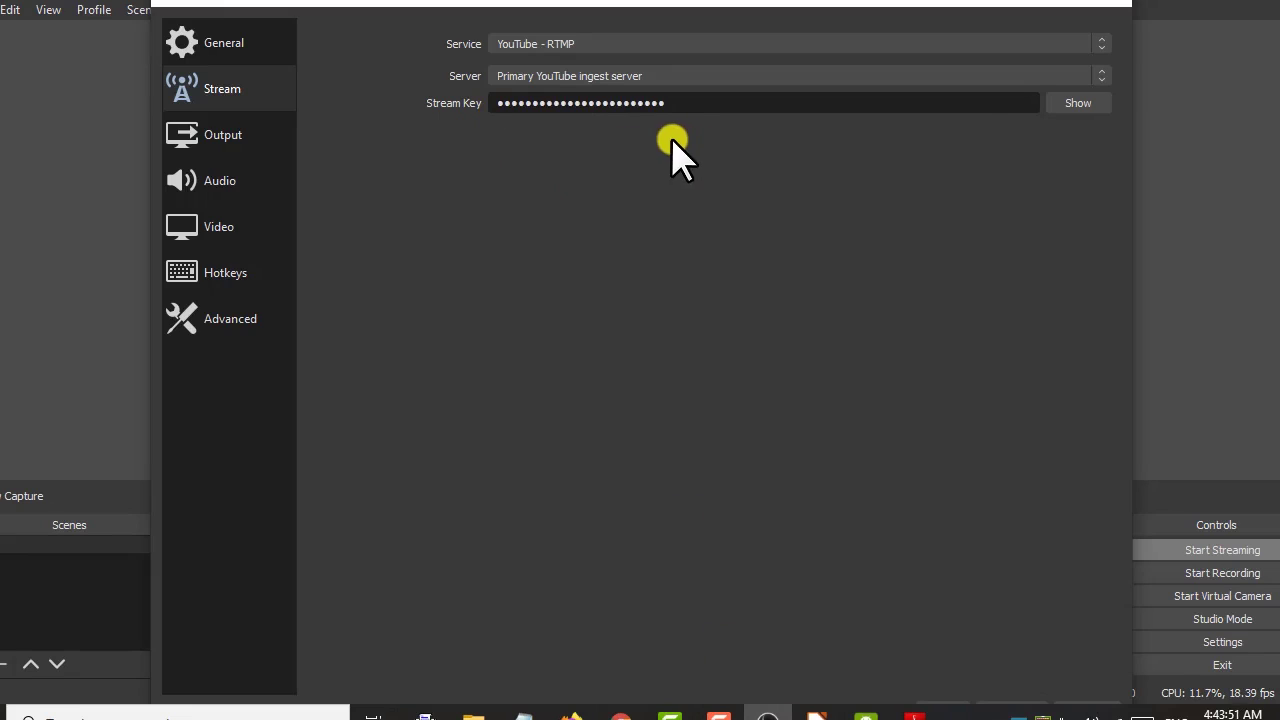
pyautogui.click(1072, 104)
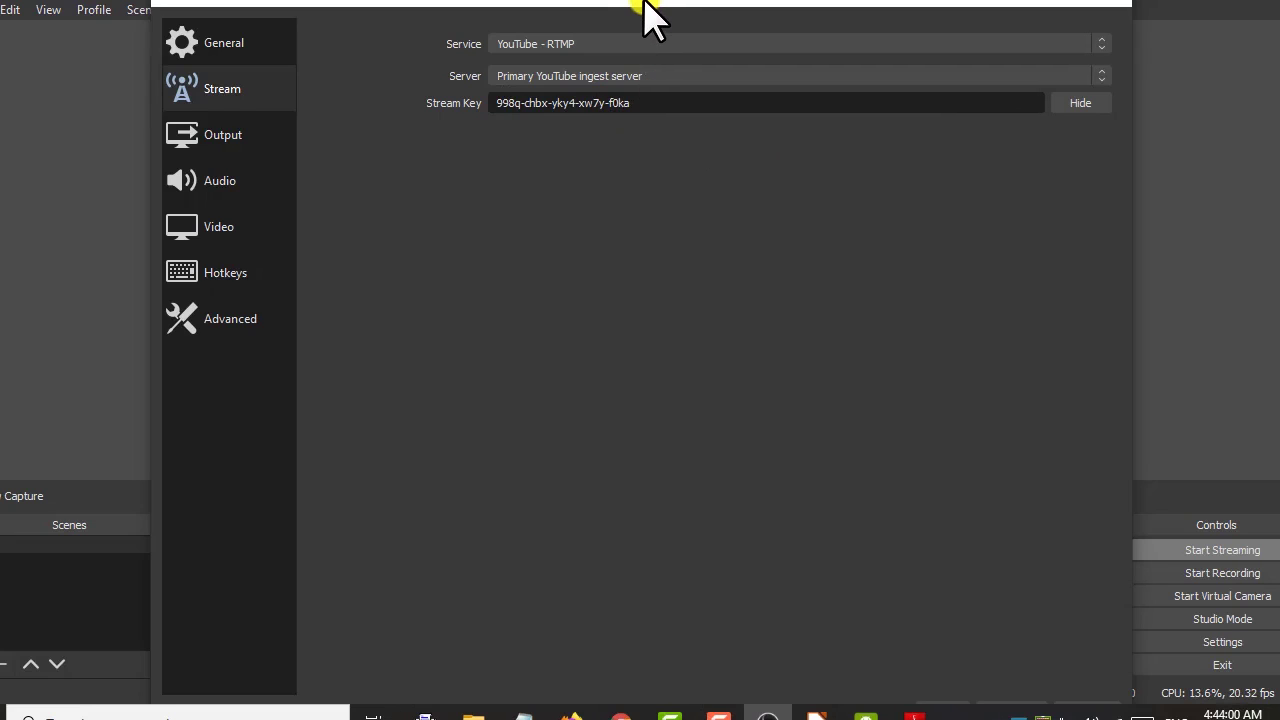
# Move and shrink the Settings window until its confirmation options are reachable, and save the stream settings
pyautogui.moveTo(645, 15); pyautogui.dragTo(402, 4)
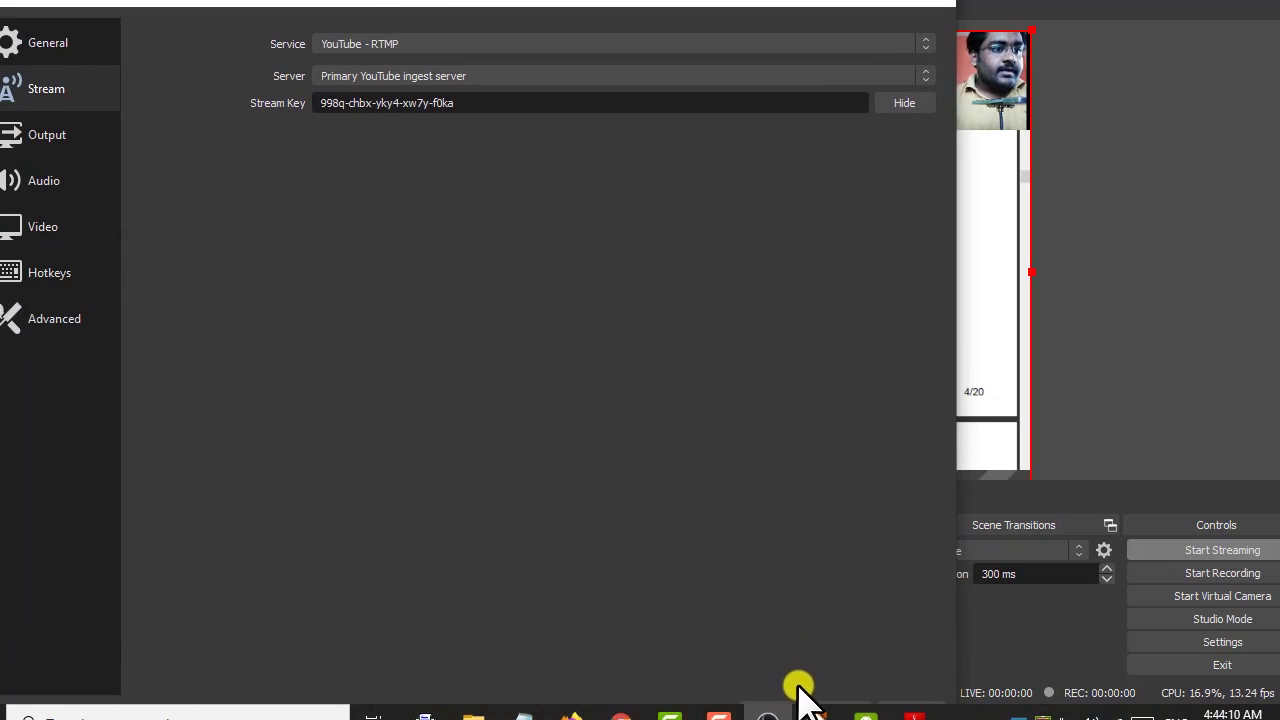
pyautogui.moveTo(608, 14); pyautogui.dragTo(565, 0)
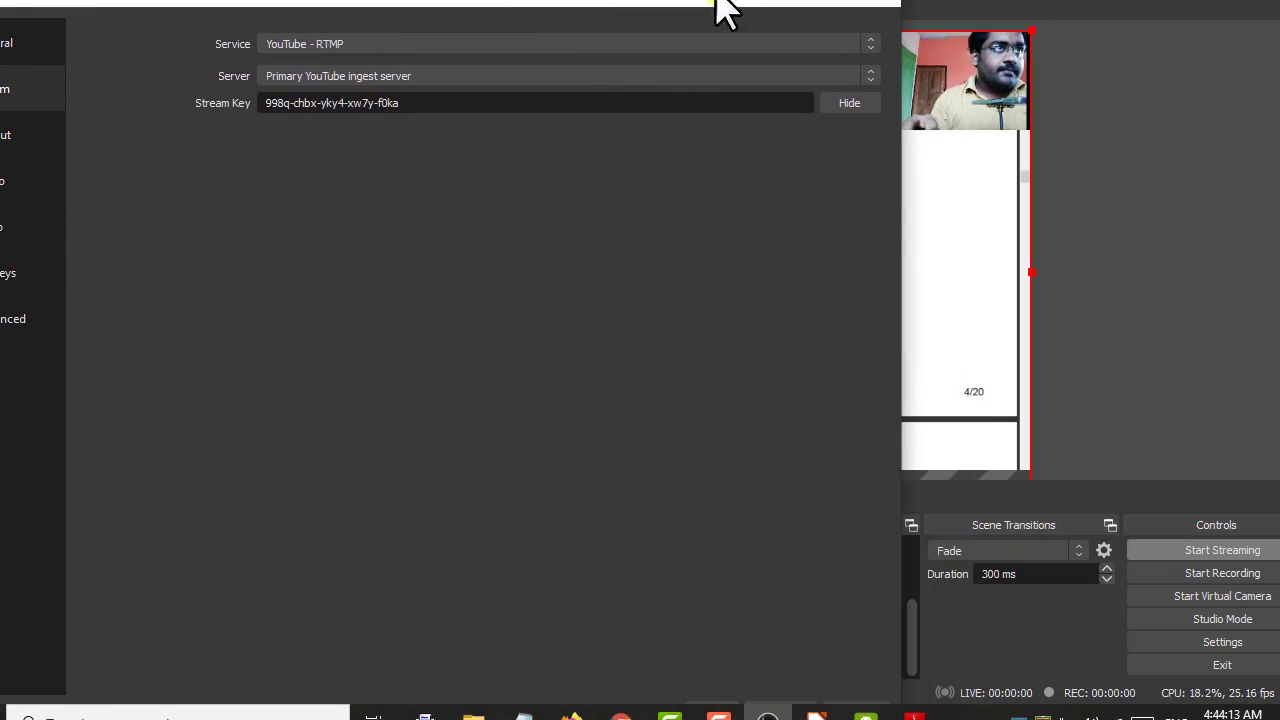
pyautogui.moveTo(807, 57); pyautogui.dragTo(736, 119)
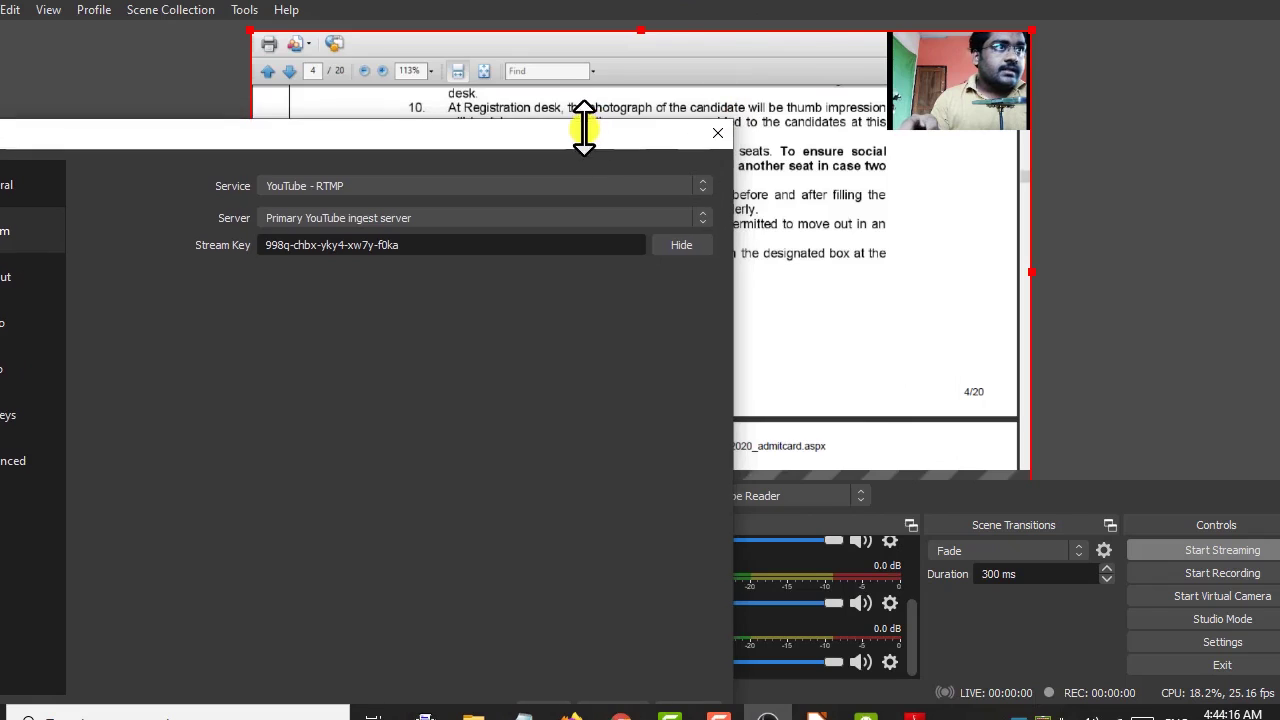
pyautogui.moveTo(583, 128); pyautogui.dragTo(669, 1)
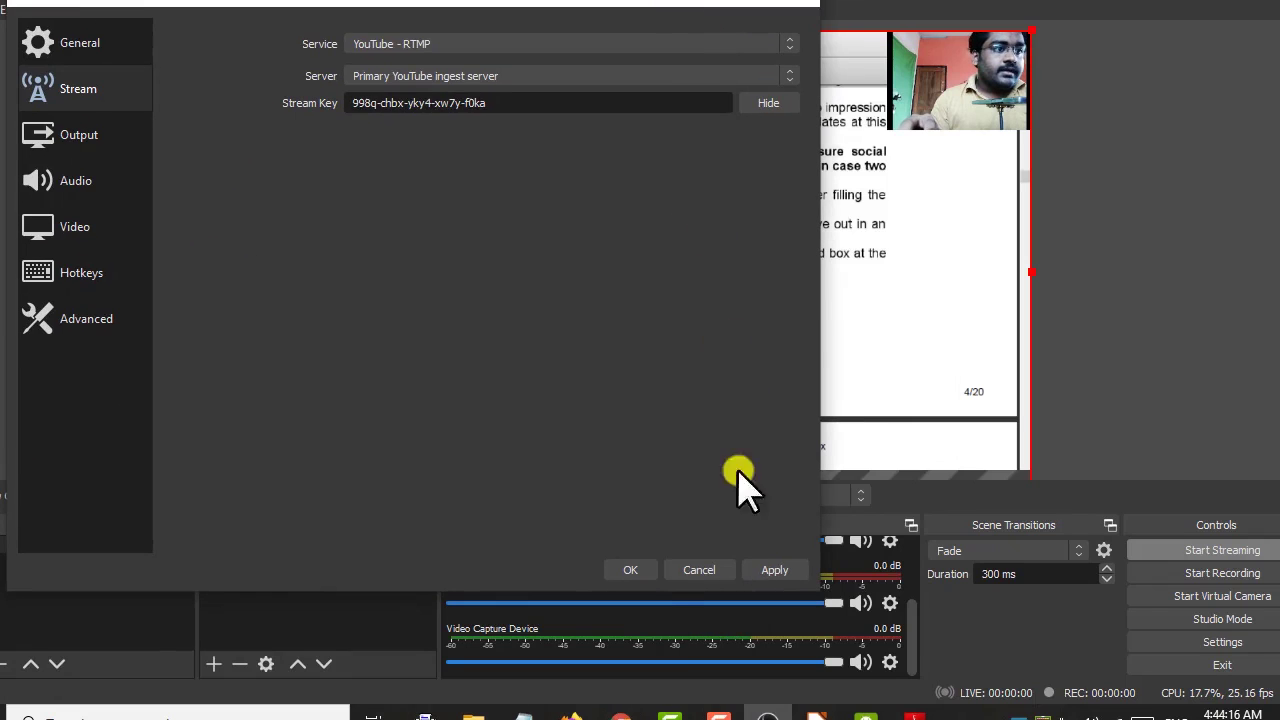
pyautogui.click(645, 570)
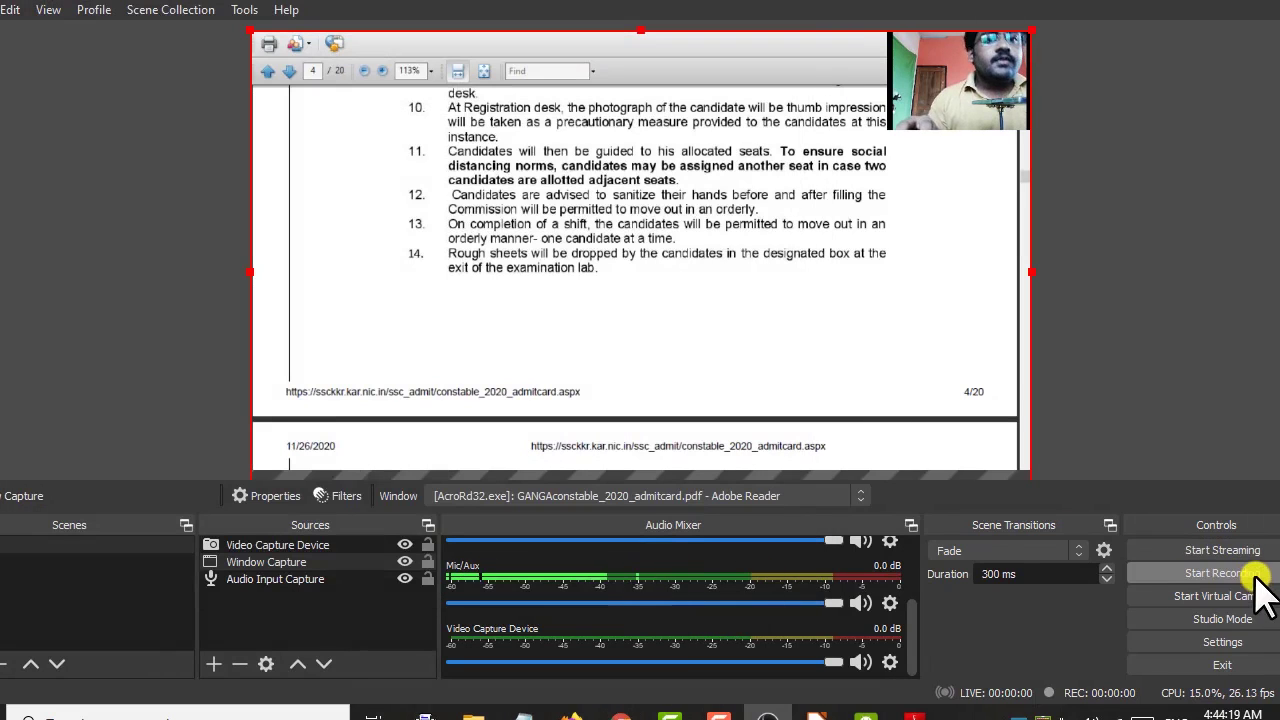
# Start streaming from OBS, and switch to YouTube Studio in Firefox to check the live broadcast's stream health
pyautogui.click(1210, 551)
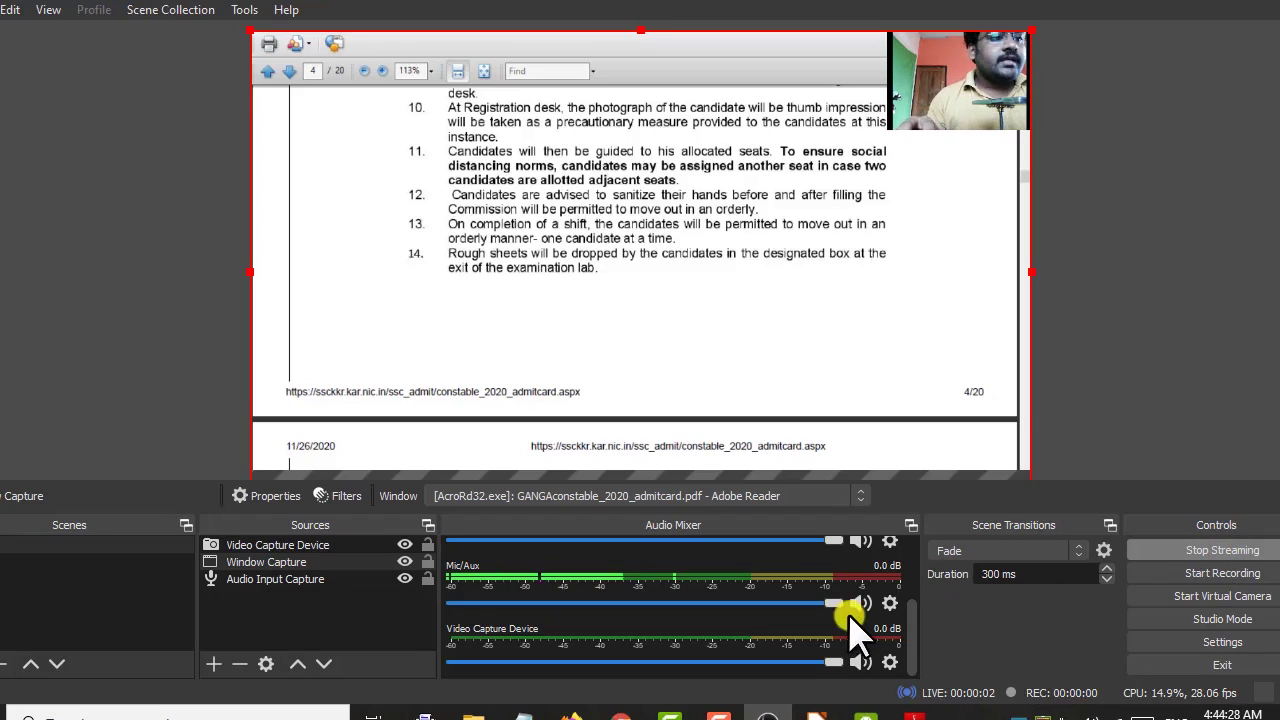
pyautogui.click(575, 712)
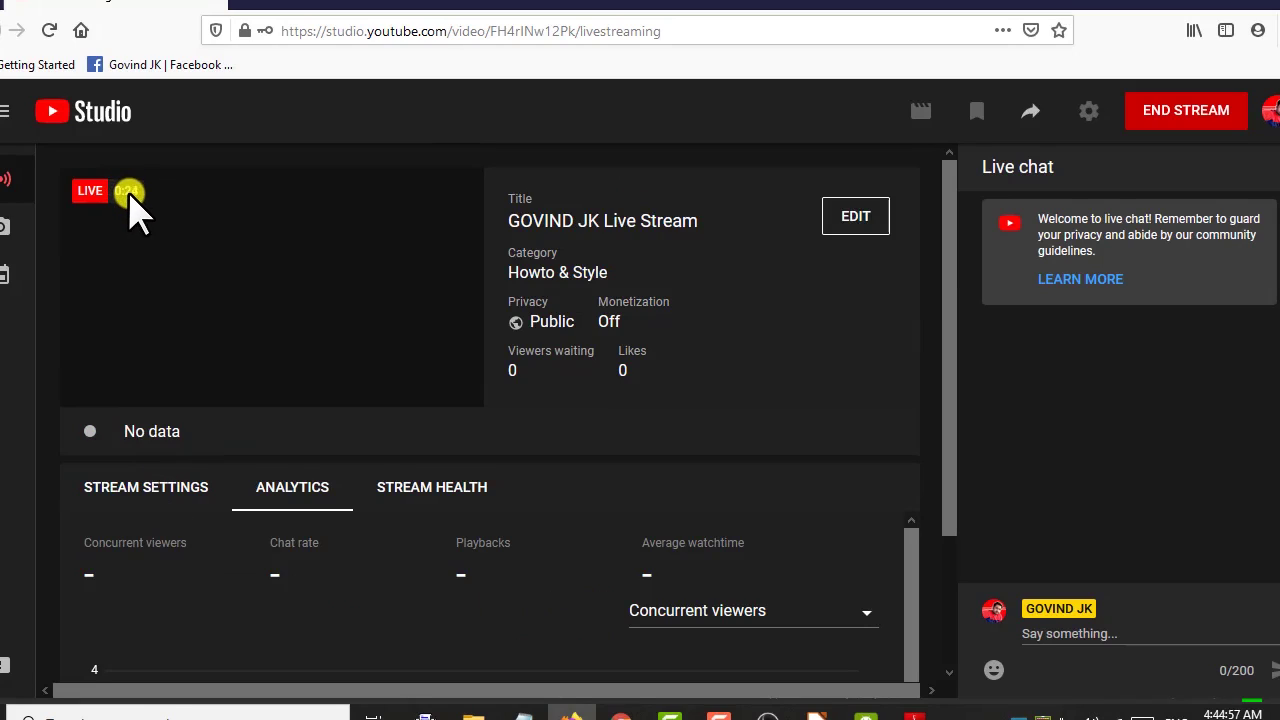
pyautogui.click(432, 487)
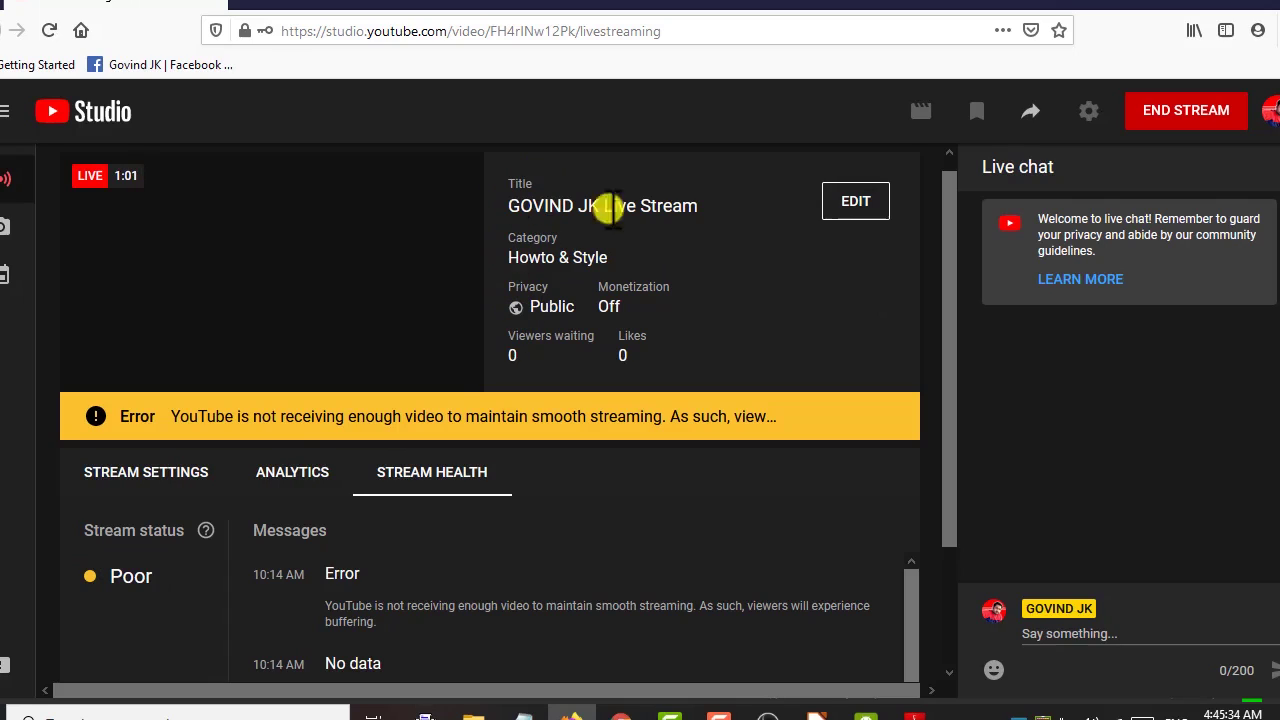
# Open the live stream's edit settings and review its visibility, category, thumbnail, playlist and monetization ad options
pyautogui.click(856, 203)
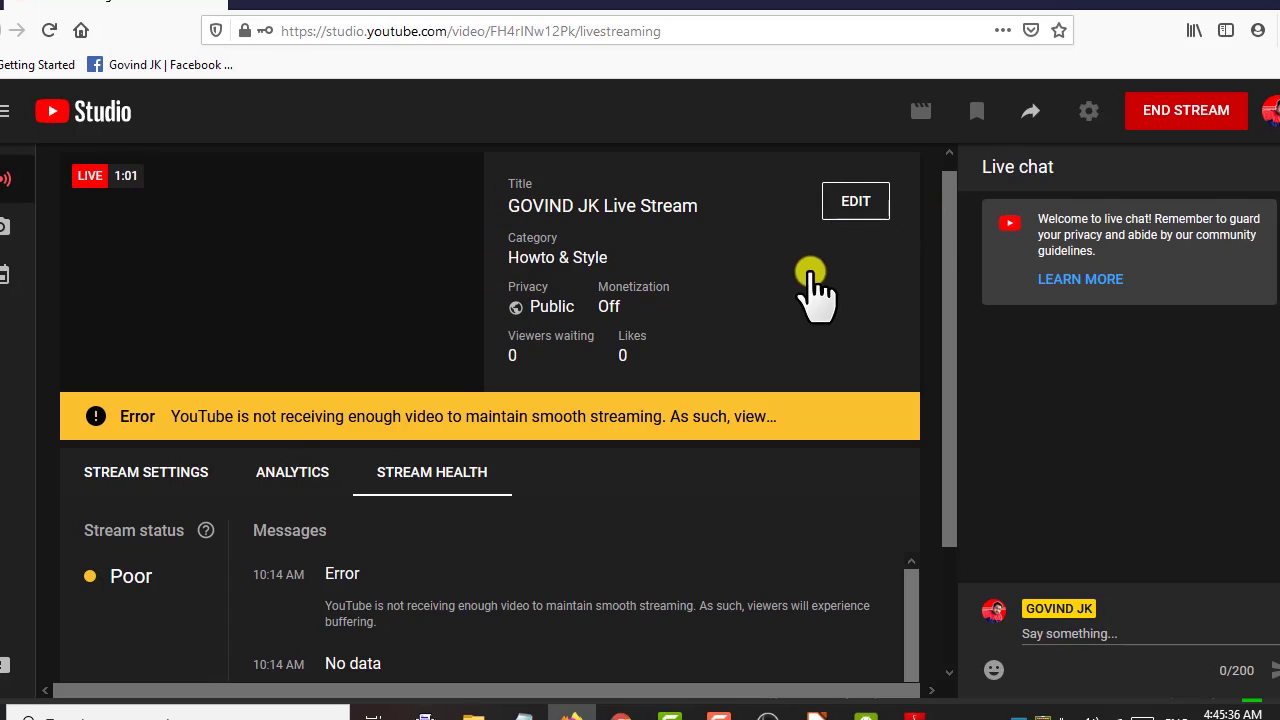
pyautogui.scroll(-5, 529, 349)
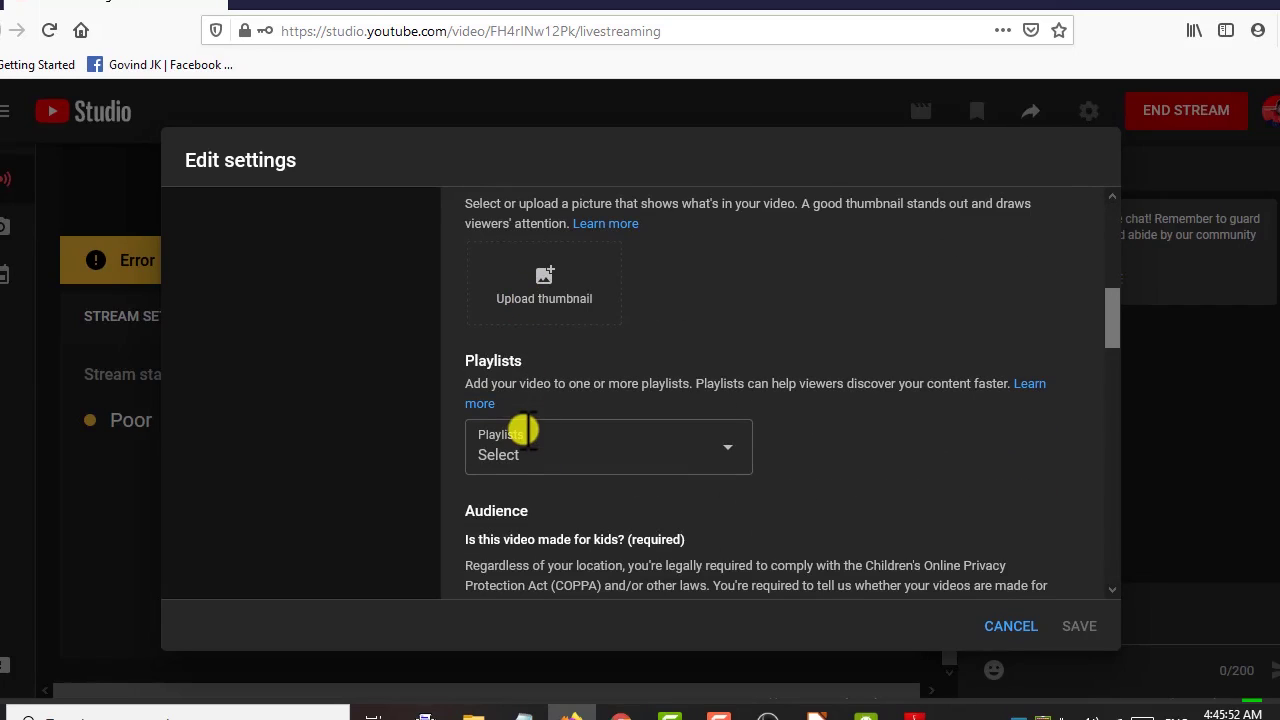
pyautogui.scroll(3, 522, 450)
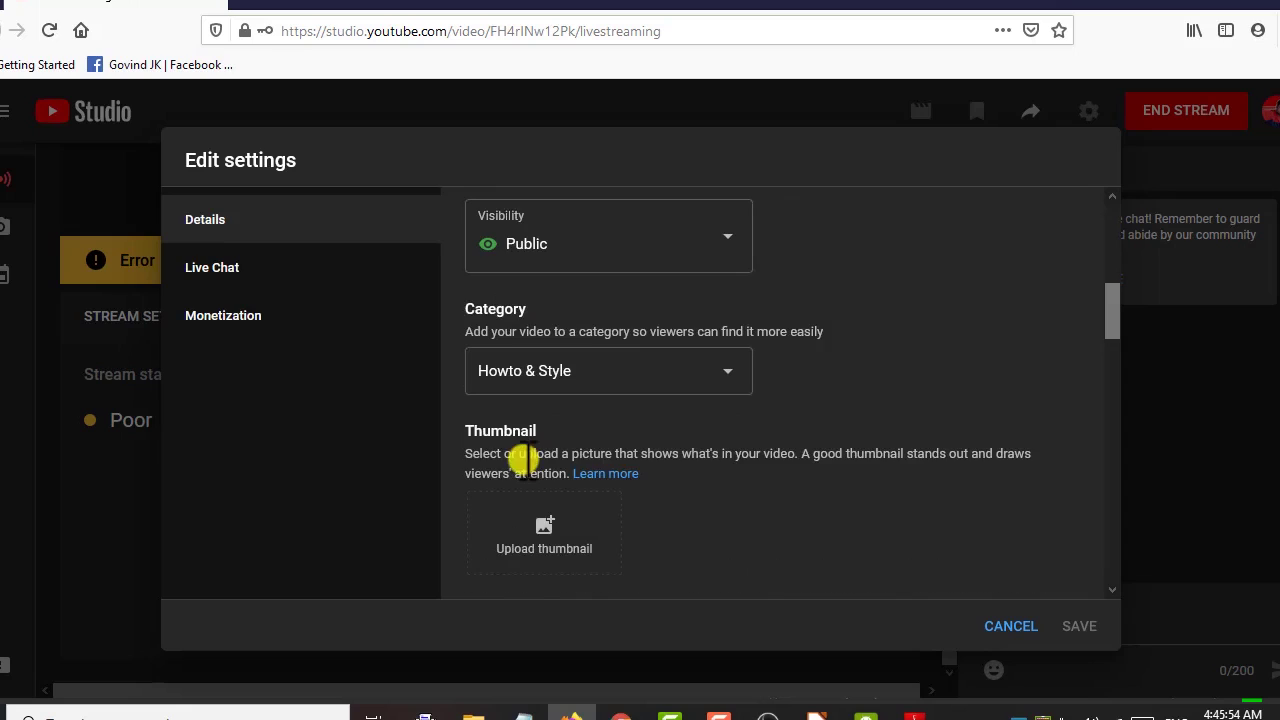
pyautogui.click(219, 318)
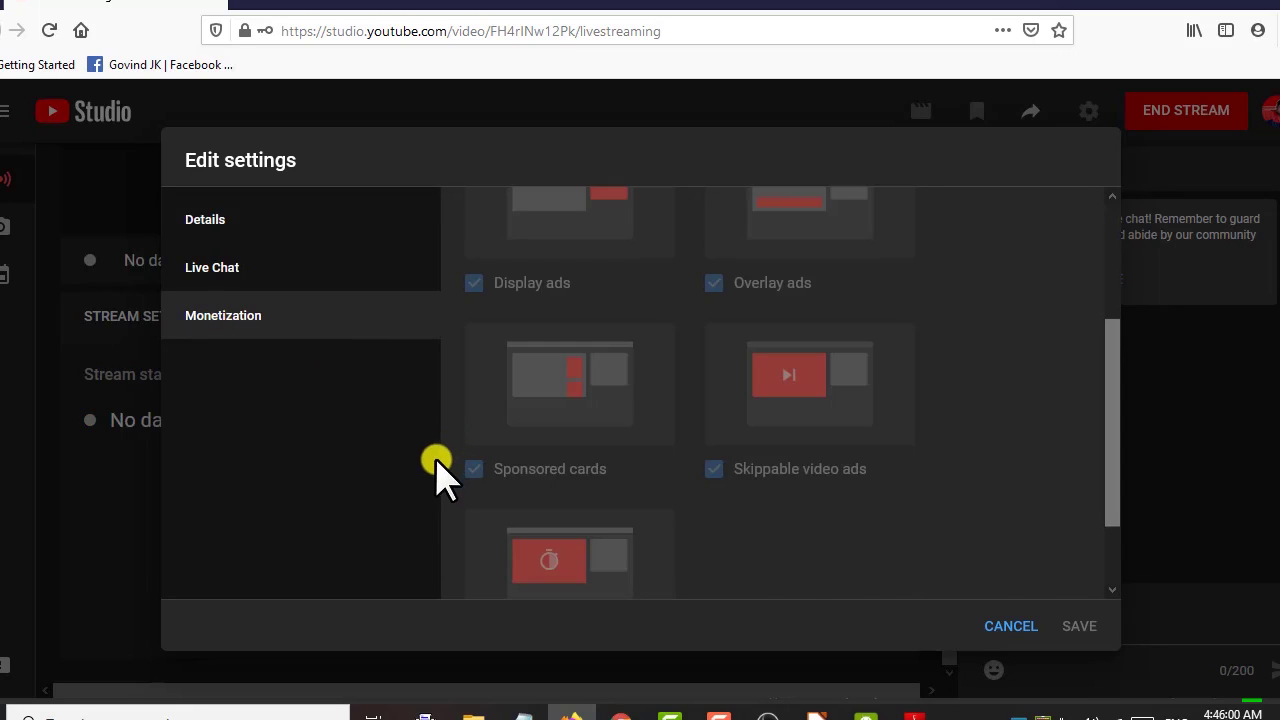
pyautogui.moveTo(1111, 357); pyautogui.dragTo(1163, 226)
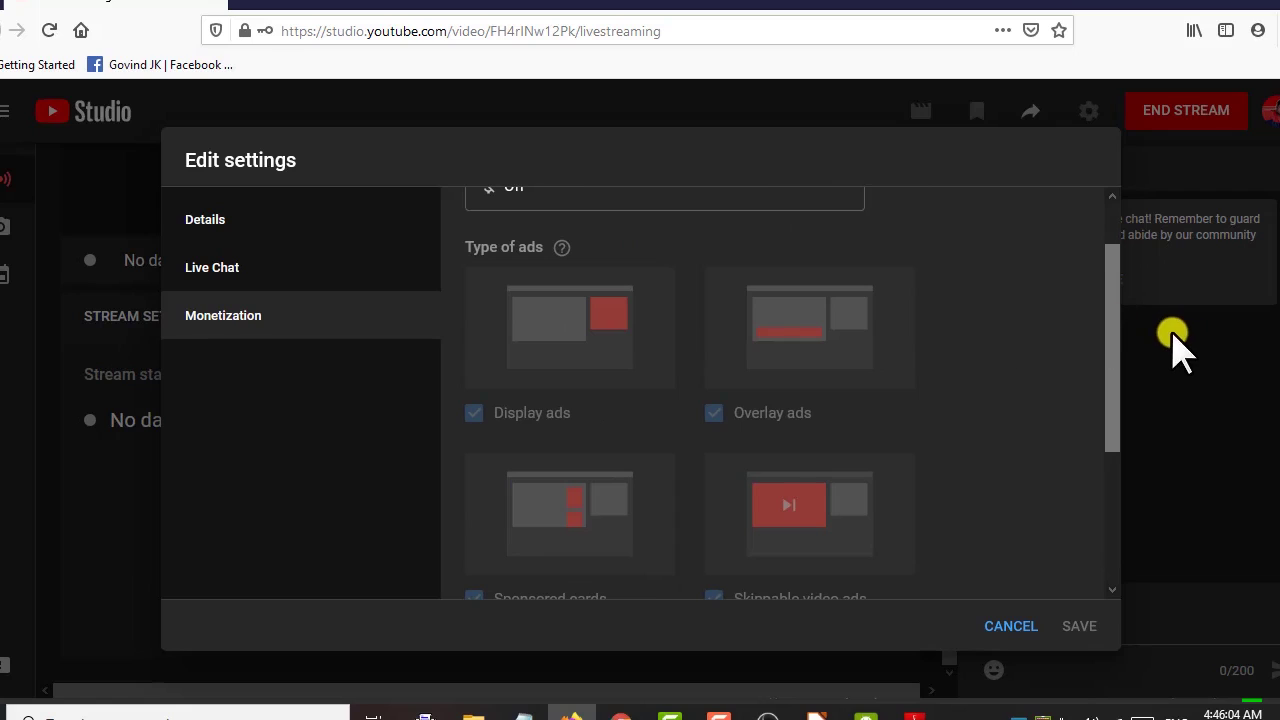
# Switch back to OBS Studio and stop the live stream
pyautogui.click(765, 712)
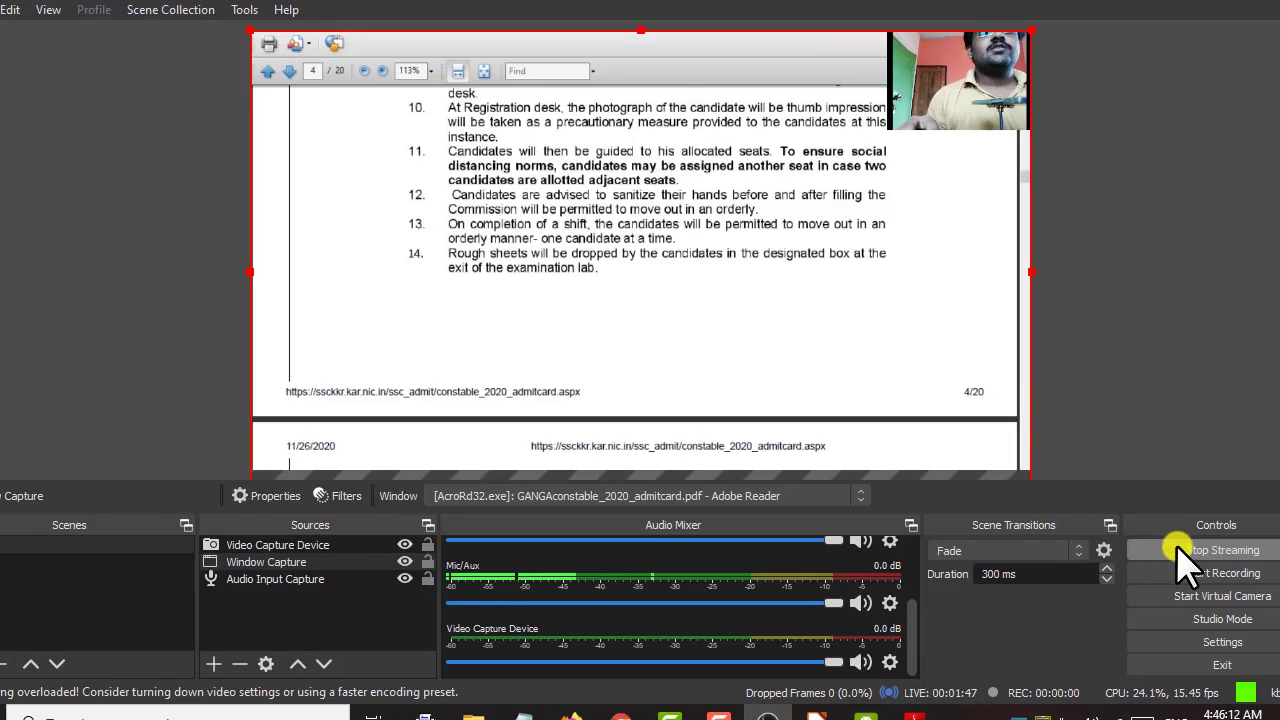
pyautogui.click(1245, 545)
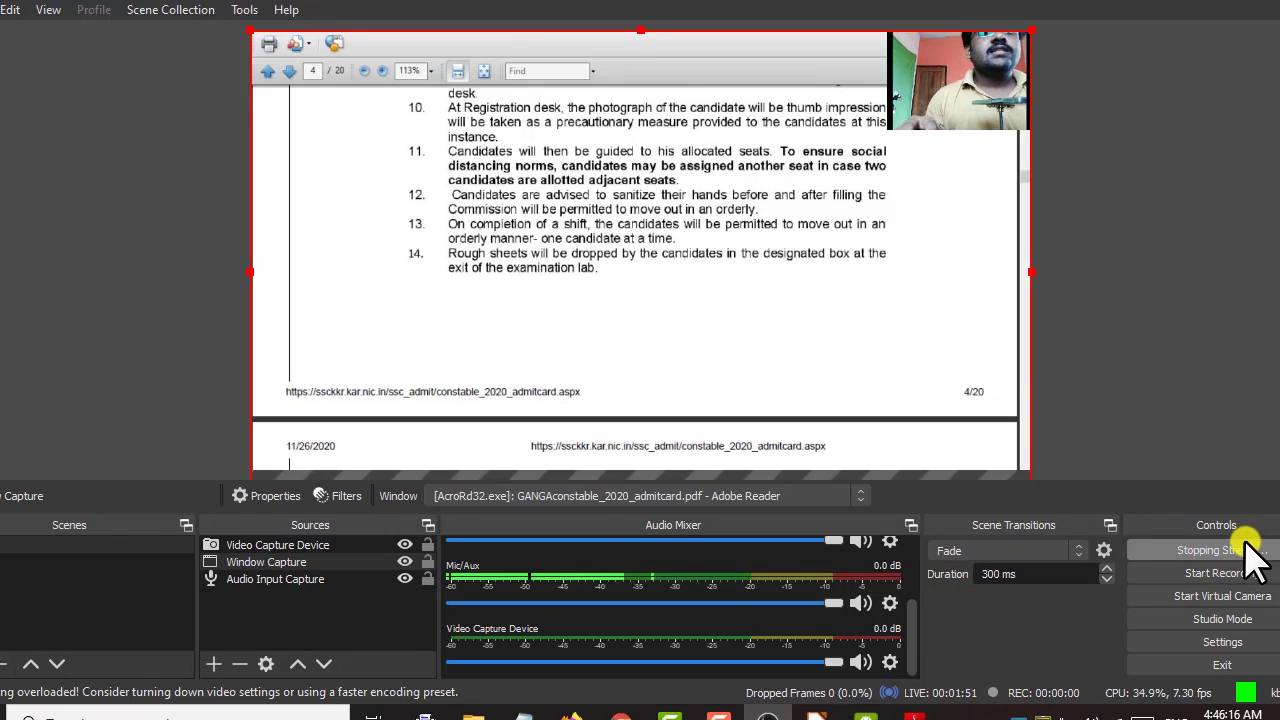